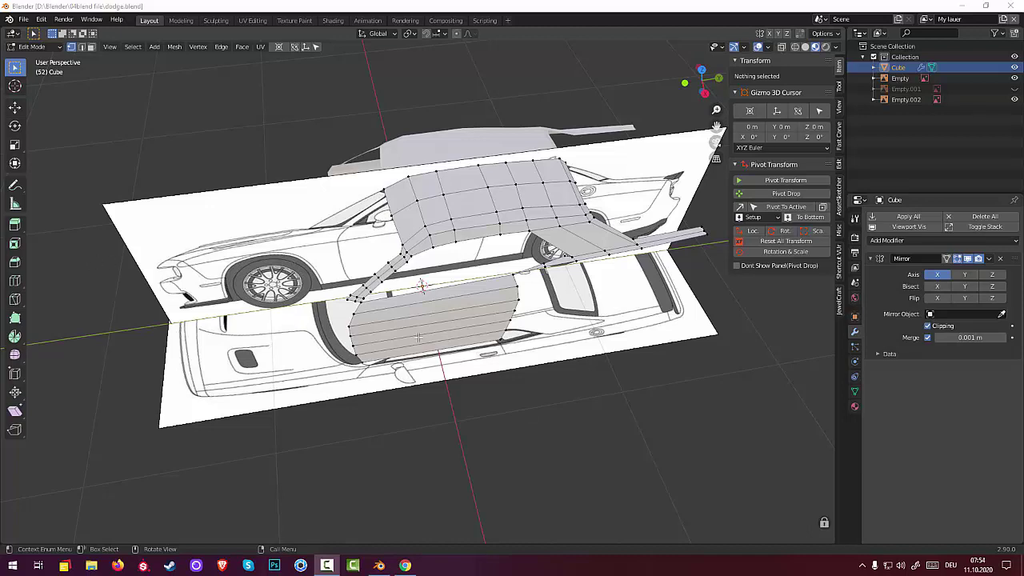
# Zoom in on the door panel and try edge and vertex selections around its rear corner.
pyautogui.moveTo(418, 336)
pyautogui.mouseDown(button='middle')
pyautogui.moveTo(431, 340)
pyautogui.moveTo(366, 333)
pyautogui.mouseUp(button='middle')
pyautogui.scroll(3, 366, 333)
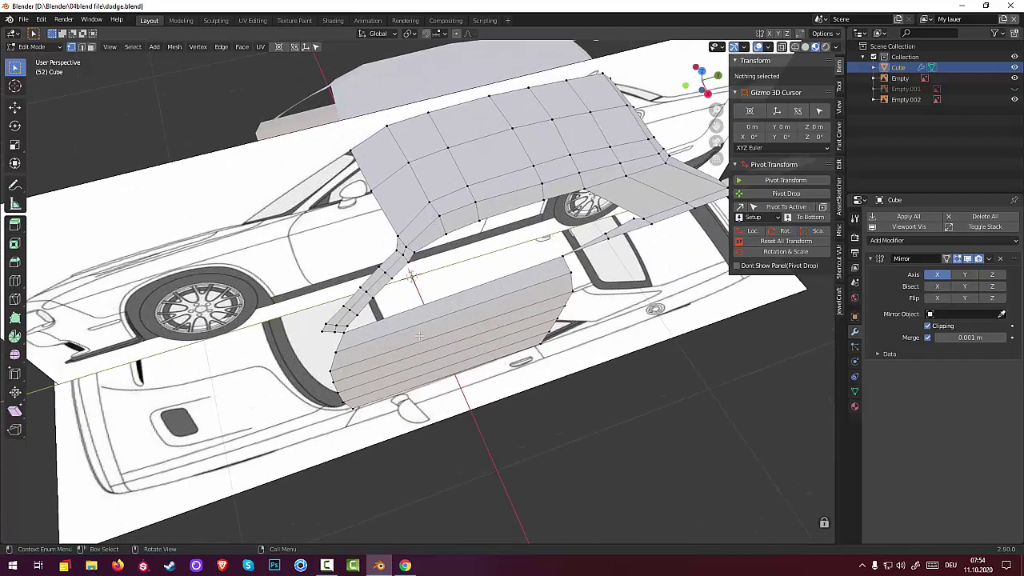
pyautogui.scroll(3, 367, 333)
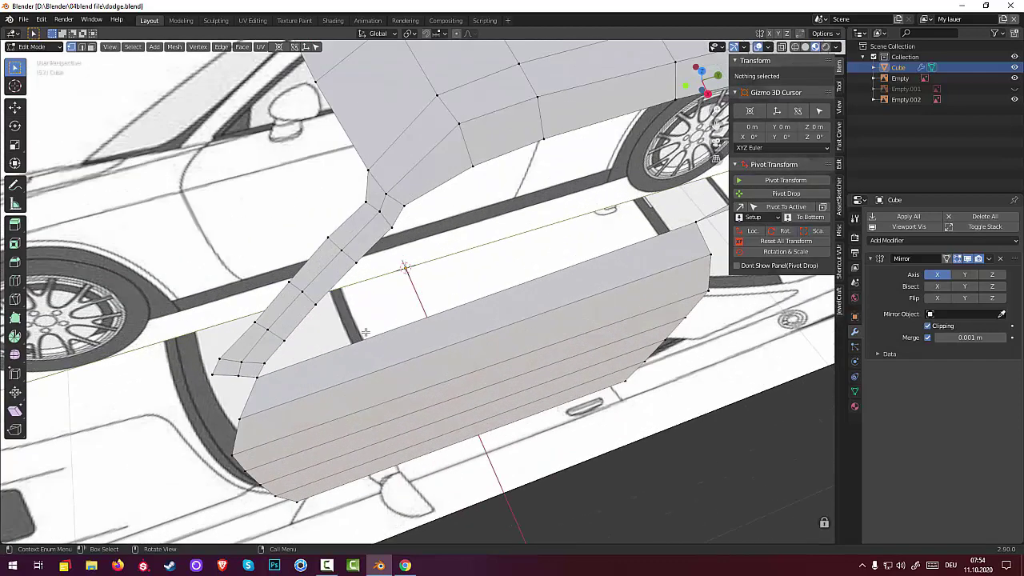
pyautogui.click(262, 369)
pyautogui.click(81, 47)
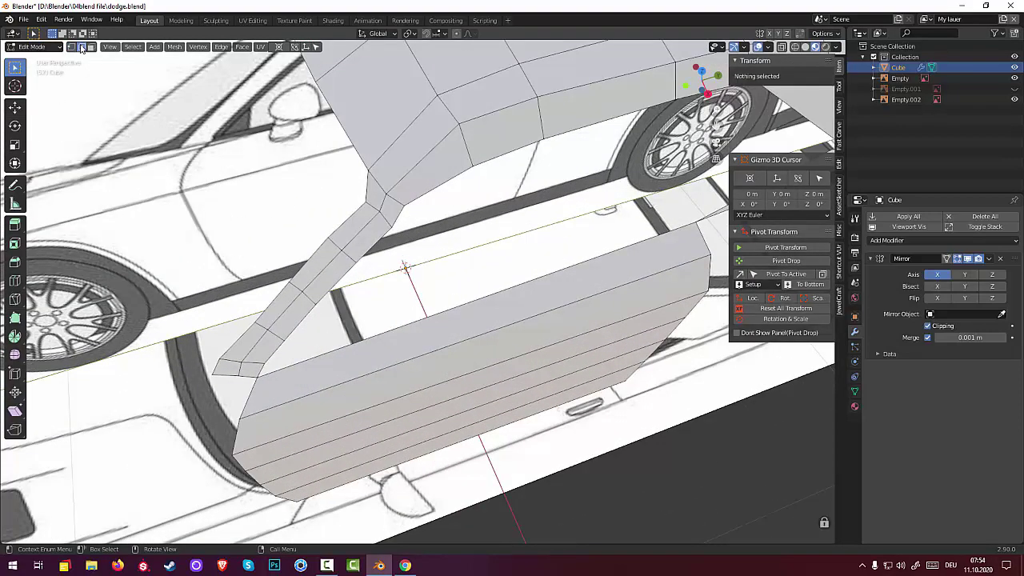
pyautogui.click(257, 372)
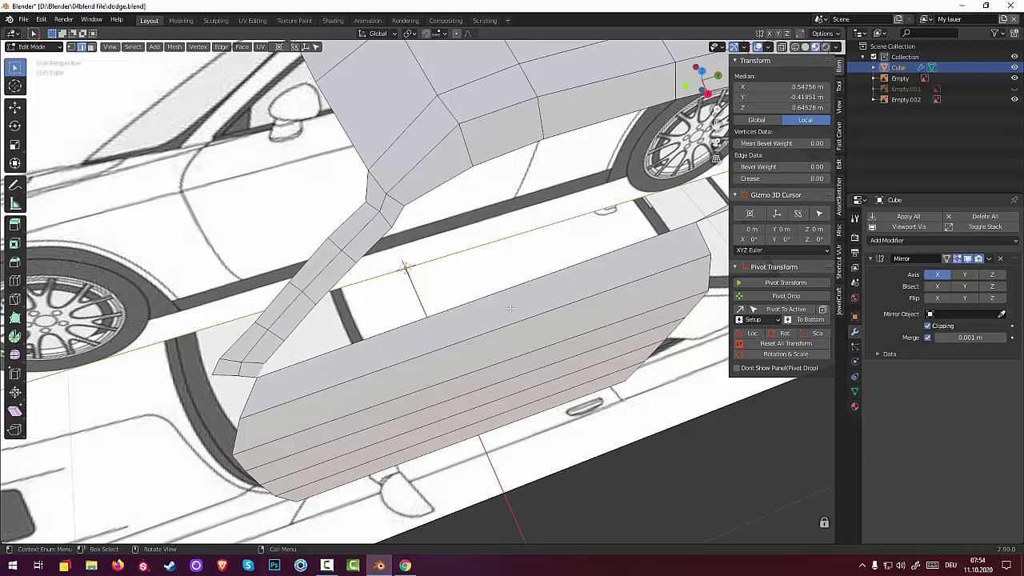
pyautogui.moveTo(651, 243)
pyautogui.mouseDown(button='middle')
pyautogui.moveTo(583, 261)
pyautogui.moveTo(595, 450)
pyautogui.mouseUp(button='middle')
pyautogui.click(589, 457)
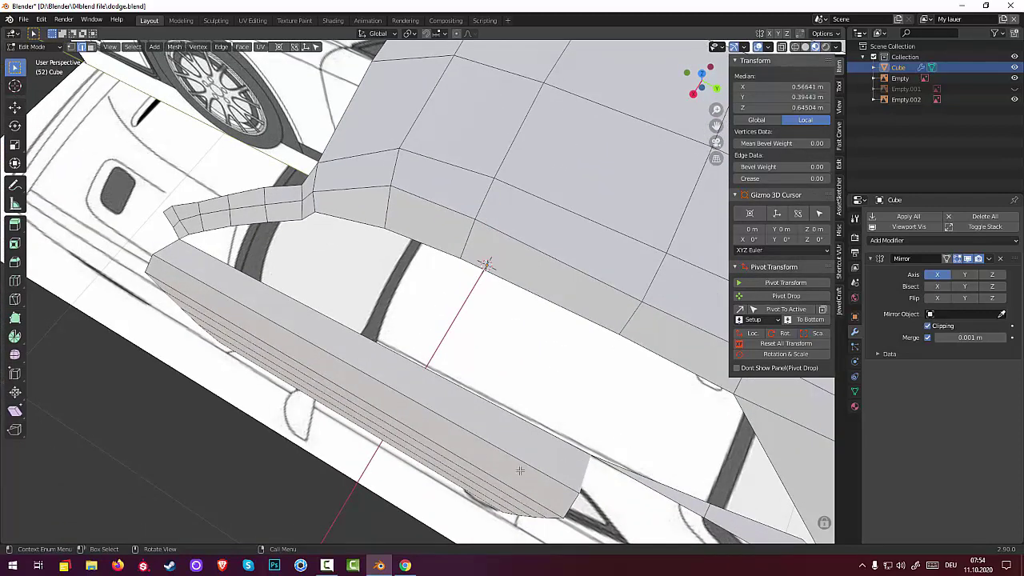
pyautogui.click(70, 47)
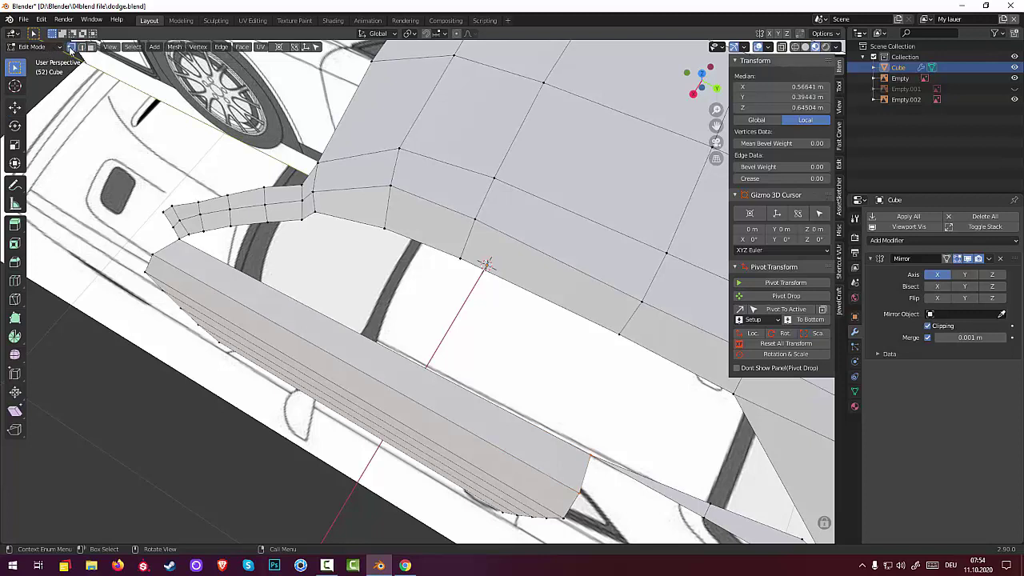
pyautogui.click(590, 456)
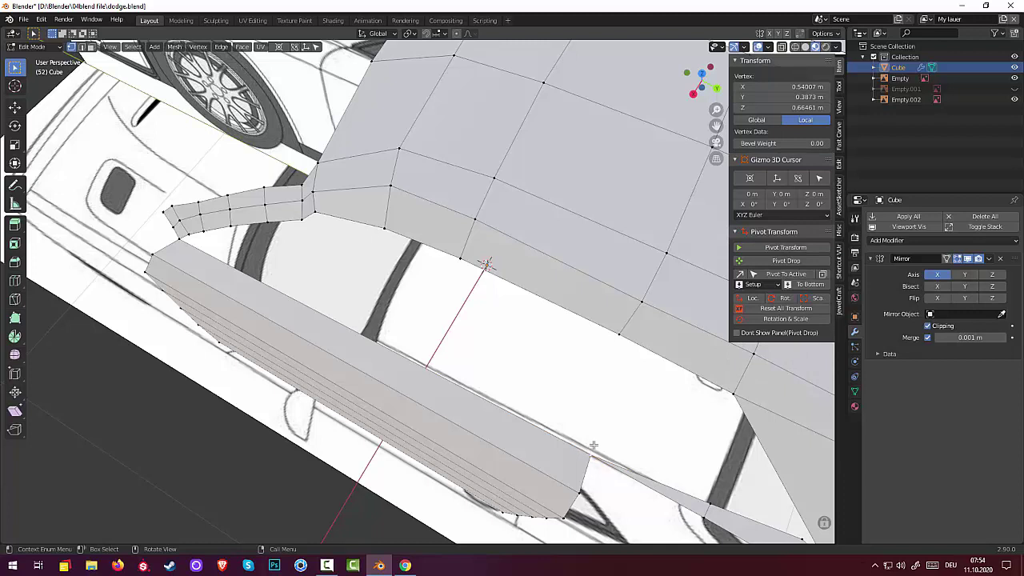
# Isolate the door's rear top corner vertex and move it into place.
pyautogui.press('b')
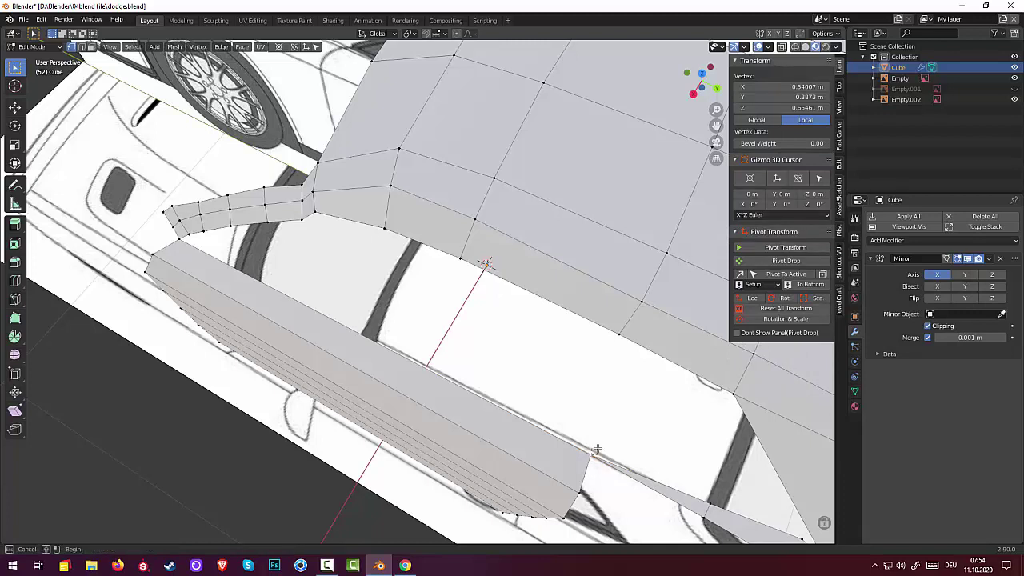
pyautogui.moveTo(601, 446); pyautogui.dragTo(592, 456, button='middle')
pyautogui.click(590, 456)
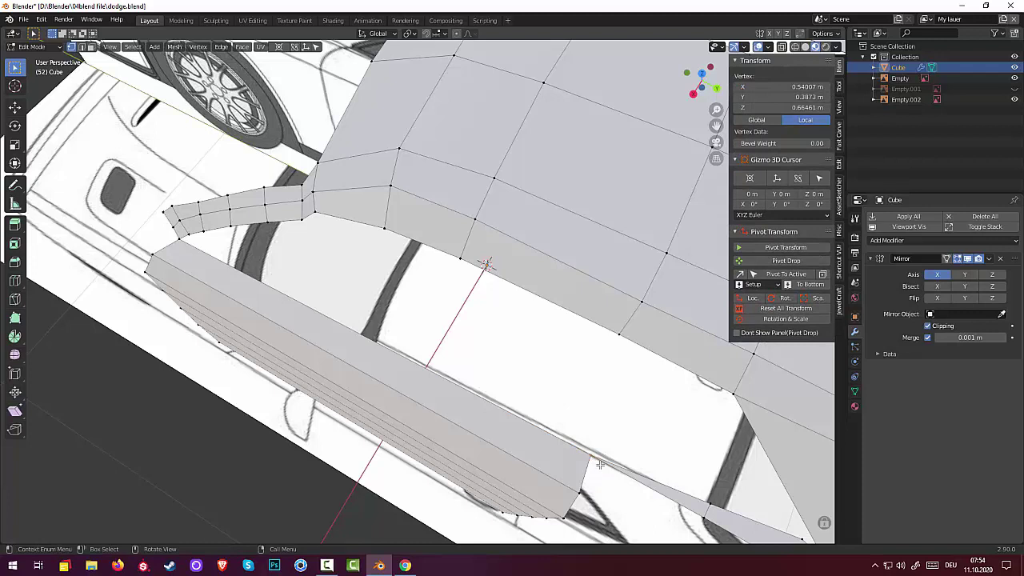
pyautogui.press('b')
pyautogui.moveTo(601, 446); pyautogui.dragTo(592, 456, button='middle')
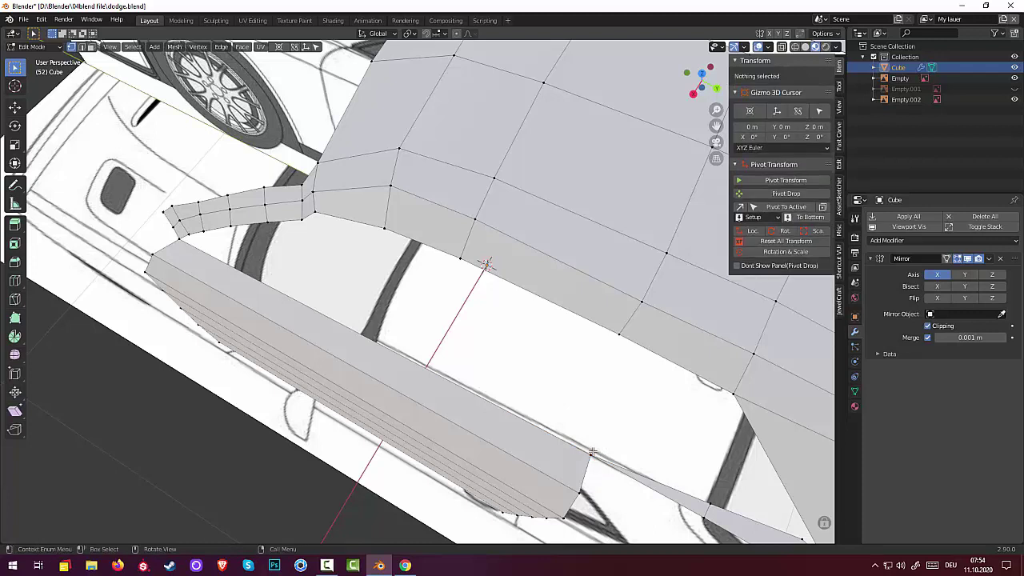
pyautogui.click(590, 456)
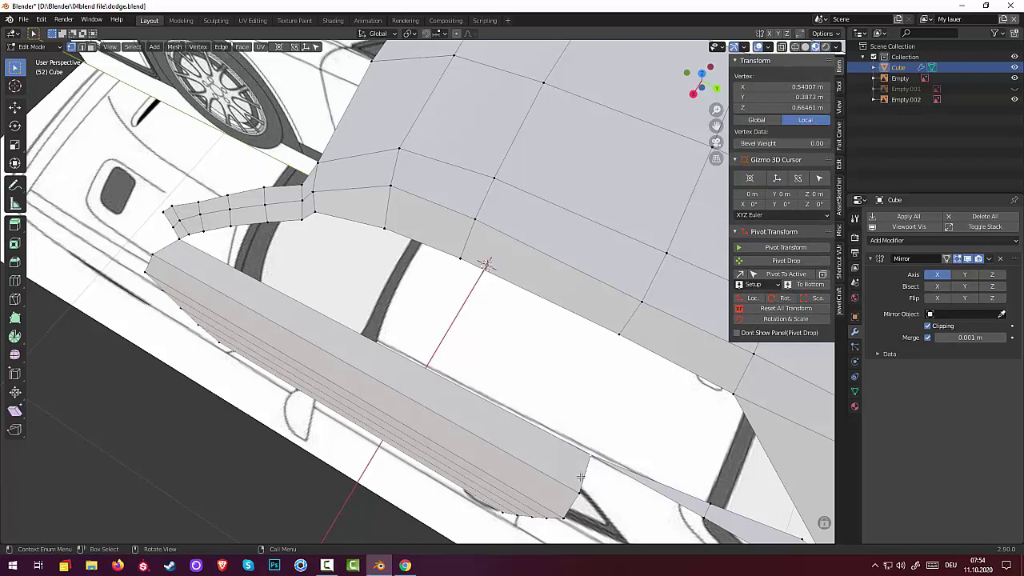
pyautogui.press('g')
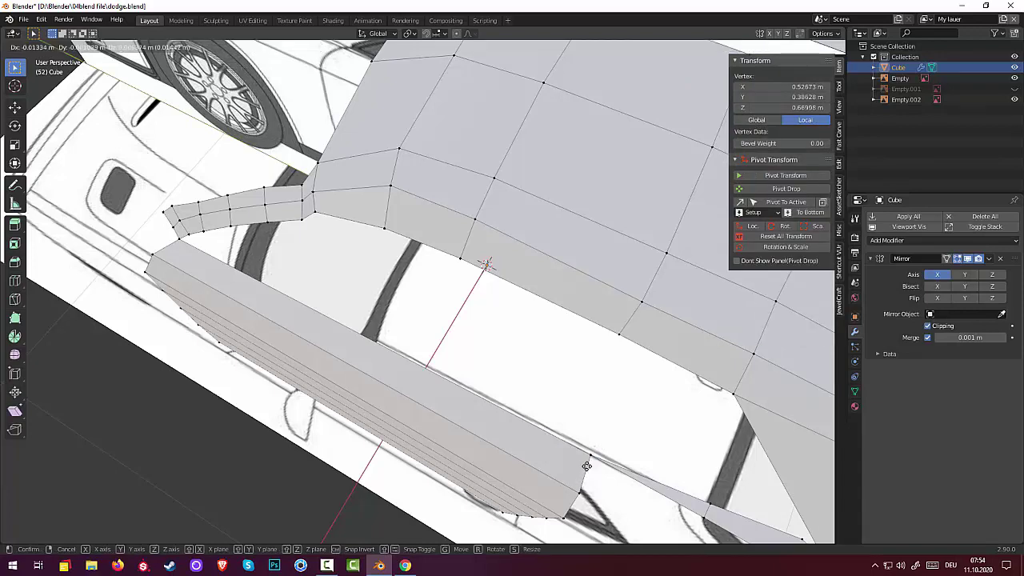
pyautogui.click(588, 464)
# Join the door's rear top corner vertex to the side strip vertex with a new edge.
pyautogui.moveTo(671, 466); pyautogui.dragTo(695, 456, button='middle')
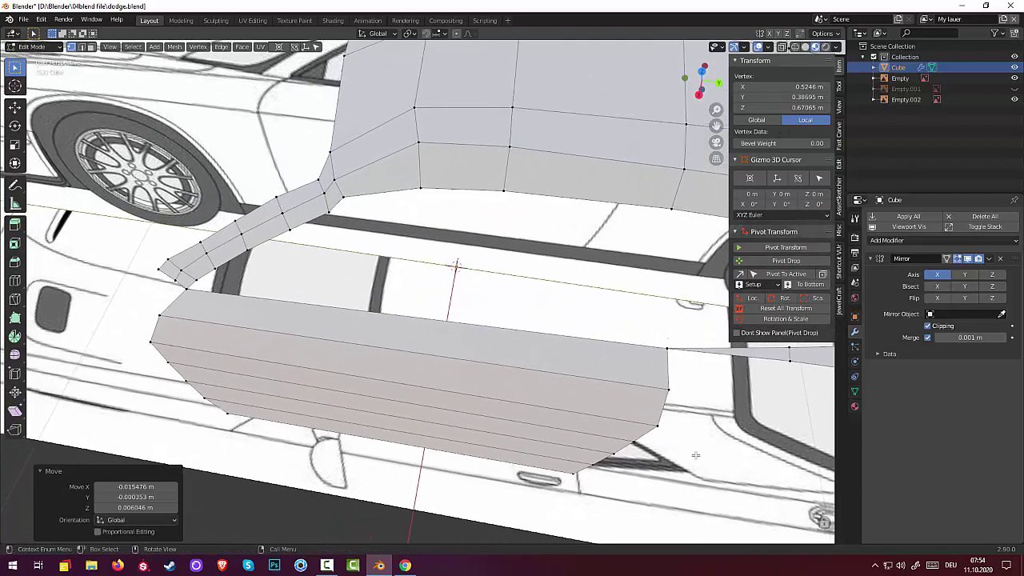
pyautogui.click(668, 338)
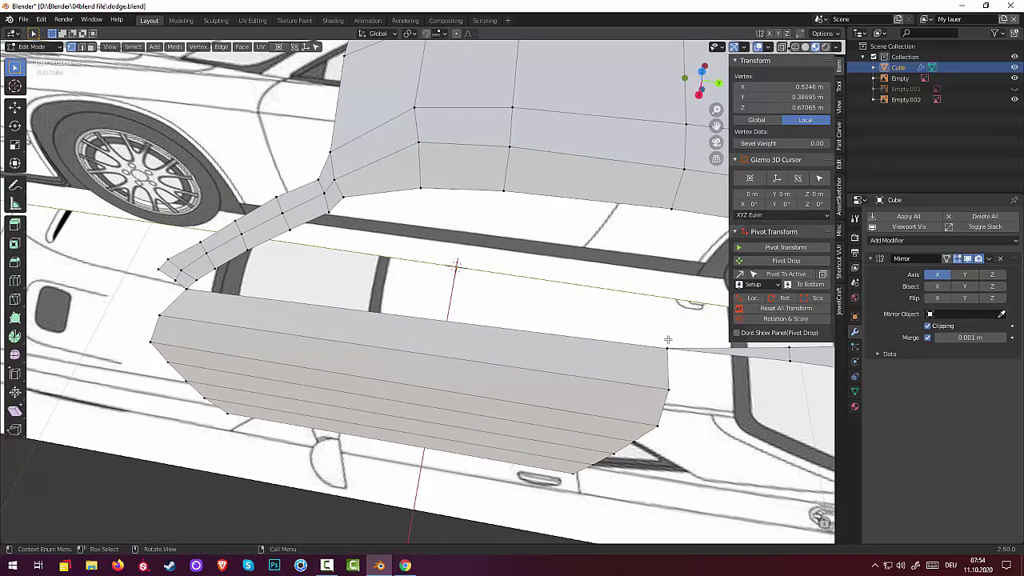
pyautogui.keyDown('shift'); pyautogui.click(668, 389); pyautogui.keyUp('shift')
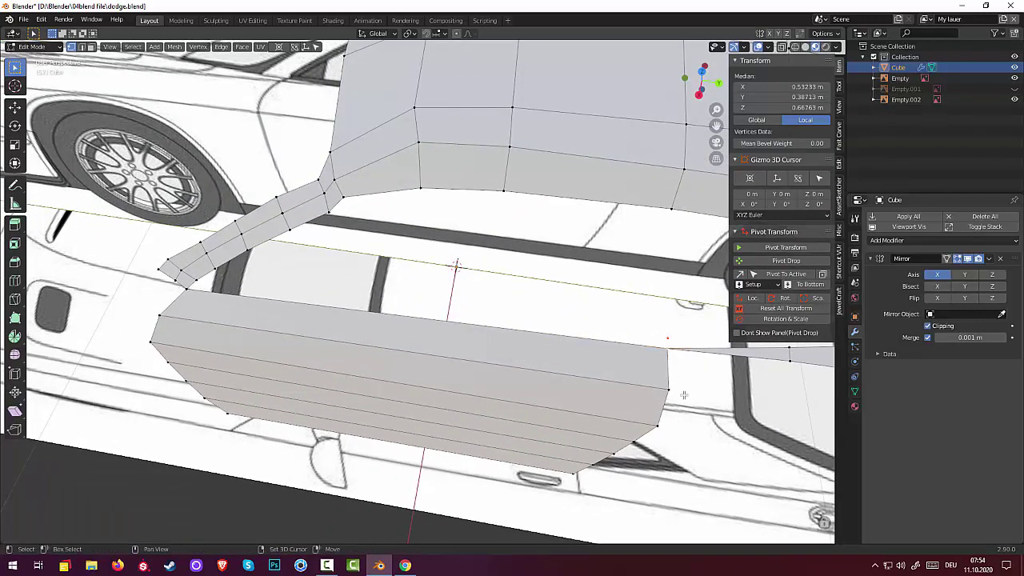
pyautogui.keyDown('shift'); pyautogui.click(683, 394); pyautogui.keyUp('shift')
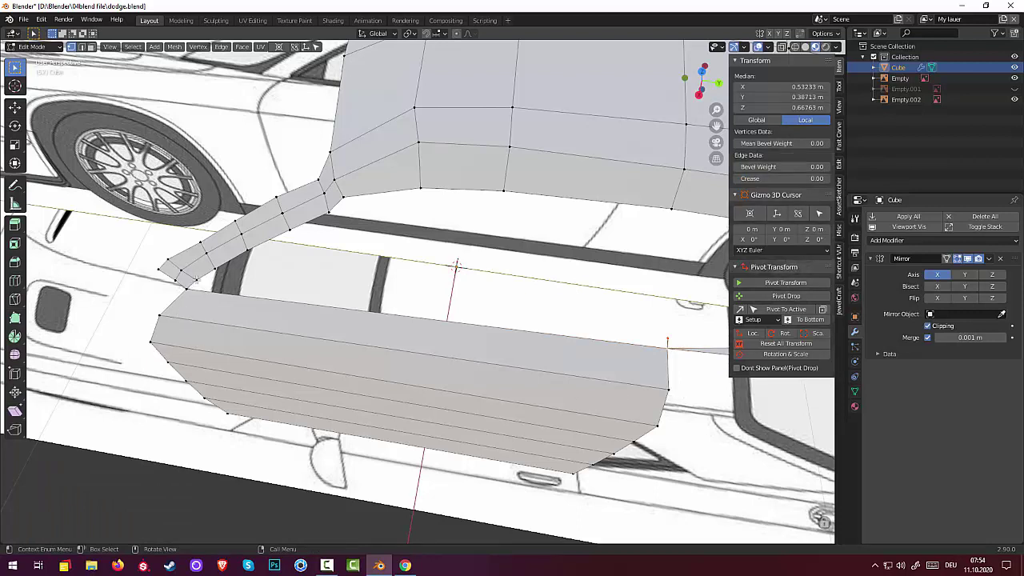
pyautogui.keyDown('shift'); pyautogui.click(196, 282); pyautogui.keyUp('shift')
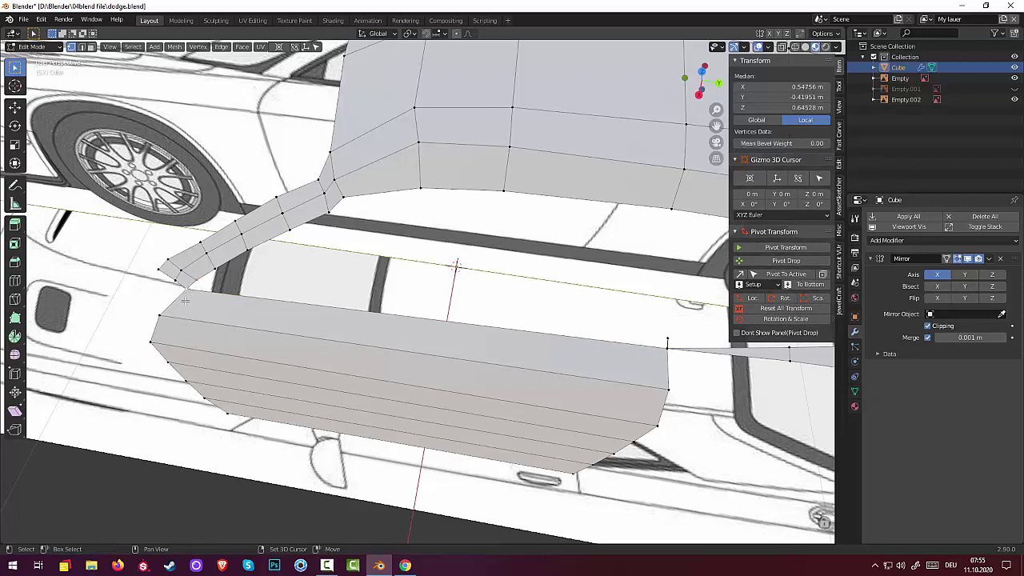
pyautogui.keyDown('shift'); pyautogui.click(668, 341); pyautogui.keyUp('shift')
pyautogui.keyDown('shift'); pyautogui.click(668, 339); pyautogui.keyUp('shift')
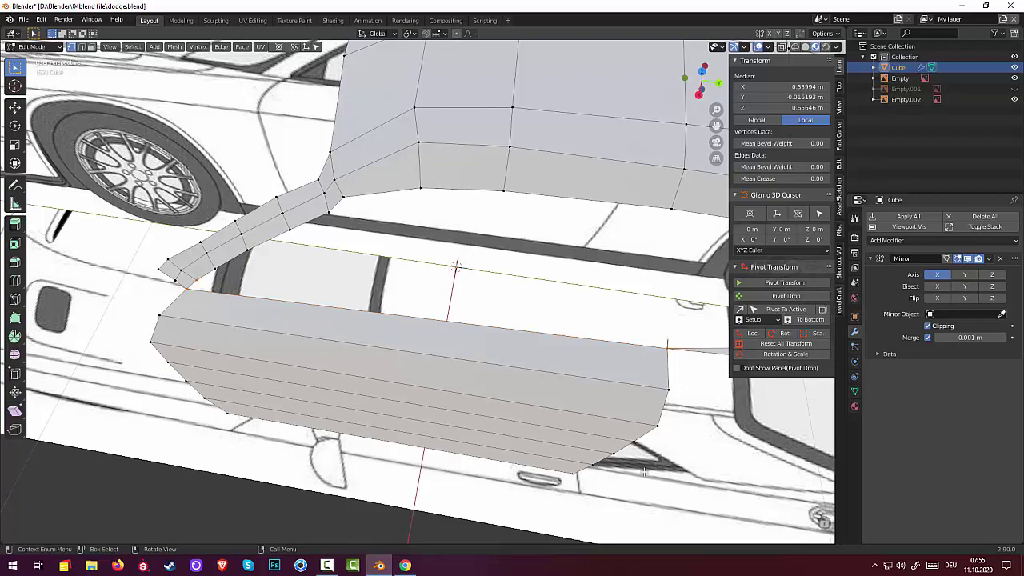
pyautogui.press('f')
pyautogui.hotkey('alt', 'a')
pyautogui.moveTo(552, 371)
pyautogui.mouseDown(button='middle')
pyautogui.moveTo(676, 298)
pyautogui.moveTo(724, 311)
pyautogui.moveTo(597, 354)
pyautogui.mouseUp(button='middle')
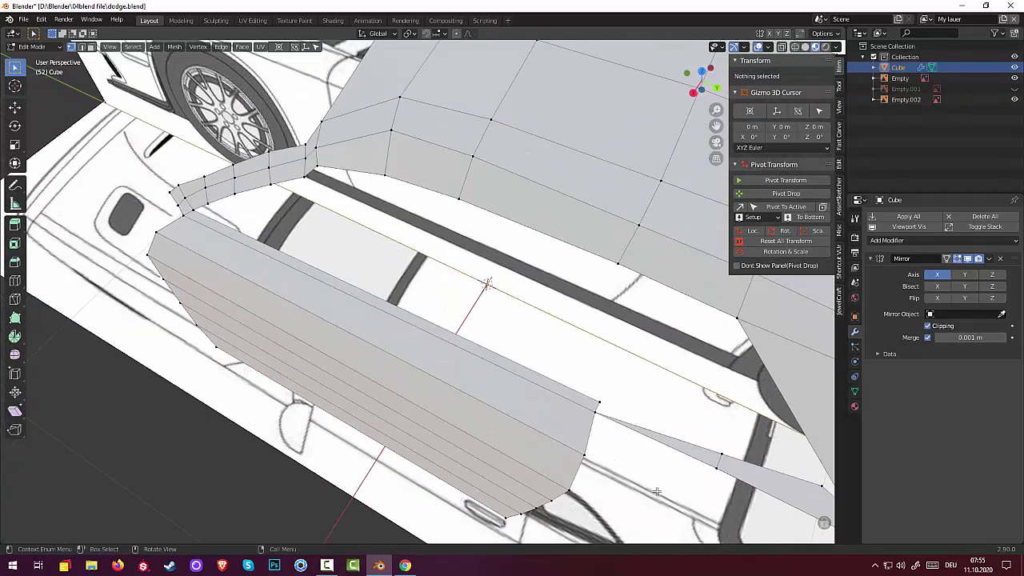
# Nudge the strip's front vertex, then delete the door-to-strip edge with Only Edges & Faces.
pyautogui.click(599, 403)
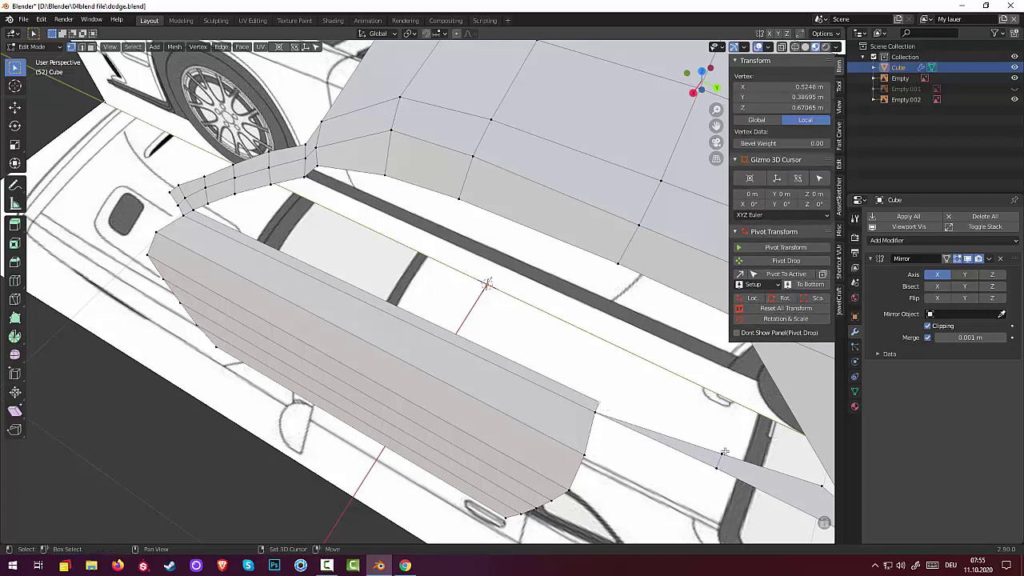
pyautogui.press('ctrl')
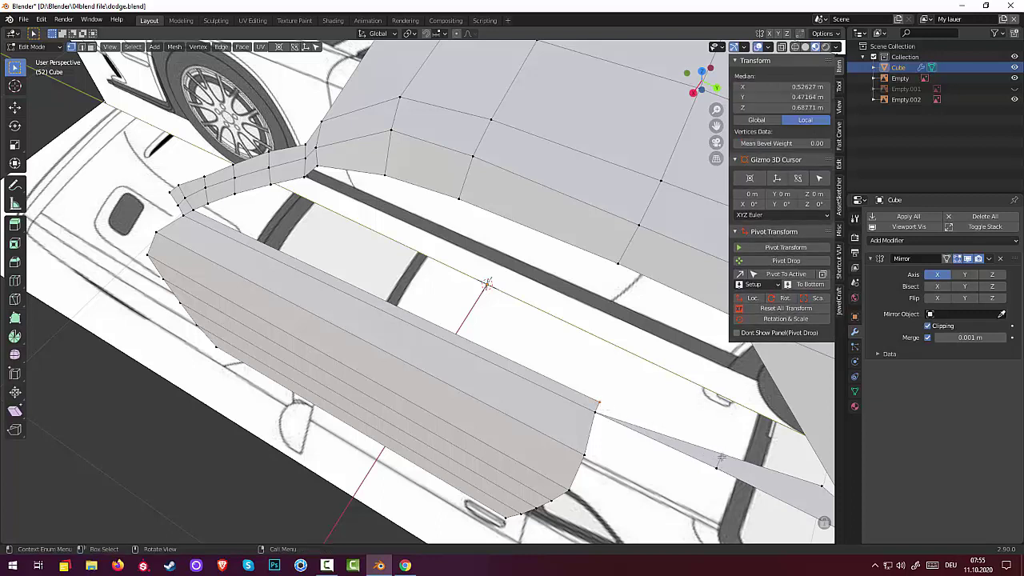
pyautogui.click(714, 460)
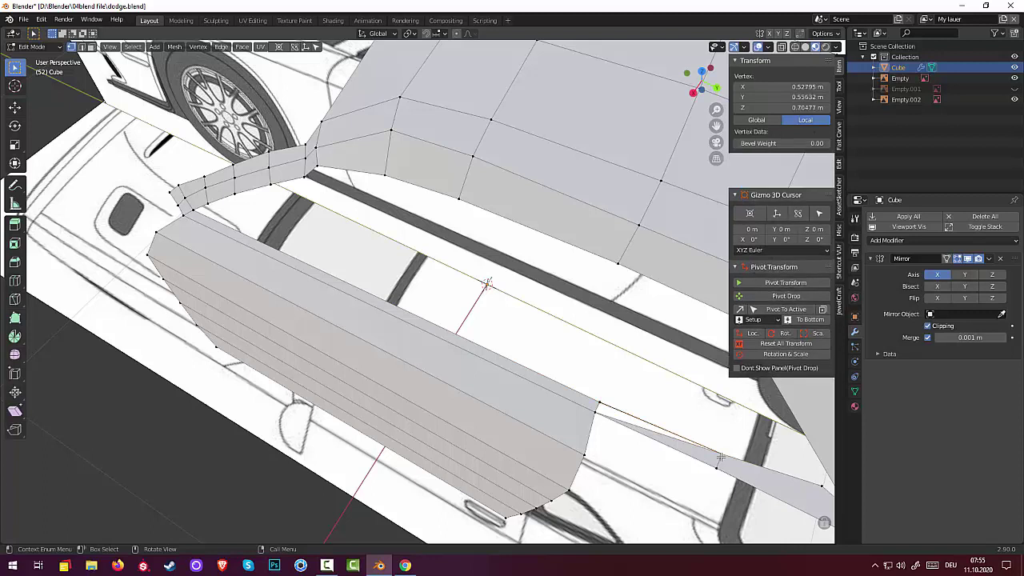
pyautogui.moveTo(705, 455); pyautogui.dragTo(705, 454)
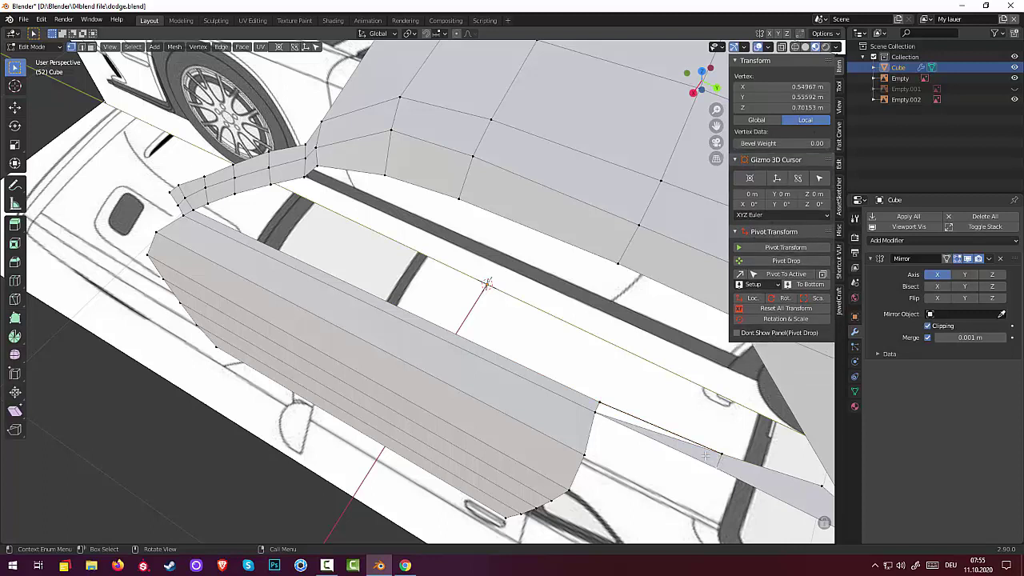
pyautogui.click(82, 46)
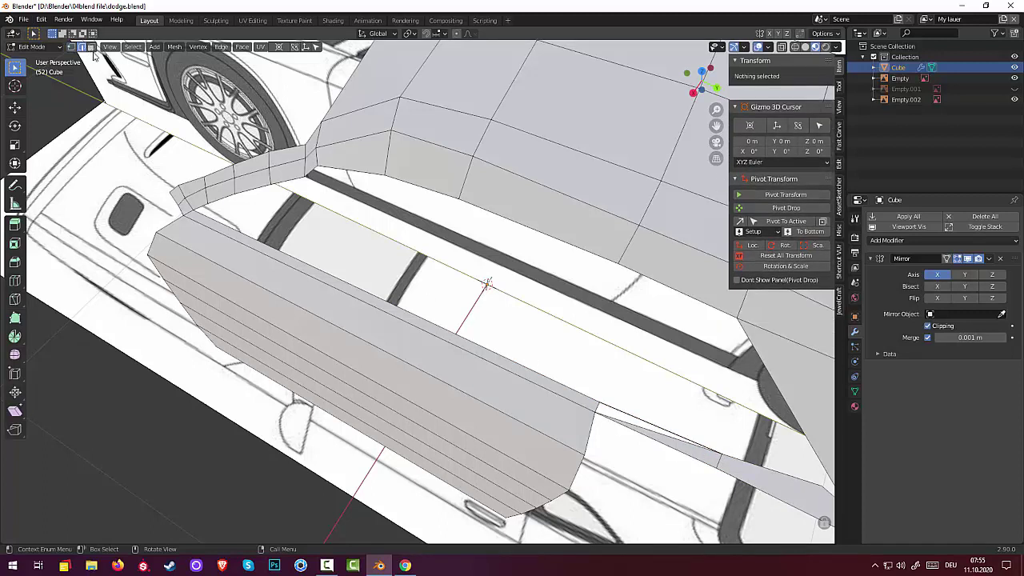
pyautogui.click(688, 452)
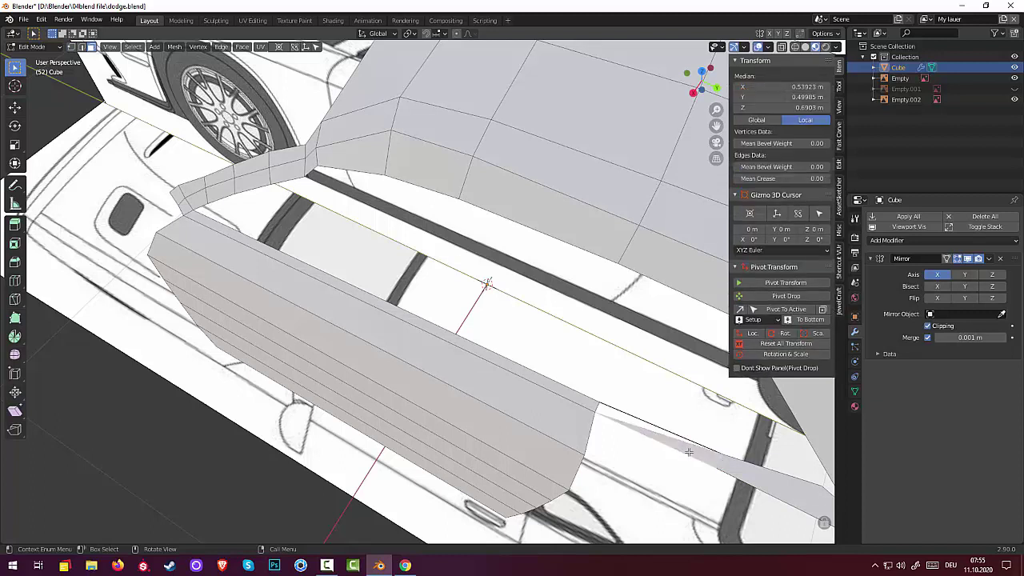
pyautogui.press('x')
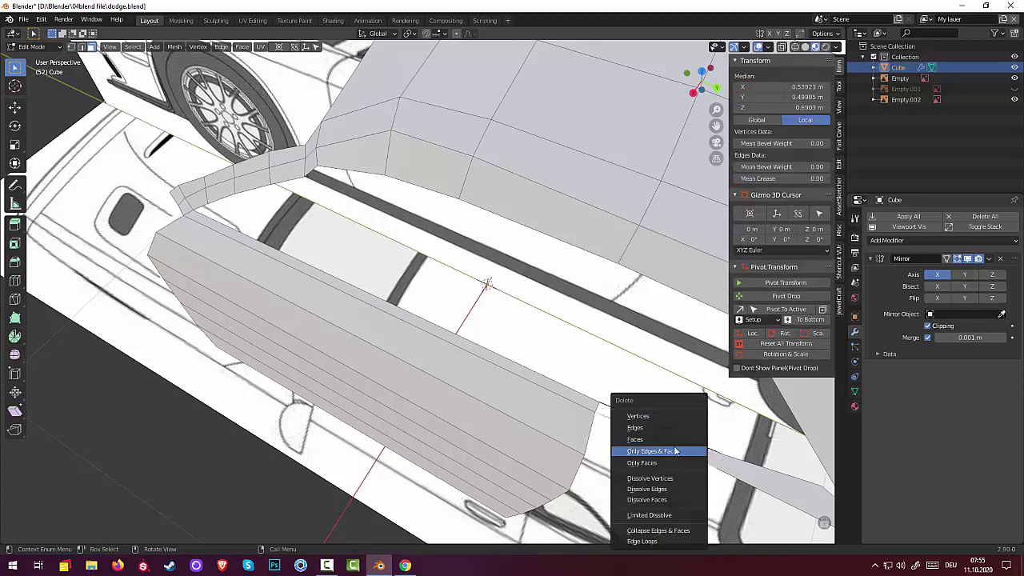
pyautogui.click(662, 439)
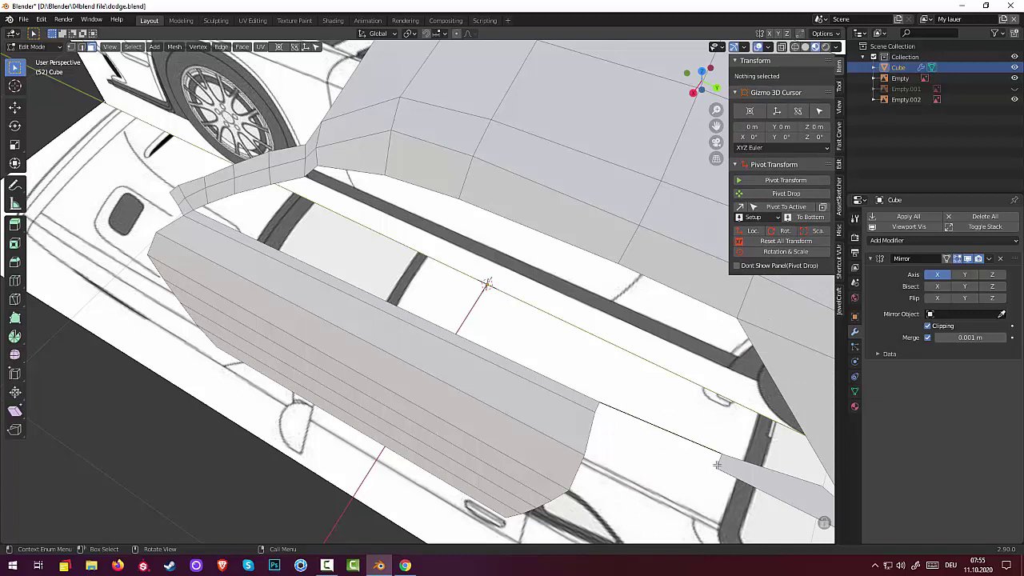
# Fill a triangular face from the door's rear corner vertex and two strip vertices.
pyautogui.press('1')
pyautogui.click(715, 466)
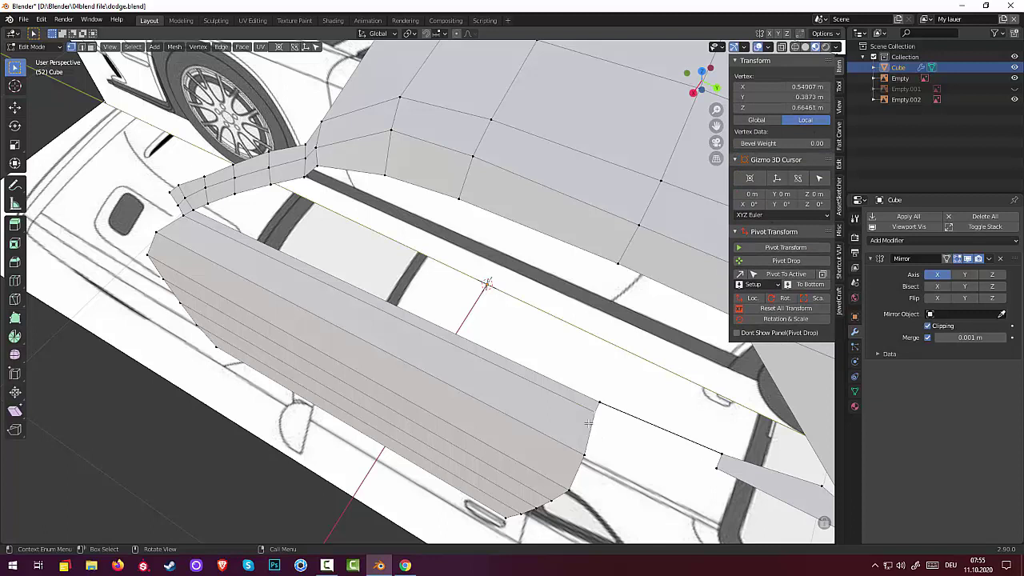
pyautogui.keyDown('shift'); pyautogui.click(599, 402); pyautogui.keyUp('shift')
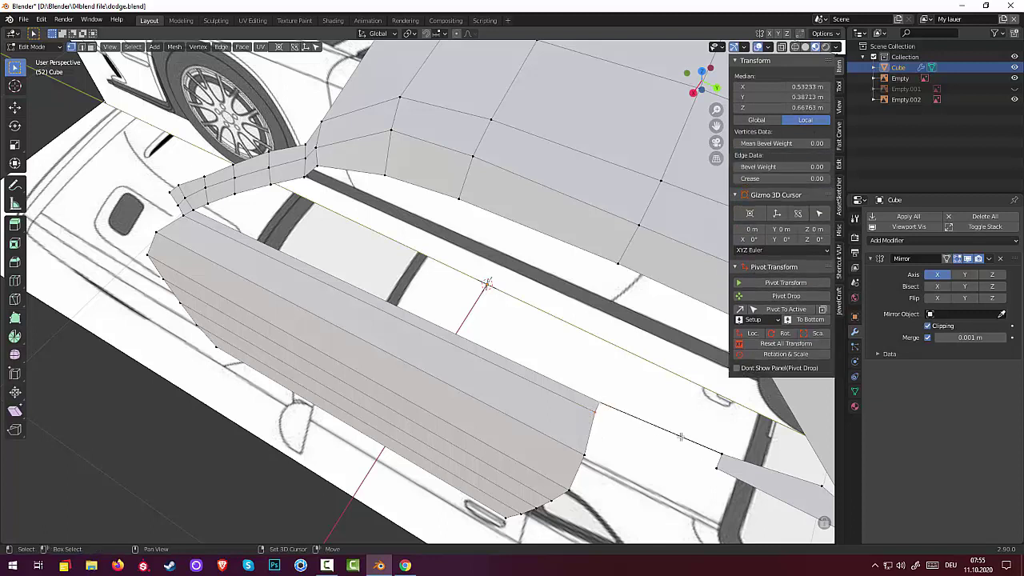
pyautogui.keyDown('shift'); pyautogui.click(722, 453); pyautogui.keyUp('shift')
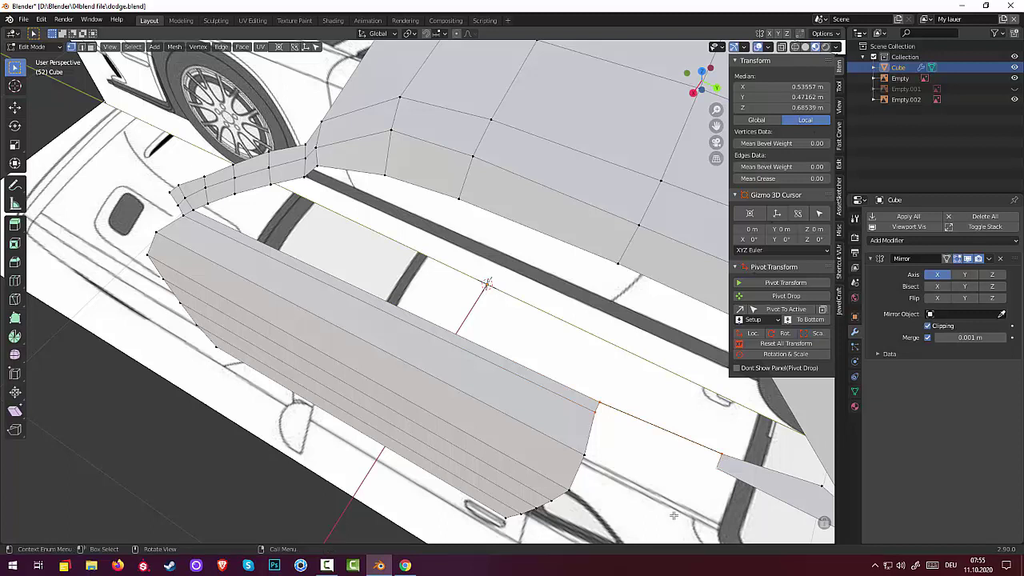
pyautogui.press('f')
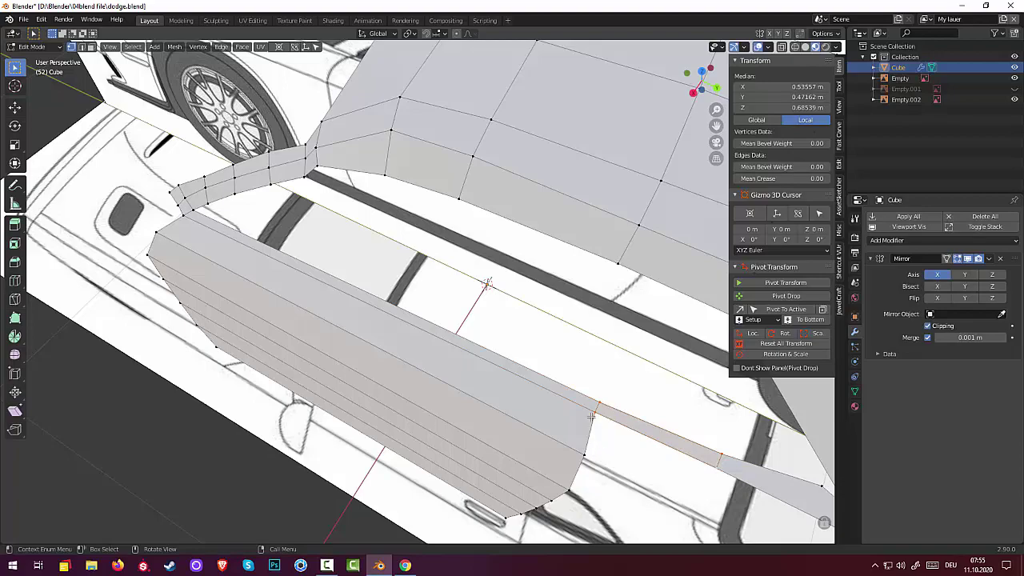
pyautogui.click(578, 413)
pyautogui.moveTo(579, 414)
pyautogui.mouseDown(button='middle')
pyautogui.moveTo(667, 365)
pyautogui.moveTo(625, 348)
pyautogui.moveTo(616, 356)
pyautogui.mouseUp(button='middle')
pyautogui.scroll(-3, 652, 358)
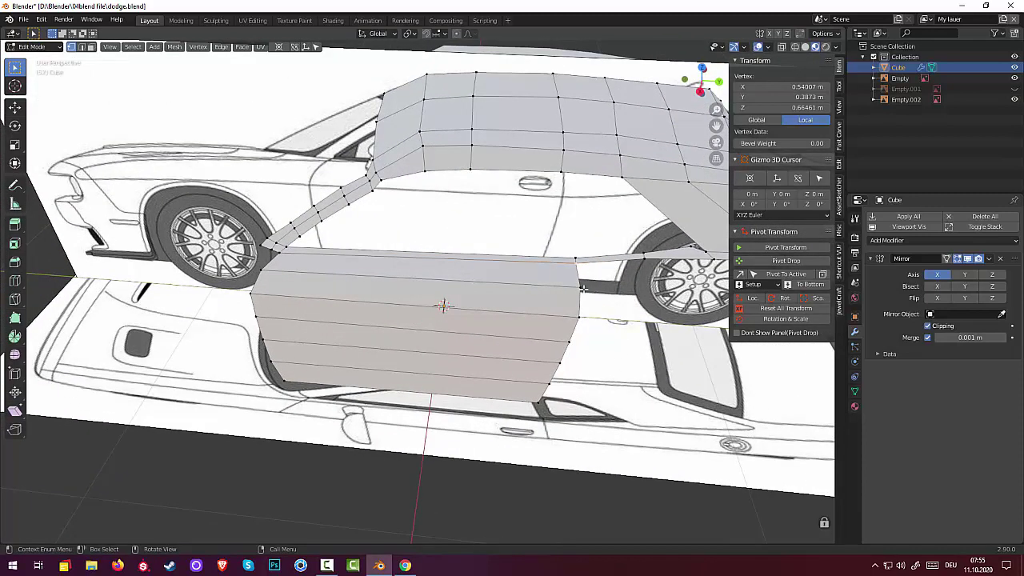
pyautogui.click(603, 326)
pyautogui.moveTo(604, 326); pyautogui.dragTo(634, 337)
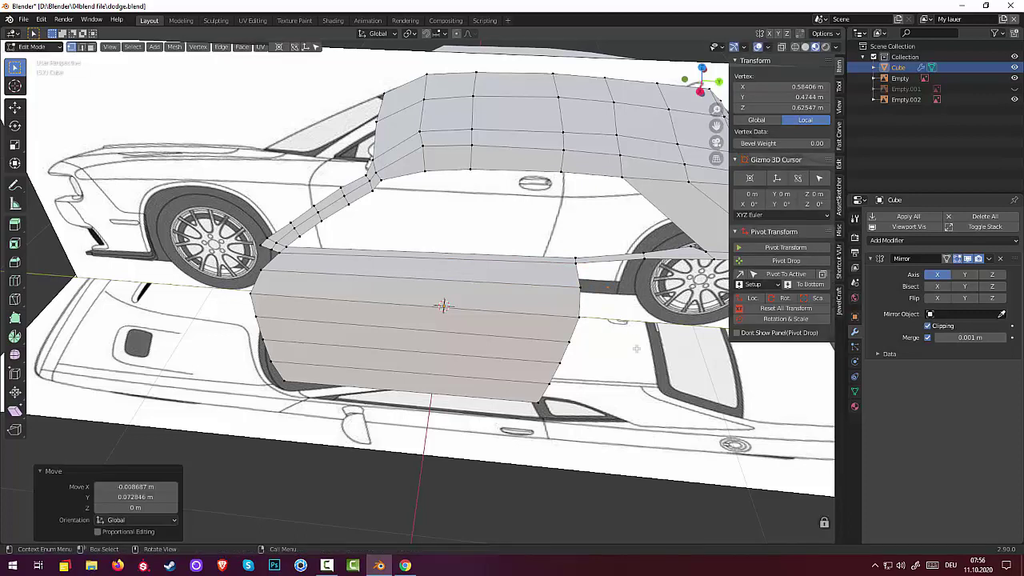
pyautogui.hotkey('ctrl', 'z')
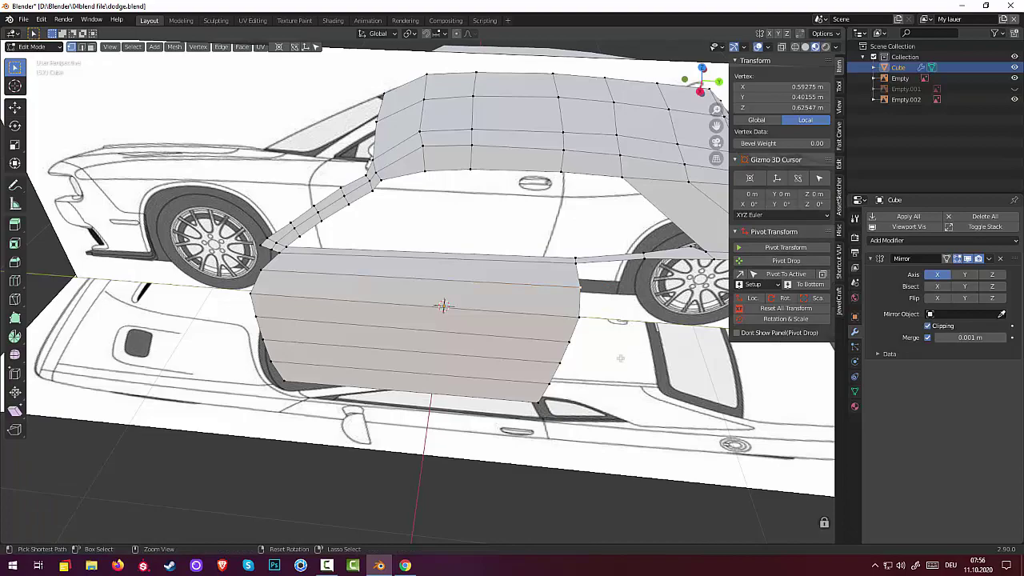
pyautogui.hotkey('alt', 'a')
pyautogui.moveTo(616, 359)
pyautogui.mouseDown(button='middle')
pyautogui.moveTo(740, 358)
pyautogui.moveTo(576, 342)
pyautogui.mouseUp(button='middle')
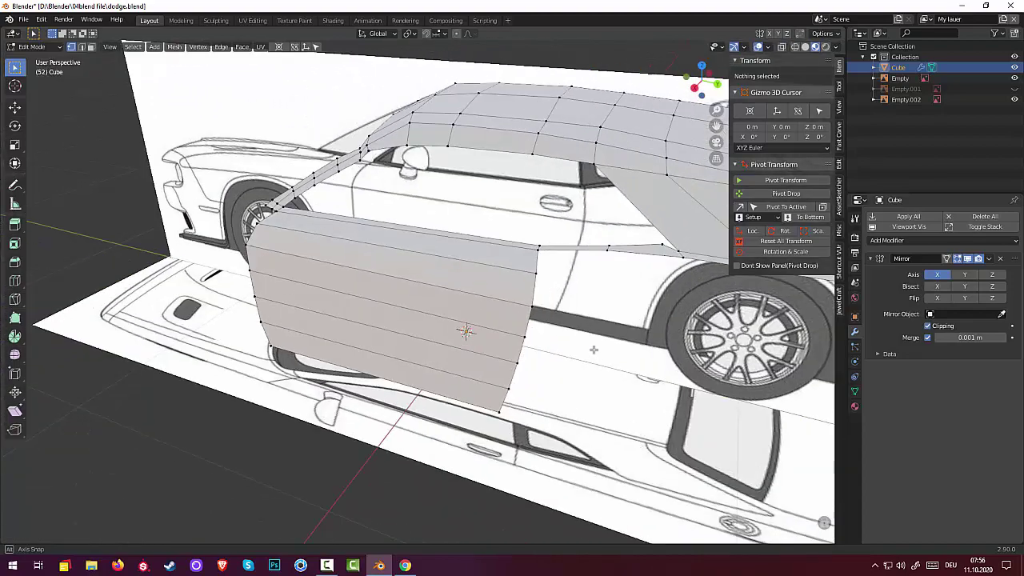
pyautogui.scroll(-3, 576, 342)
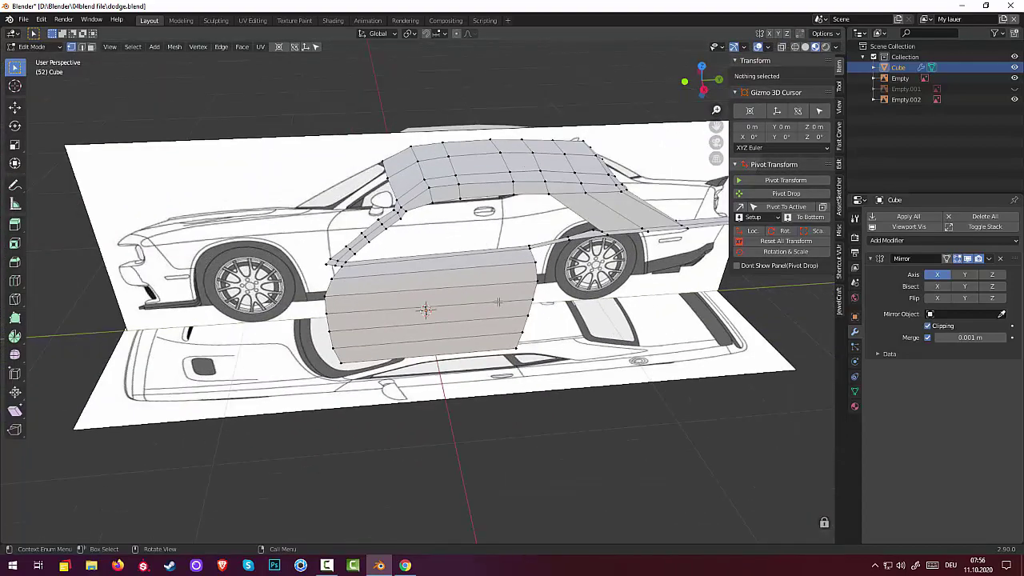
pyautogui.moveTo(497, 301); pyautogui.dragTo(344, 303, button='middle')
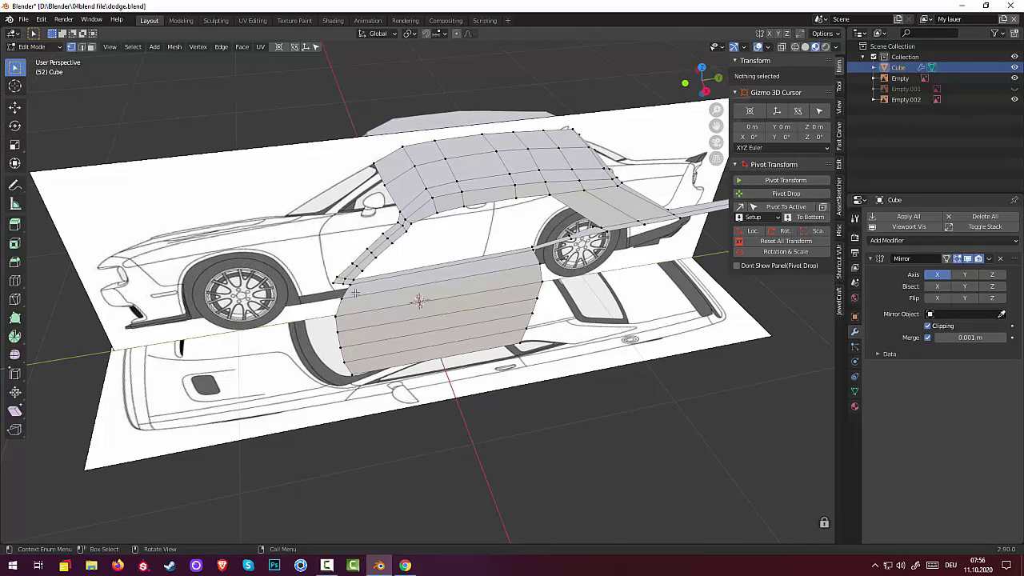
# Zoom in on the rear quarter in Right Orthographic view and select the rear roof strip's first lower edge.
pyautogui.press('KP_3')
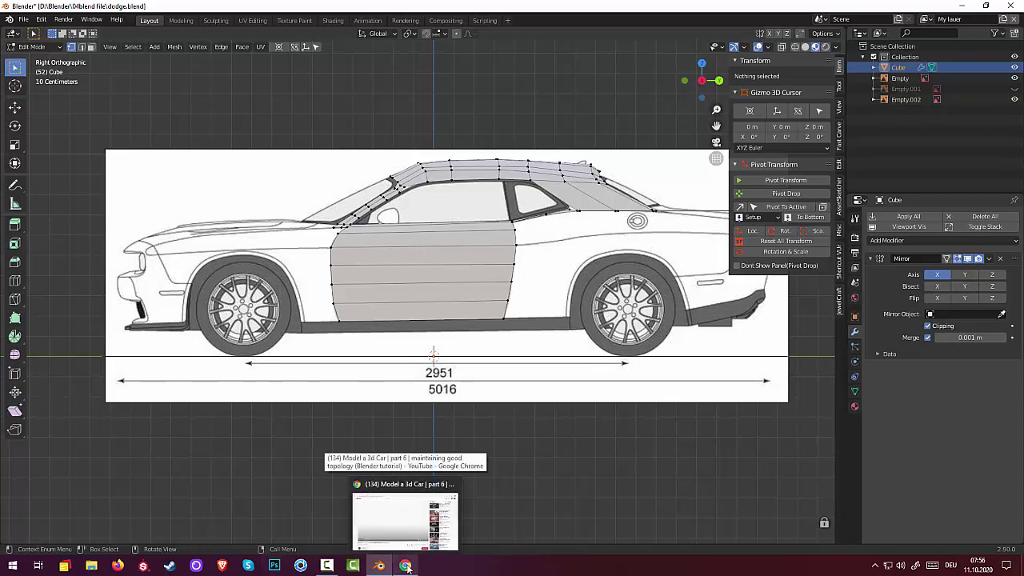
pyautogui.moveTo(326, 566)
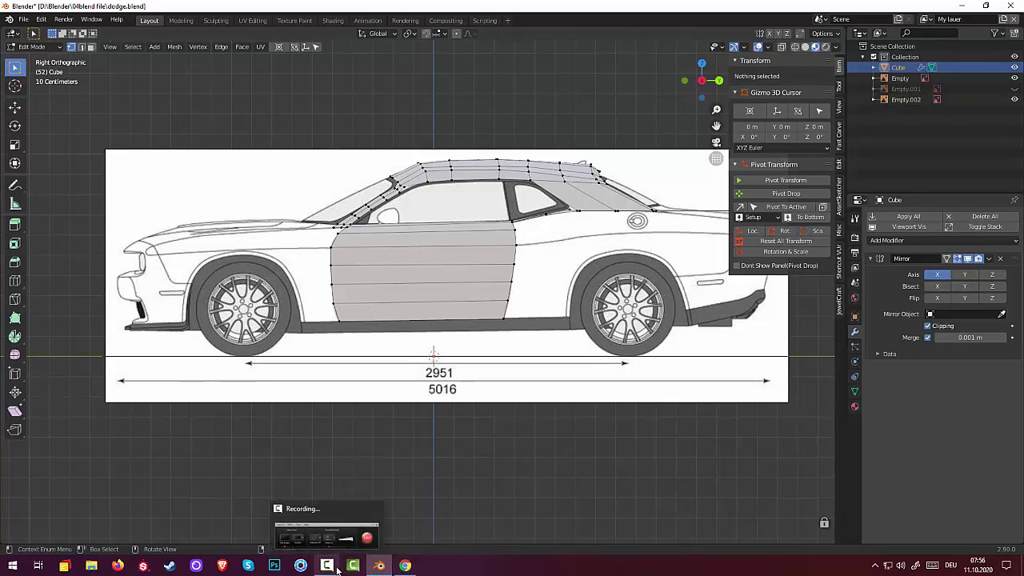
pyautogui.moveTo(504, 335); pyautogui.dragTo(516, 364, button='middle')
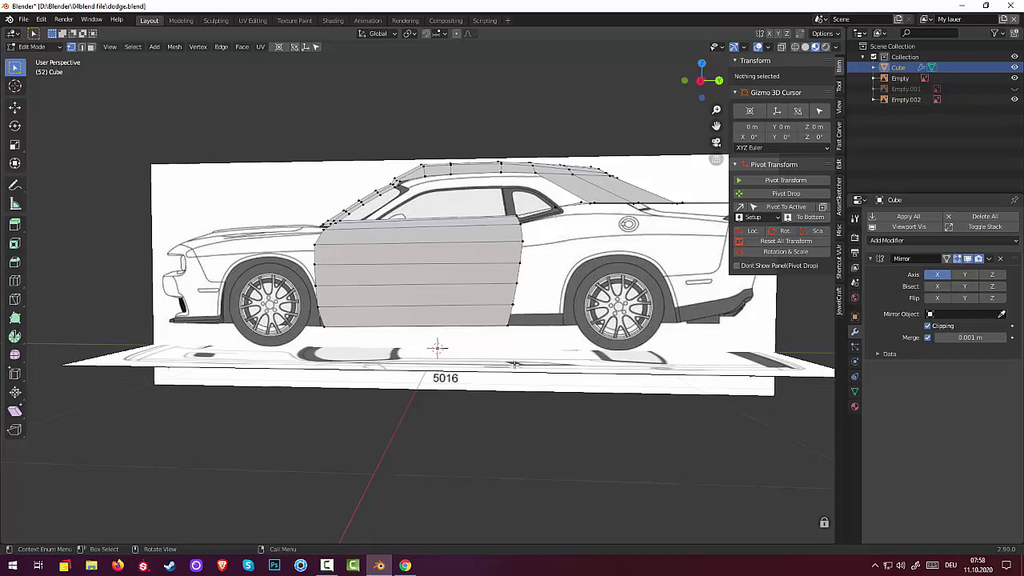
pyautogui.press('KP_8')
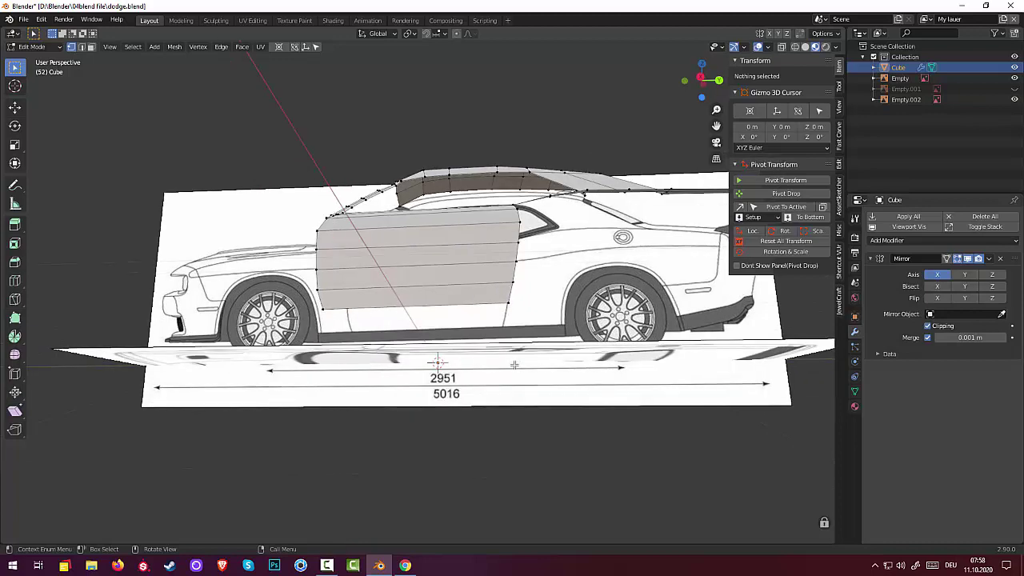
pyautogui.press('KP_3')
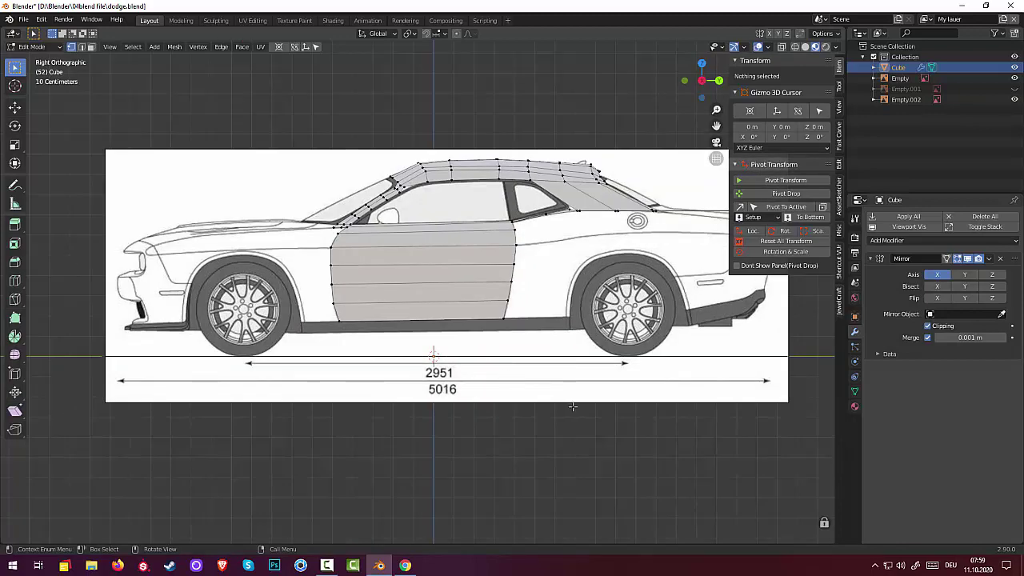
pyautogui.scroll(2, 512, 340)
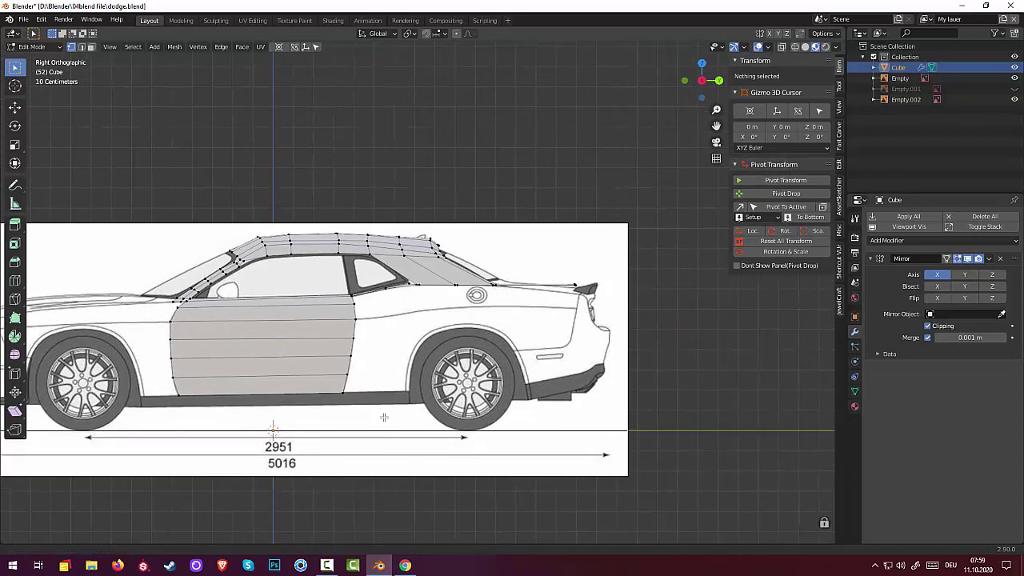
pyautogui.scroll(1, 464, 337)
pyautogui.scroll(1, 411, 336)
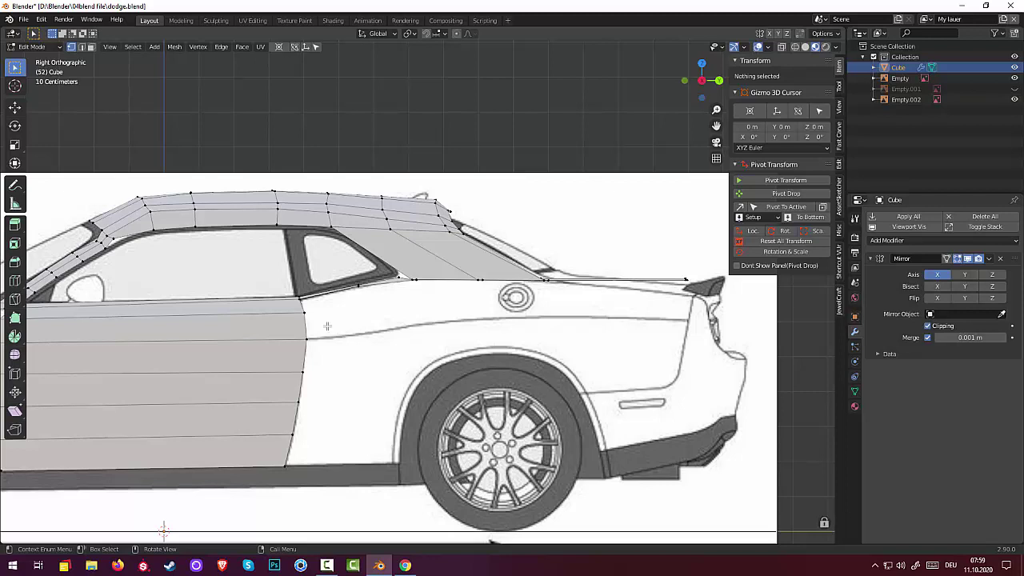
pyautogui.click(302, 306)
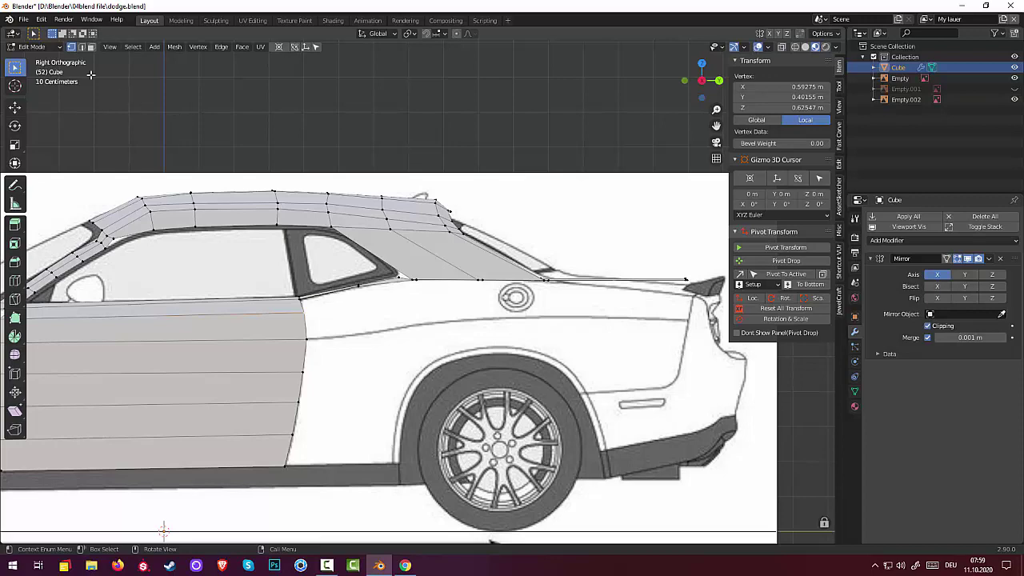
pyautogui.click(81, 48)
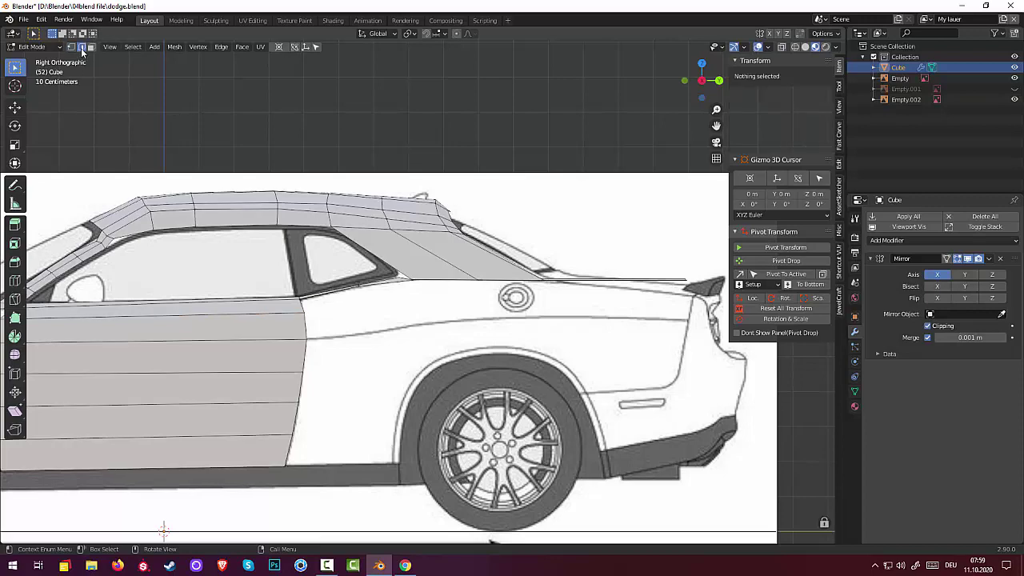
pyautogui.click(326, 293)
# Add four more lower edges of the rear deck strip to the selection, back to the tail.
pyautogui.moveTo(411, 300); pyautogui.dragTo(405, 320, button='middle')
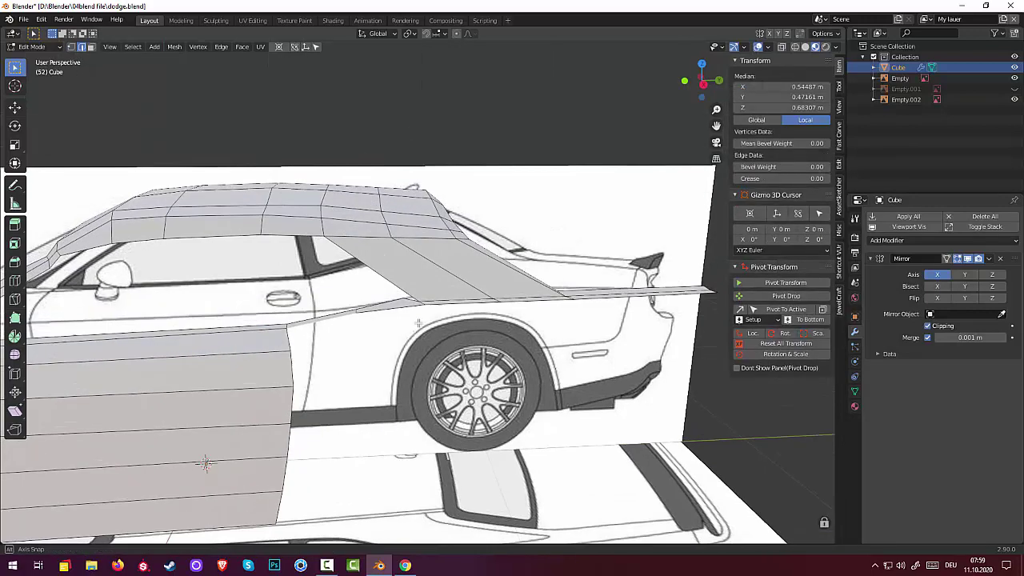
pyautogui.keyDown('shift'); pyautogui.click(416, 313); pyautogui.keyUp('shift')
pyautogui.keyDown('shift'); pyautogui.click(492, 305); pyautogui.keyUp('shift')
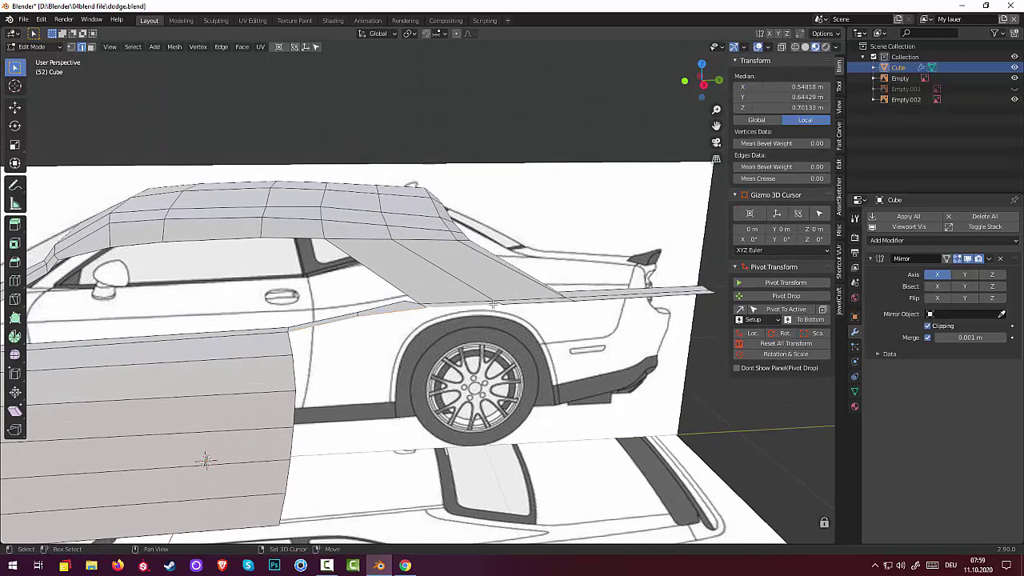
pyautogui.keyDown('shift'); pyautogui.click(535, 304); pyautogui.keyUp('shift')
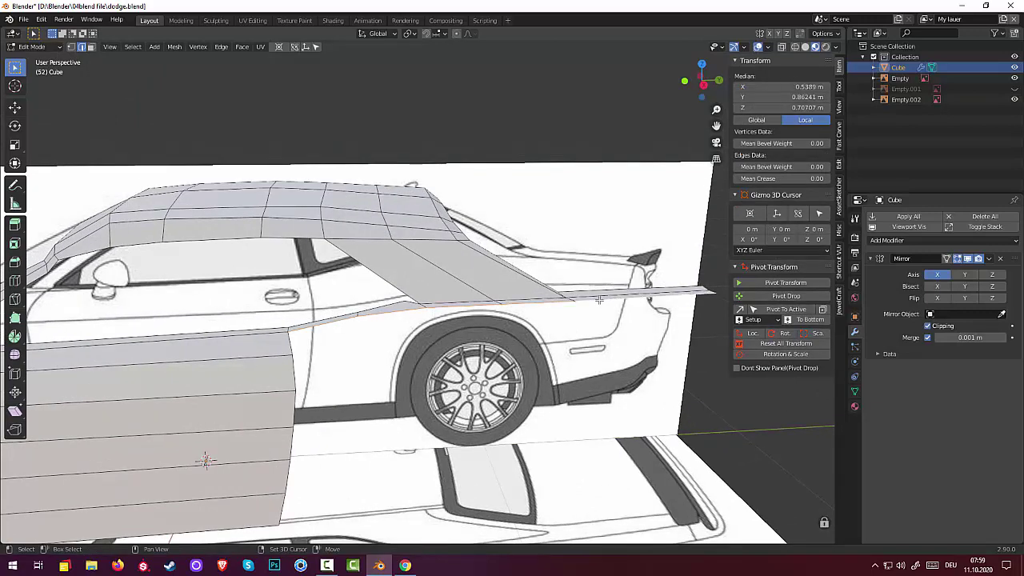
pyautogui.keyDown('shift'); pyautogui.click(600, 301); pyautogui.keyUp('shift')
pyautogui.moveTo(566, 308)
pyautogui.mouseDown(button='middle')
pyautogui.moveTo(549, 286)
pyautogui.moveTo(534, 293)
pyautogui.mouseUp(button='middle')
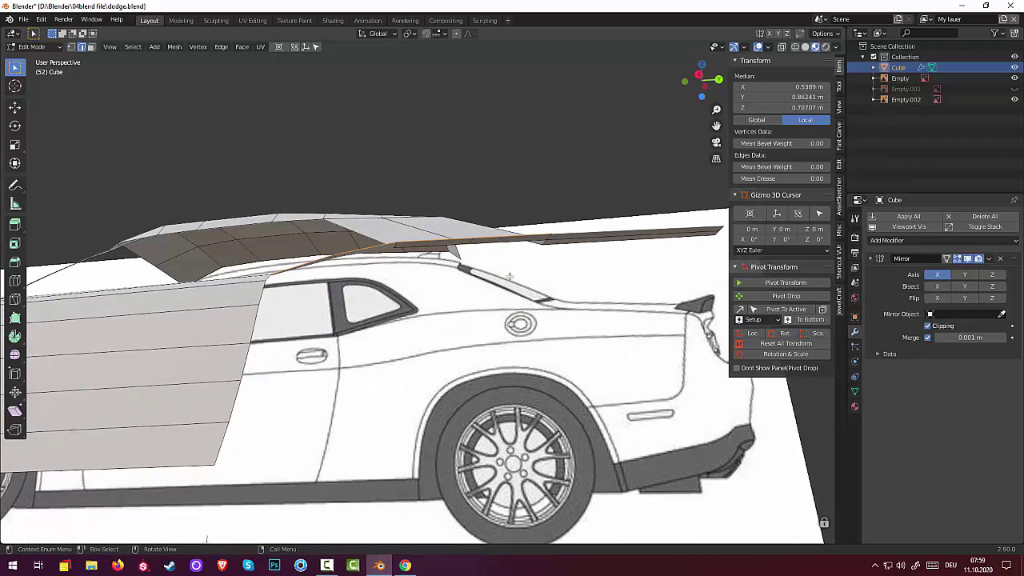
pyautogui.press('KP_3')
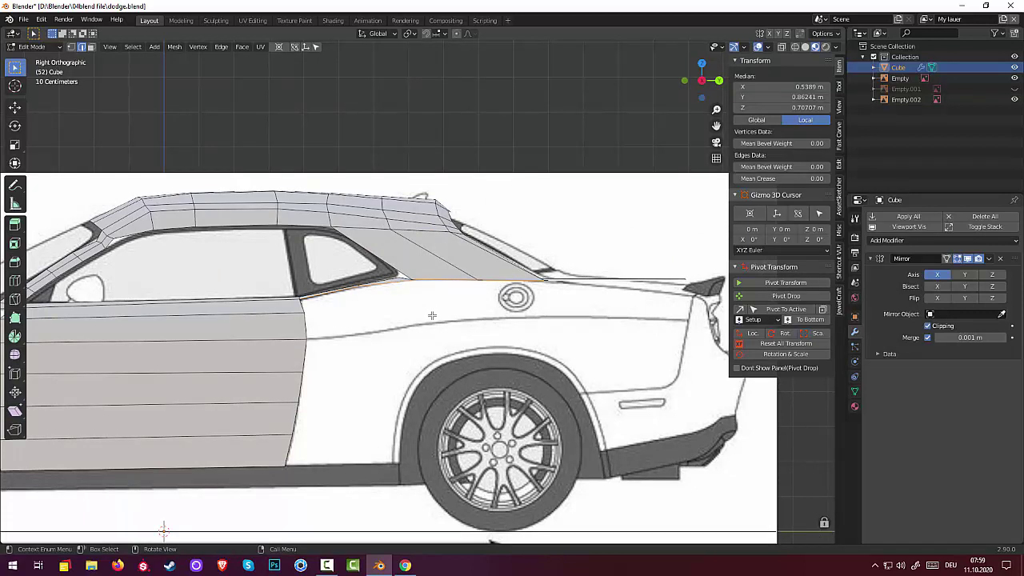
# Extrude the lower edge row in place and lower the strip's rear-most edge.
pyautogui.press('g')
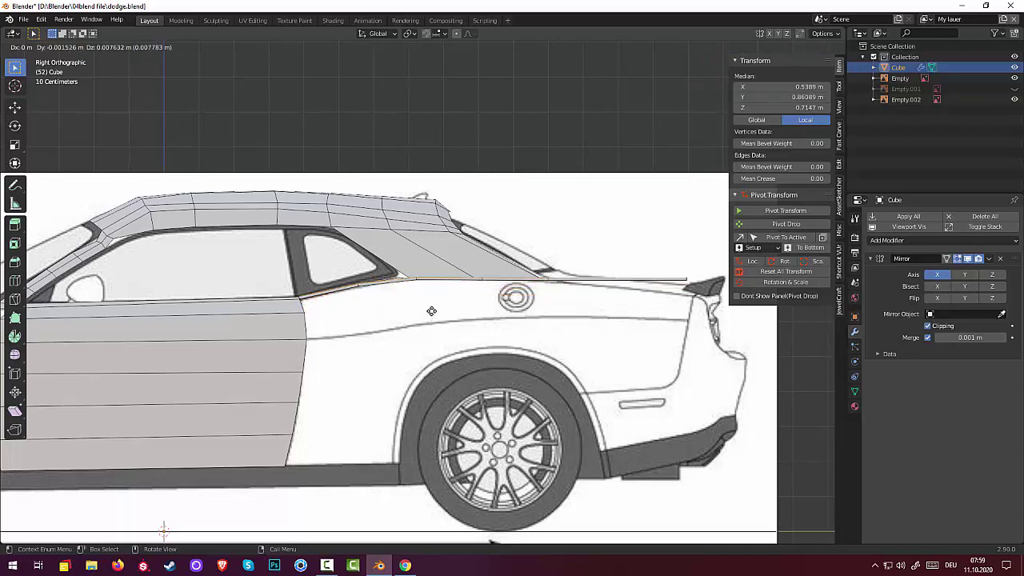
pyautogui.rightClick(436, 332)
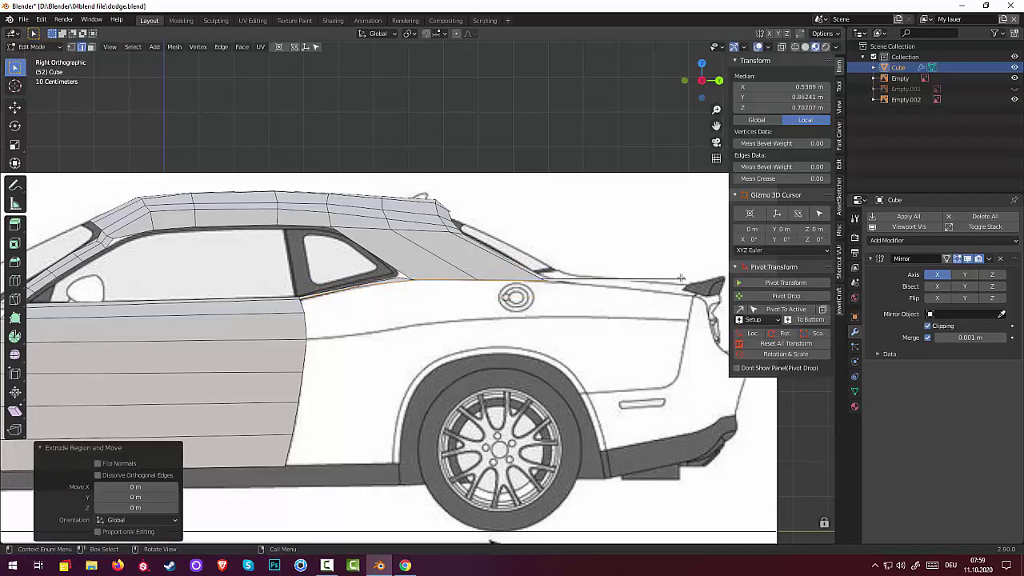
pyautogui.click(163, 528)
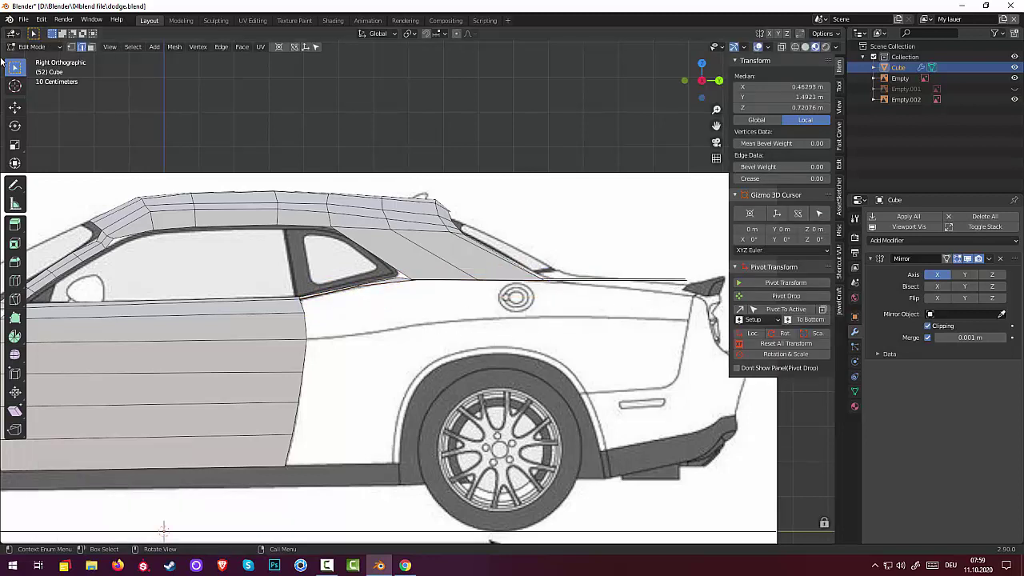
pyautogui.press('1')
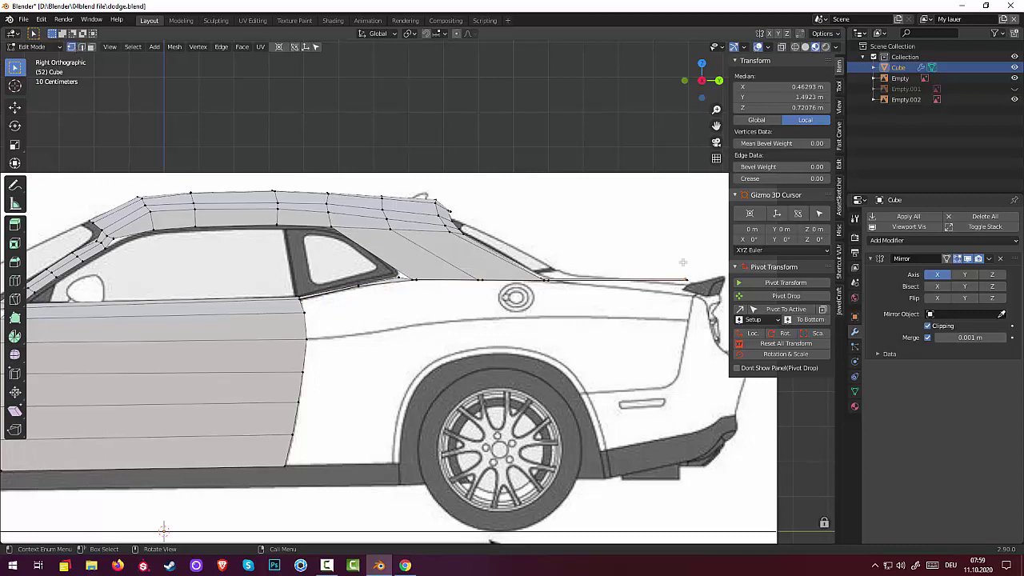
pyautogui.click(700, 290)
pyautogui.press('g')
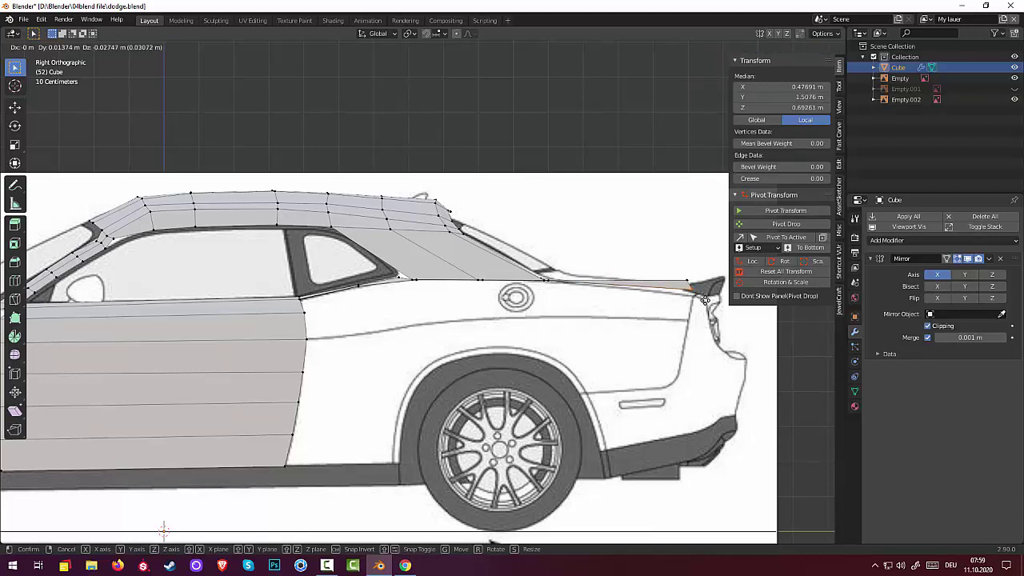
pyautogui.click(707, 305)
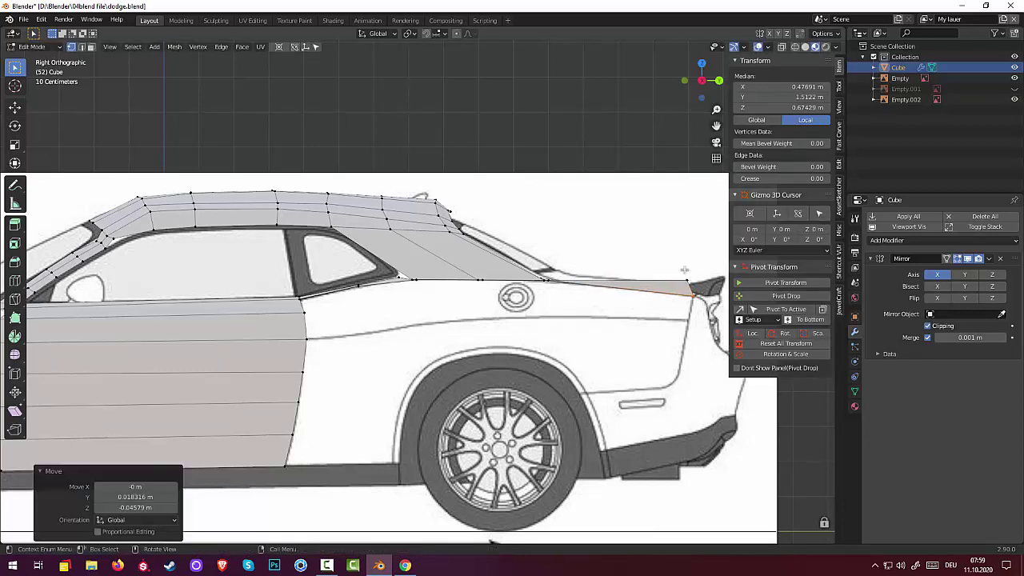
# Move the rear corner vertex near the spoiler down to the trunk line, about 0.04 m.
pyautogui.click(685, 274)
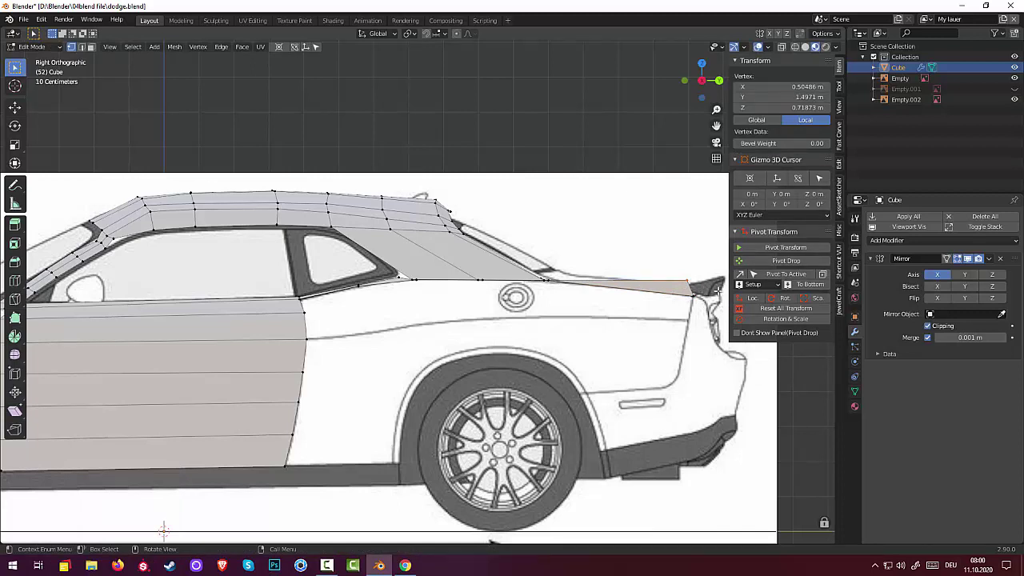
pyautogui.press('g')
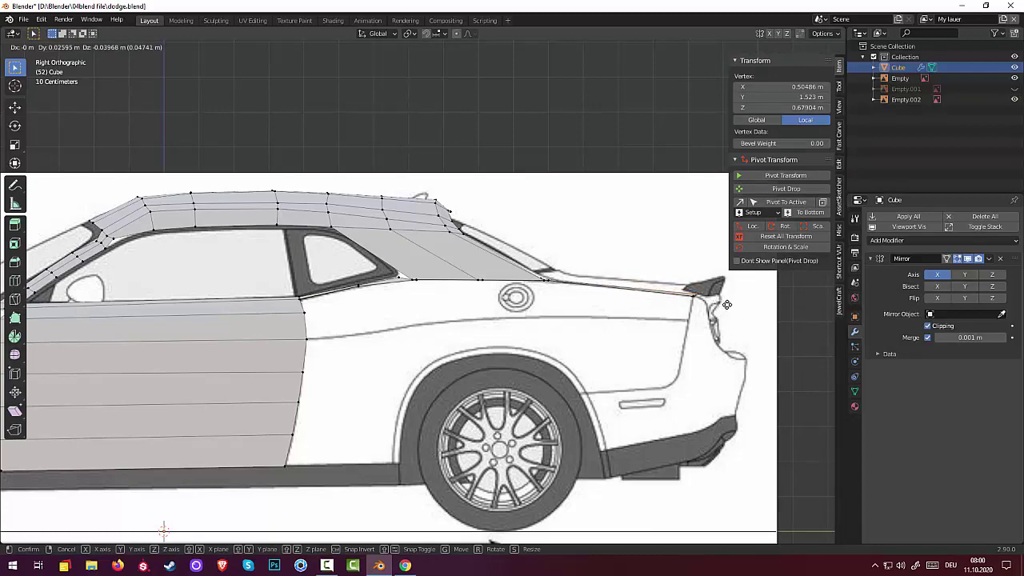
pyautogui.click(727, 304)
pyautogui.moveTo(705, 312)
pyautogui.mouseDown(button='middle')
pyautogui.moveTo(703, 359)
pyautogui.moveTo(612, 329)
pyautogui.mouseUp(button='middle')
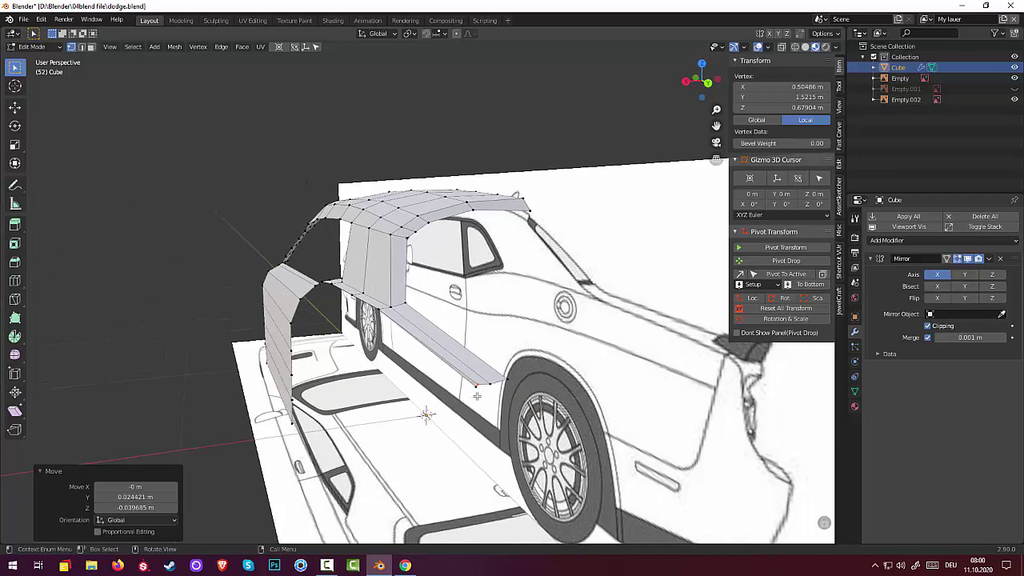
# Merge the vertices of the edge at the strip's rear corner at center.
pyautogui.moveTo(476, 396); pyautogui.dragTo(484, 380, button='middle')
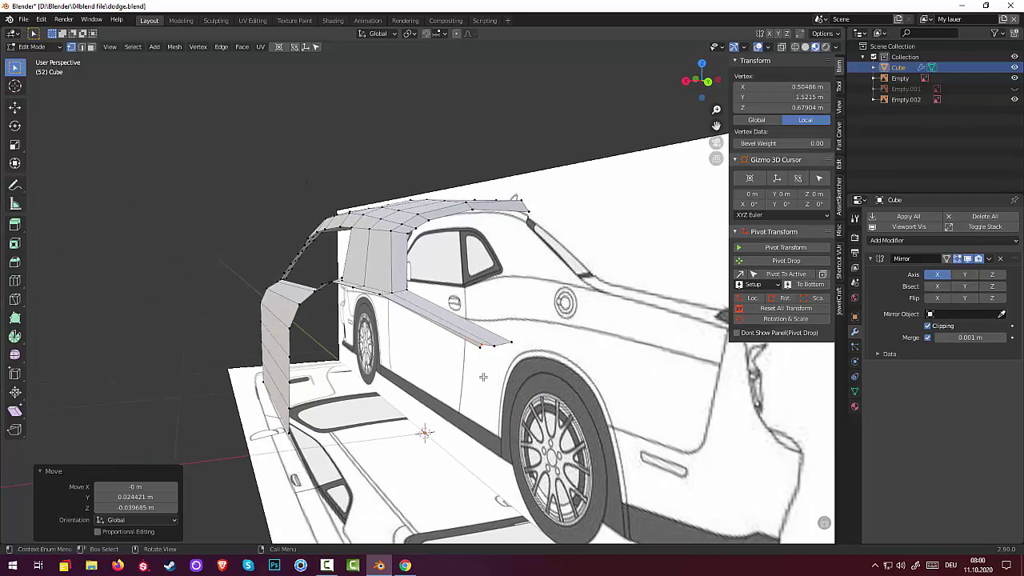
pyautogui.click(479, 348)
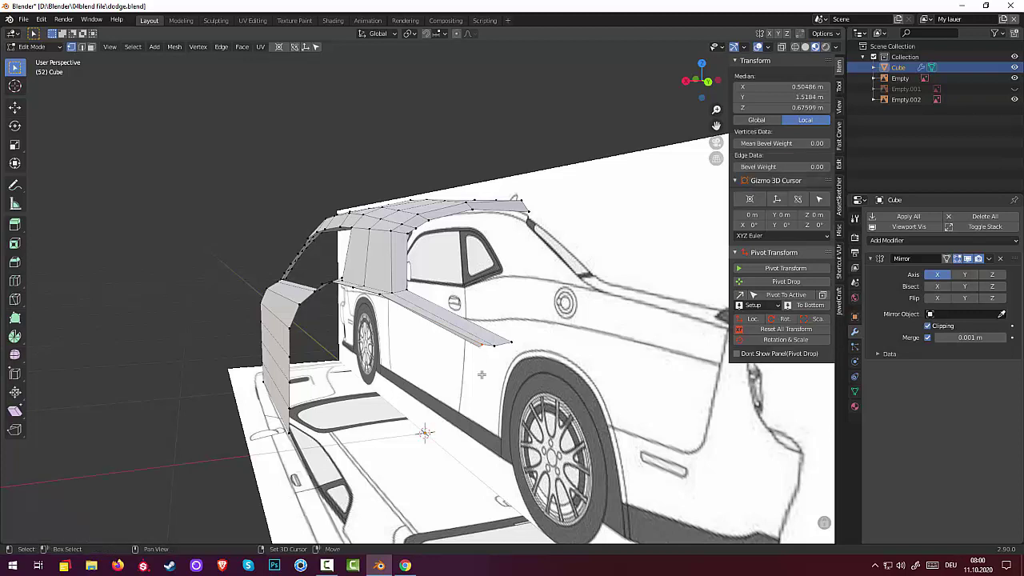
pyautogui.press('m')
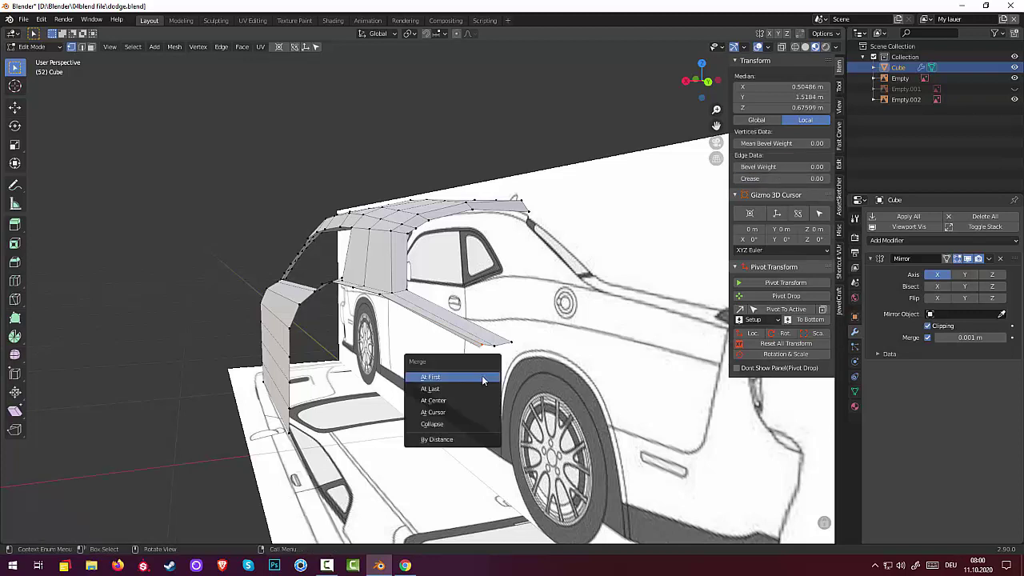
pyautogui.click(464, 400)
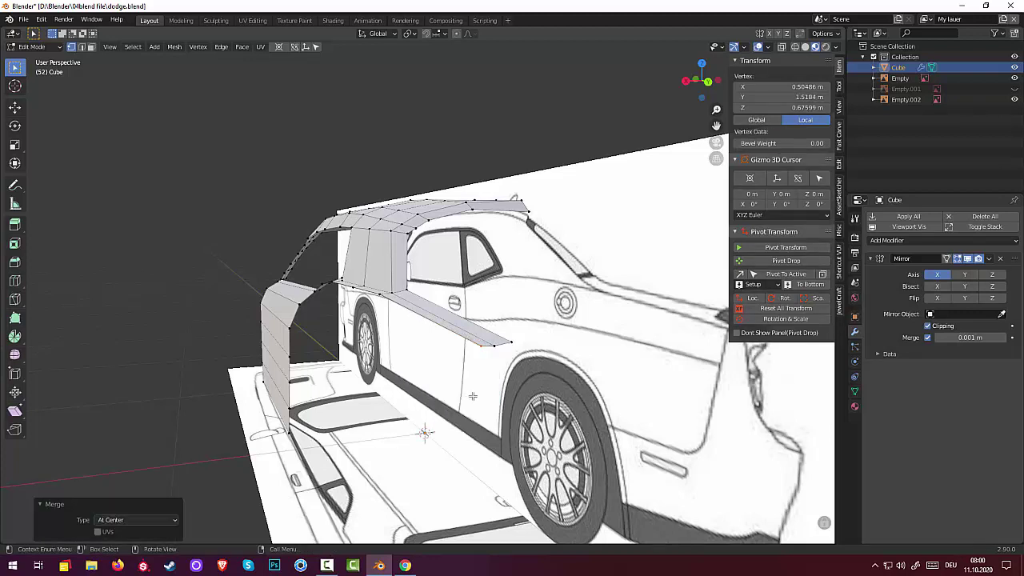
pyautogui.moveTo(465, 401); pyautogui.dragTo(478, 374, button='middle')
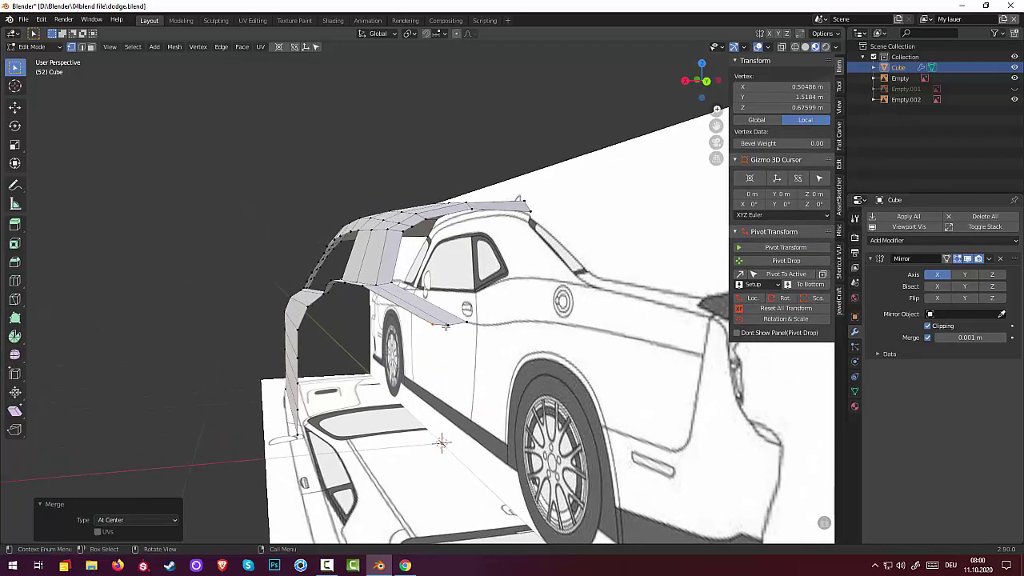
# Merge the stray vertices at the rear pillar base at center and nudge the result about 0.005 m.
pyautogui.keyDown('shift'); pyautogui.click(445, 327); pyautogui.keyUp('shift')
pyautogui.press('m')
pyautogui.click(471, 333)
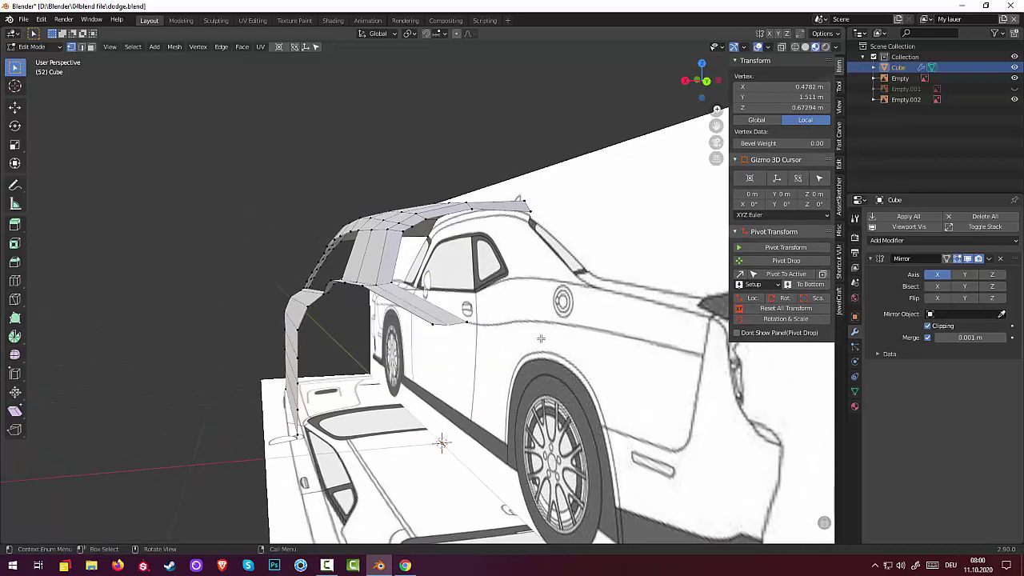
pyautogui.press('g')
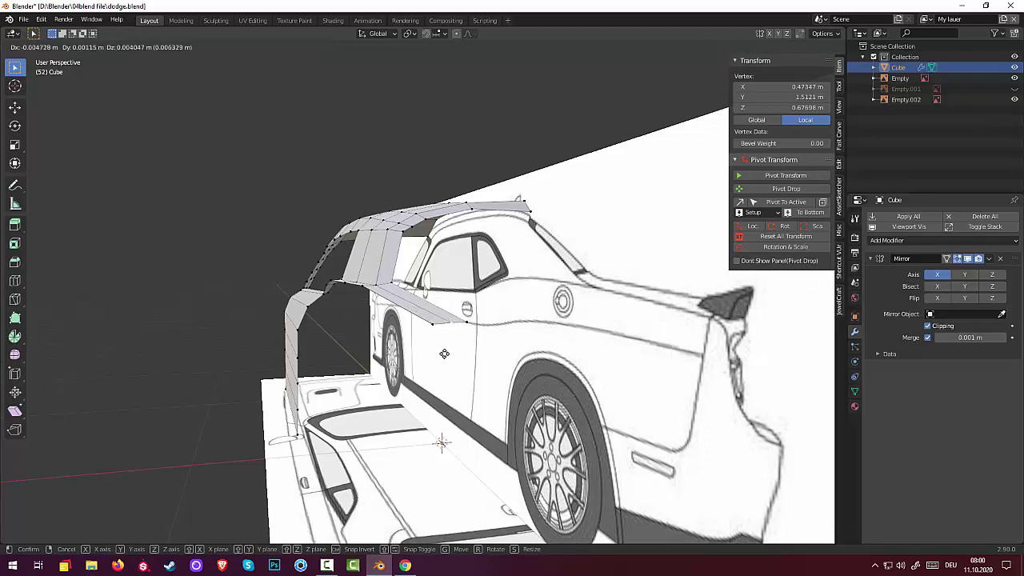
pyautogui.click(444, 354)
pyautogui.moveTo(444, 354)
pyautogui.mouseDown(button='middle')
pyautogui.moveTo(560, 379)
pyautogui.moveTo(474, 368)
pyautogui.mouseUp(button='middle')
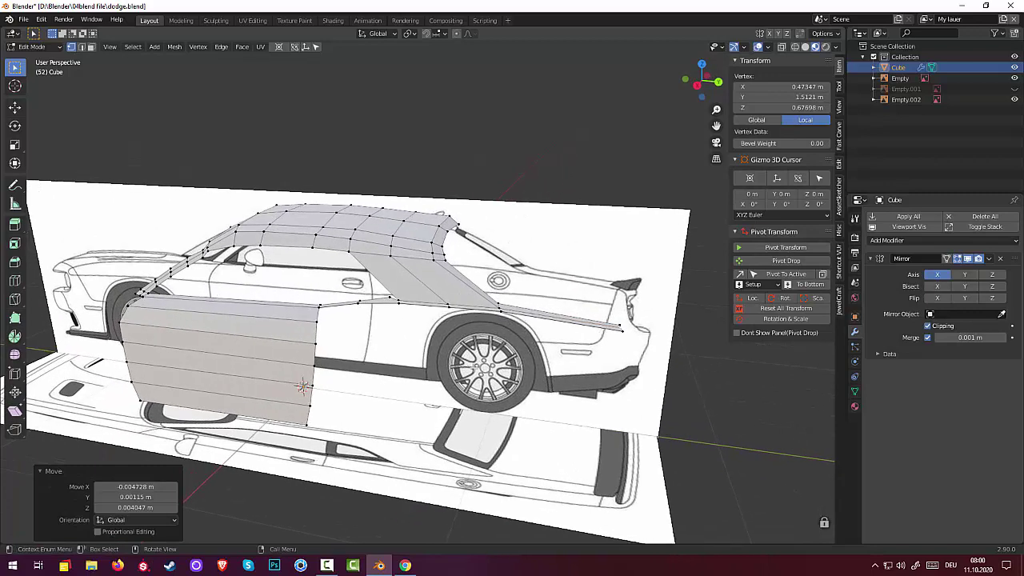
# Select the edge path along the body line from the door toward the tail.
pyautogui.click(340, 304)
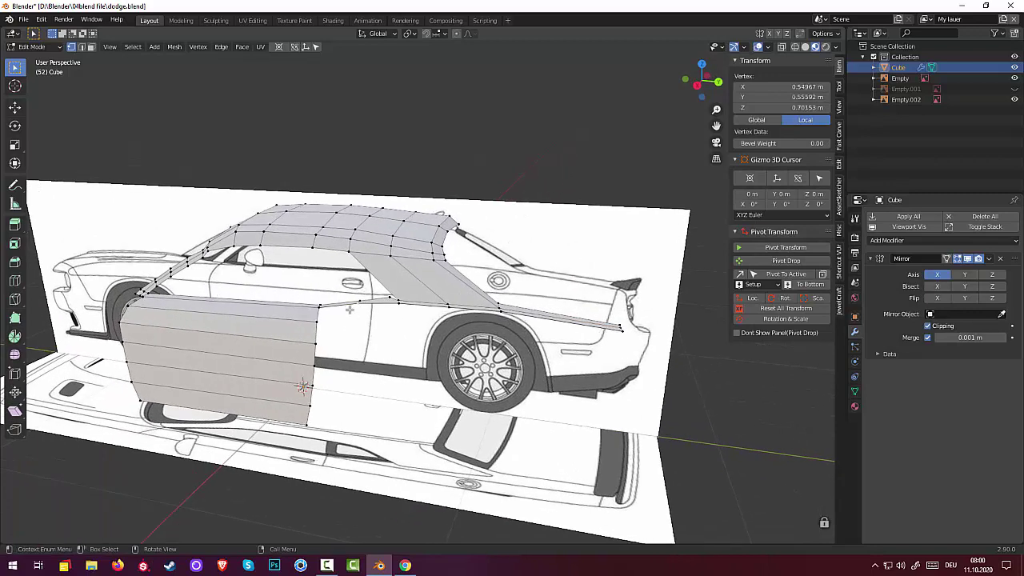
pyautogui.click(81, 47)
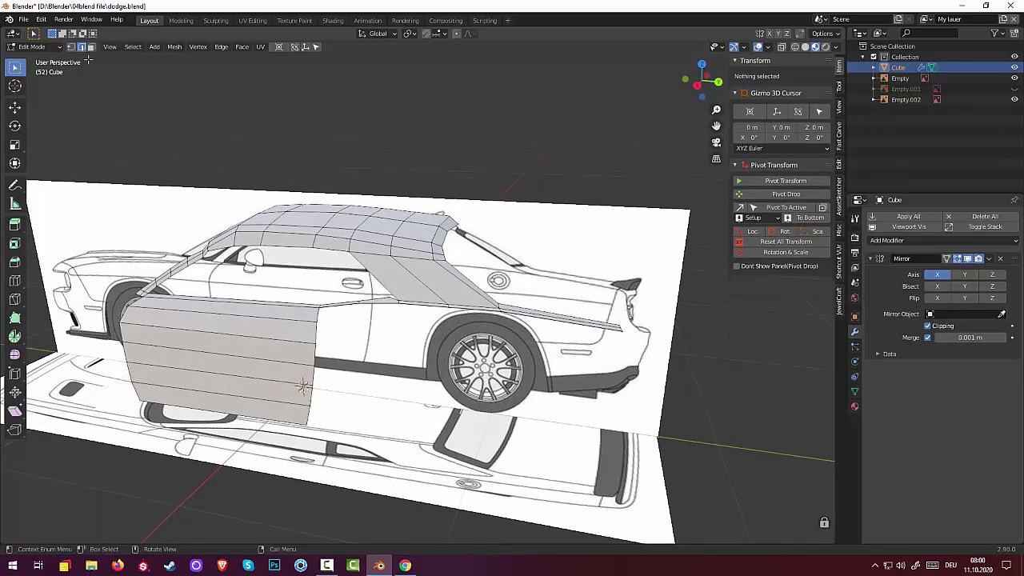
pyautogui.click(384, 305)
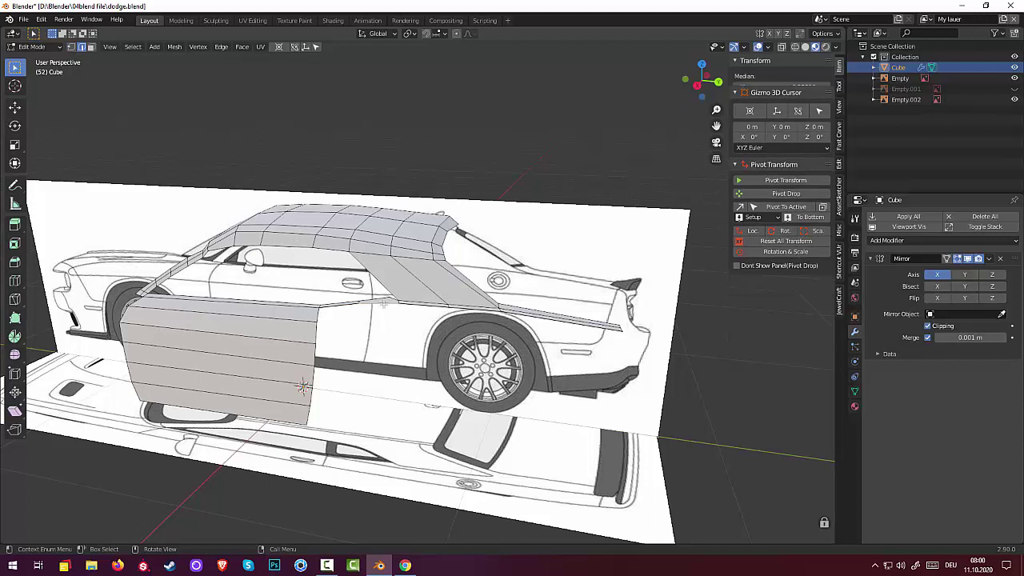
pyautogui.keyDown('ctrl'); pyautogui.click(340, 307); pyautogui.keyUp('ctrl')
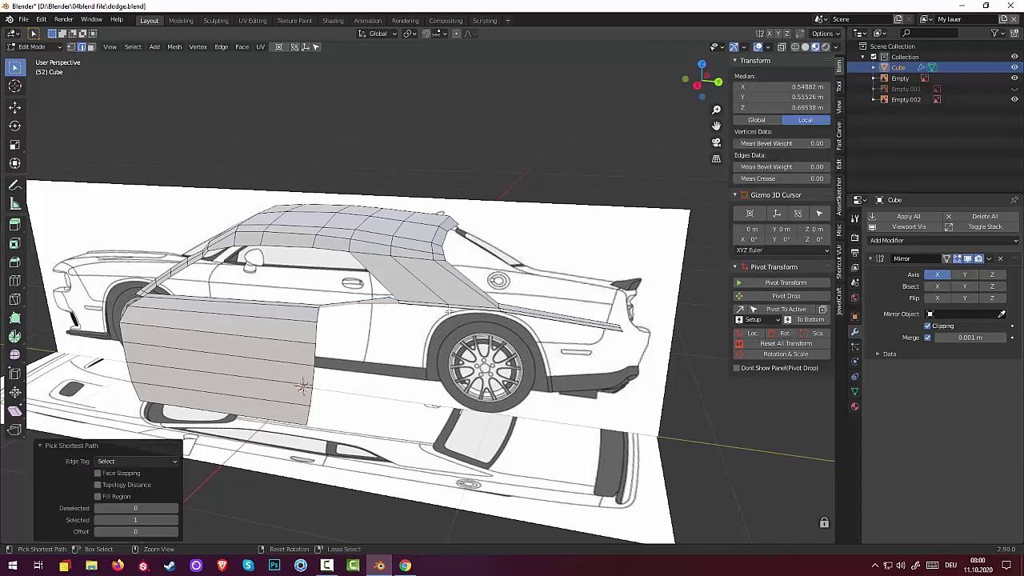
pyautogui.keyDown('ctrl'); pyautogui.click(497, 309); pyautogui.keyUp('ctrl')
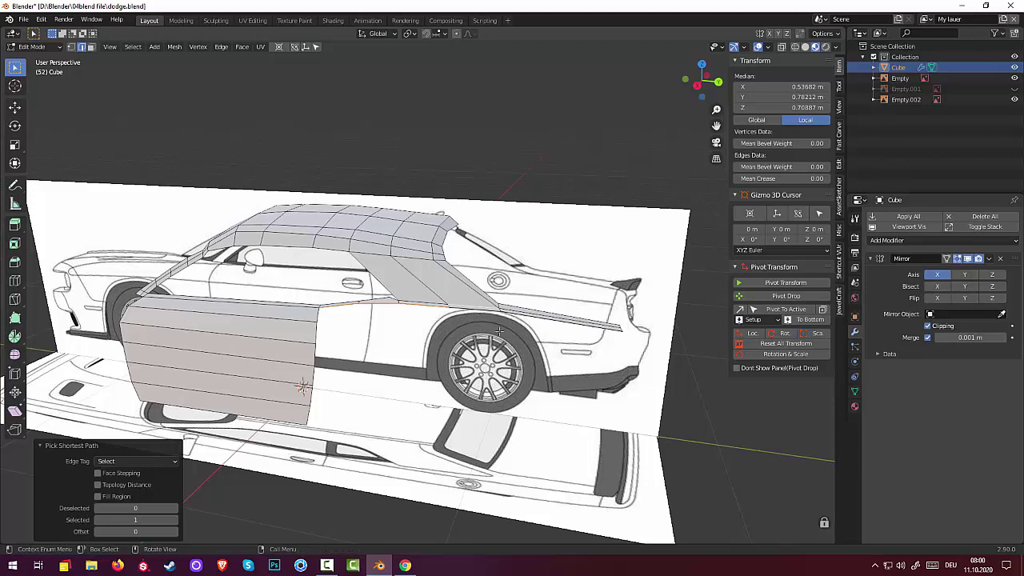
pyautogui.keyDown('ctrl'); pyautogui.click(473, 306); pyautogui.keyUp('ctrl')
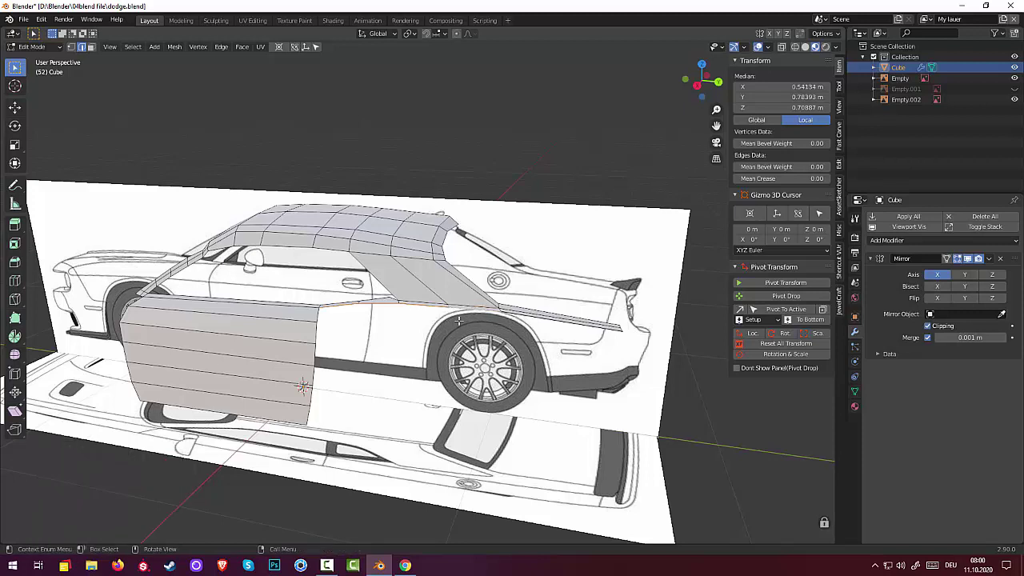
pyautogui.keyDown('ctrl'); pyautogui.click(467, 310); pyautogui.keyUp('ctrl')
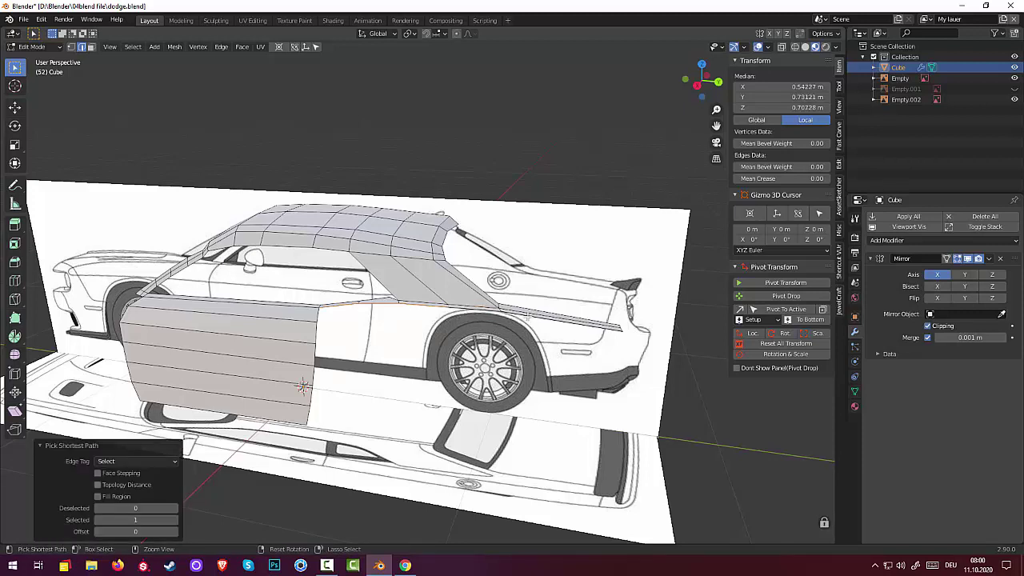
pyautogui.click(906, 99)
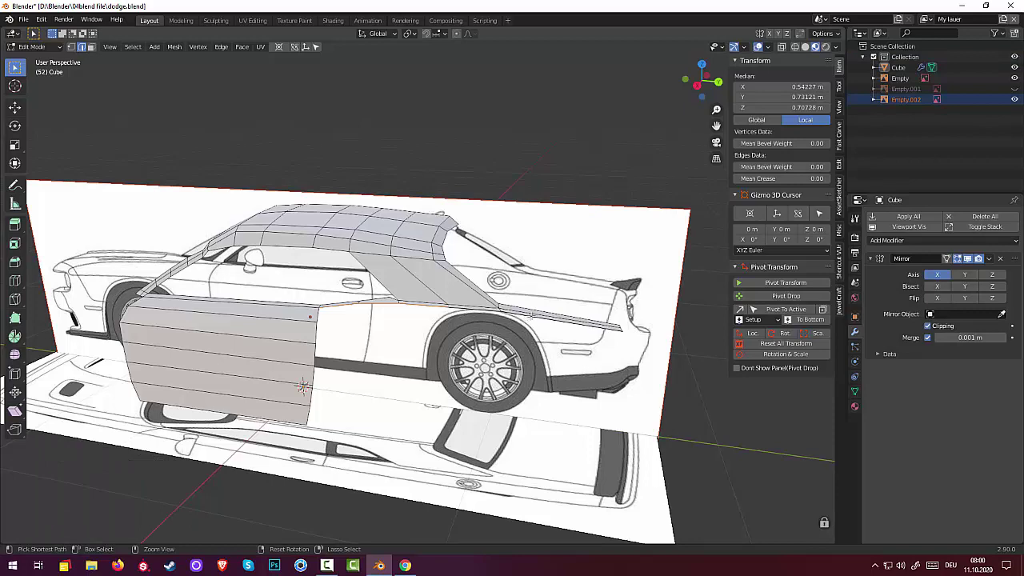
pyautogui.hotkey('ctrl', 'z')
pyautogui.hotkey('ctrl', 'shift', 'z')
# Add the rear flap's edge and extrude the row downward about 0.04 m.
pyautogui.moveTo(536, 310)
pyautogui.mouseDown(button='middle')
pyautogui.moveTo(544, 301)
pyautogui.moveTo(490, 324)
pyautogui.mouseUp(button='middle')
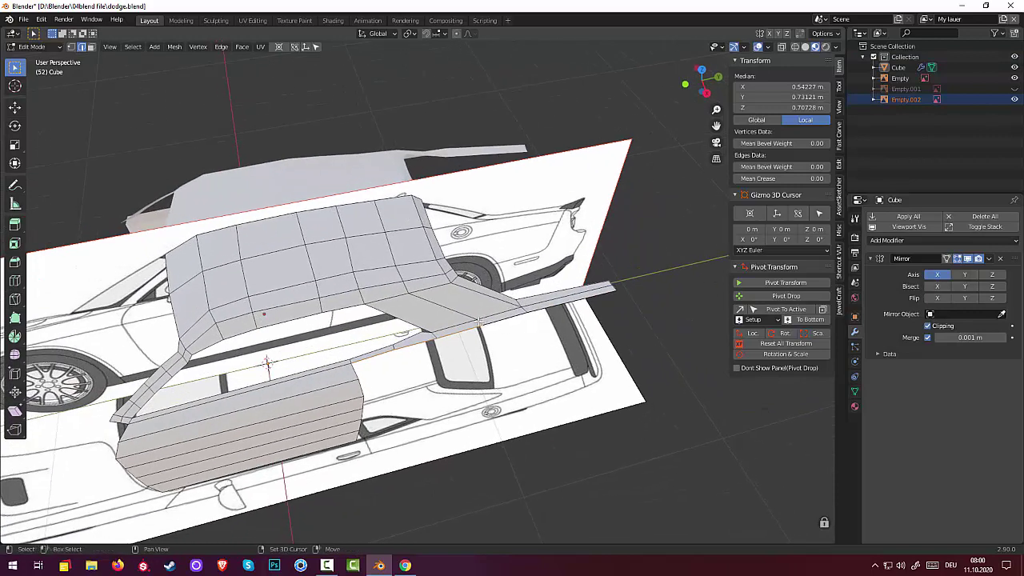
pyautogui.click(514, 322)
pyautogui.keyDown('shift'); pyautogui.click(548, 310); pyautogui.keyUp('shift')
pyautogui.moveTo(534, 334); pyautogui.dragTo(506, 273, button='middle')
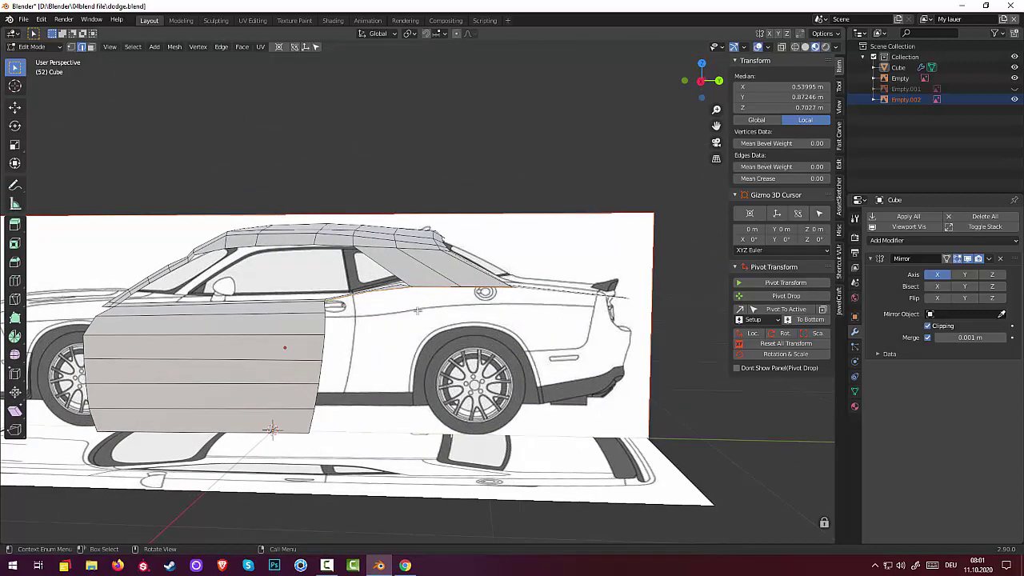
pyautogui.press('g')
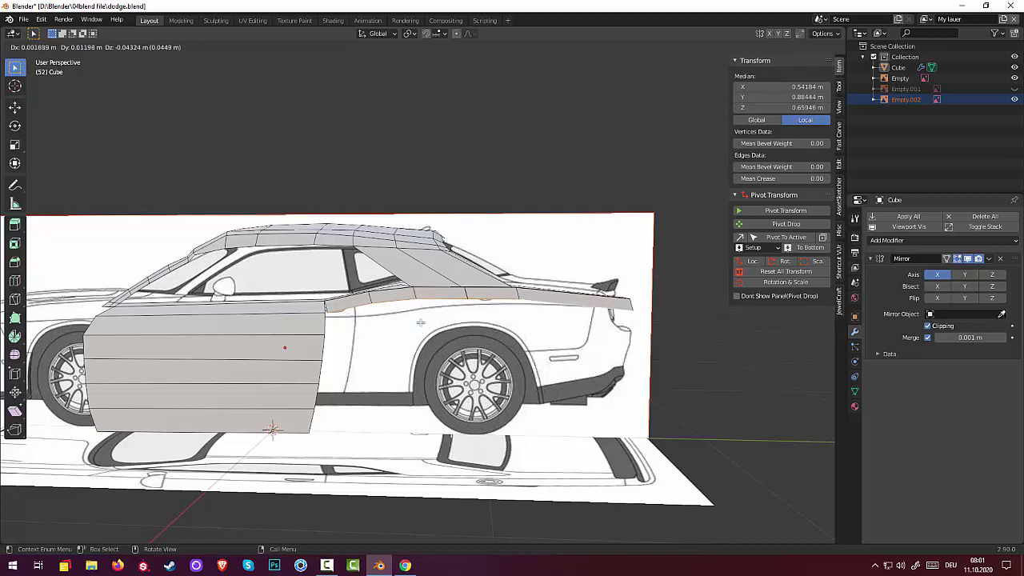
# Confirm the extruded strip and shift it about 0.032 m X, −0.027 m Y onto the rear shoulder line.
pyautogui.click(420, 322)
pyautogui.press('KP_3')
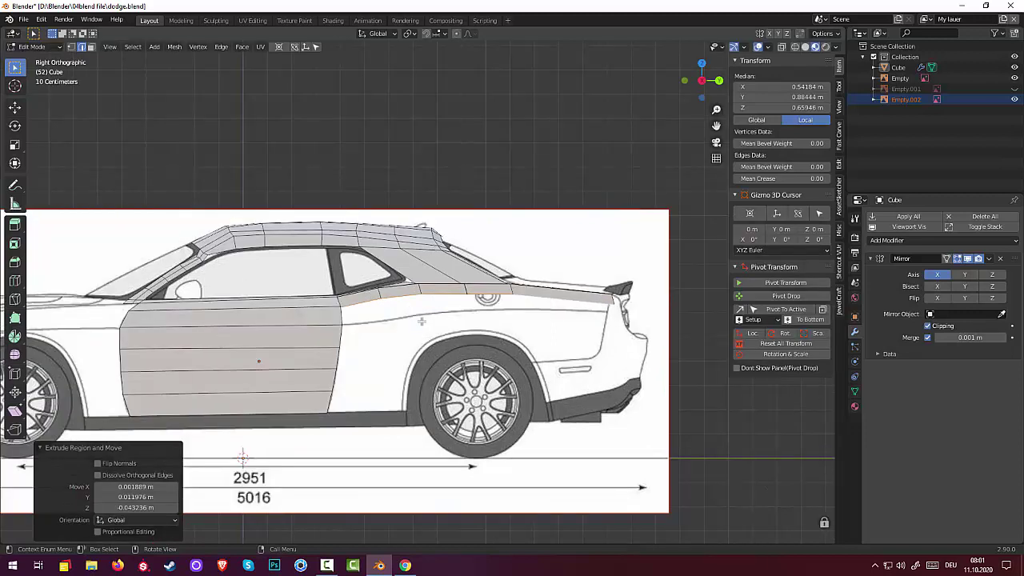
pyautogui.scroll(2, 324, 328)
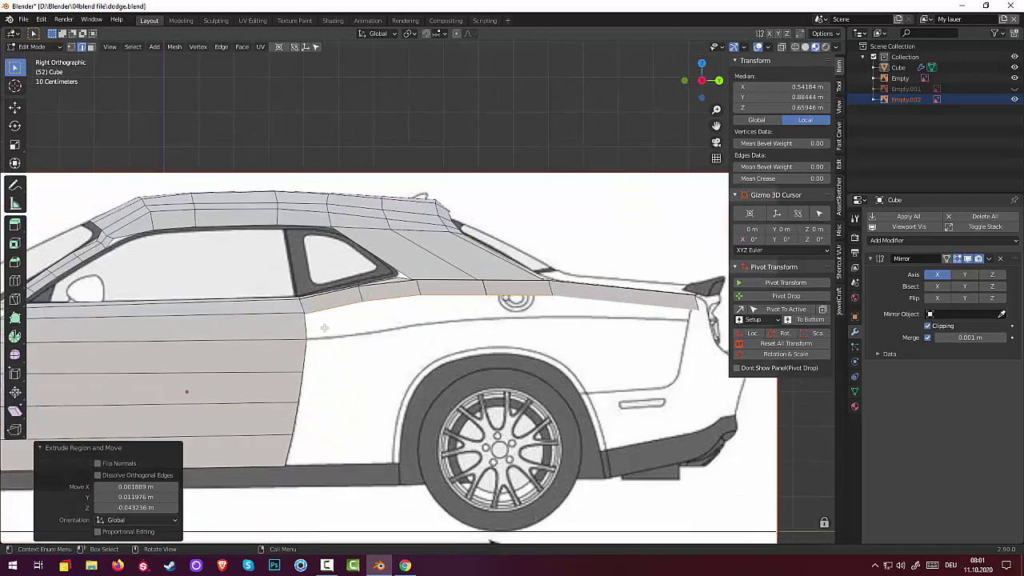
pyautogui.scroll(1, 316, 327)
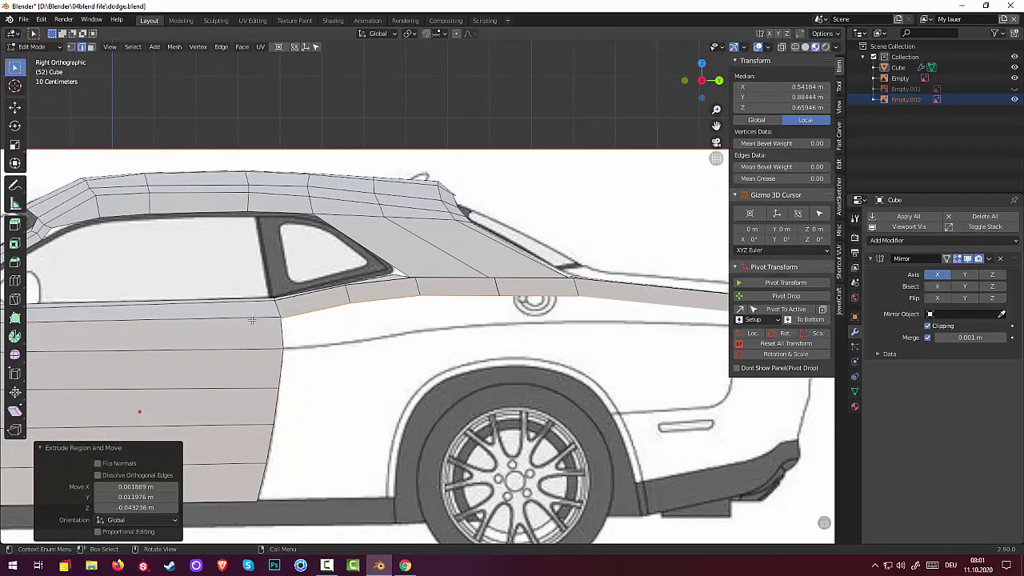
pyautogui.moveTo(300, 329); pyautogui.dragTo(313, 376, button='middle')
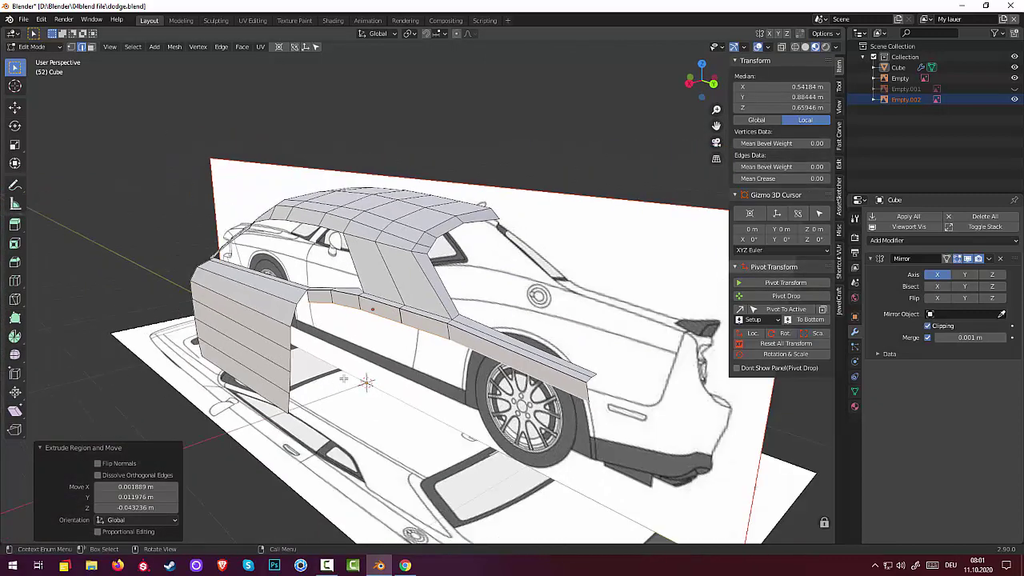
pyautogui.press('g')
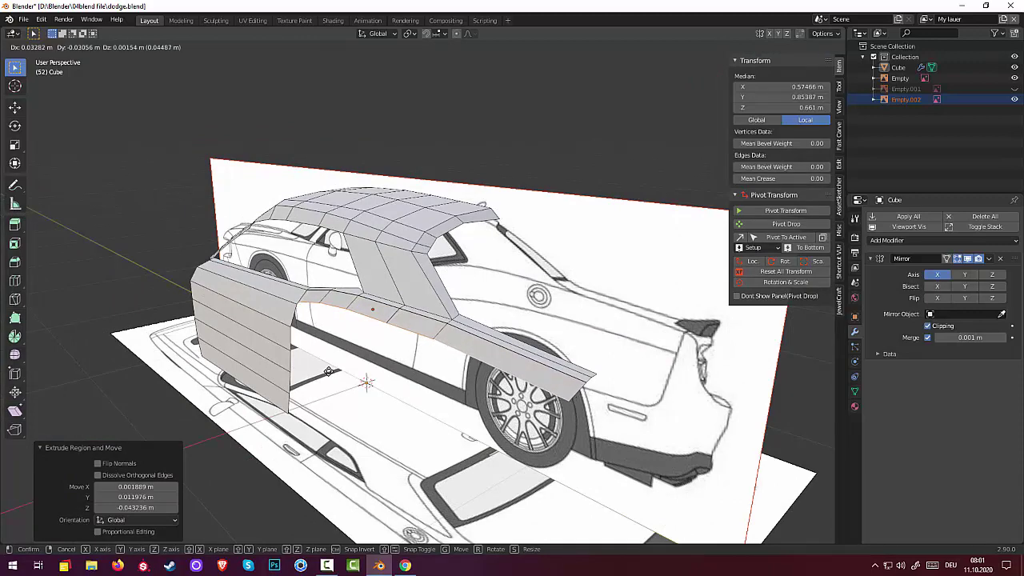
pyautogui.click(329, 374)
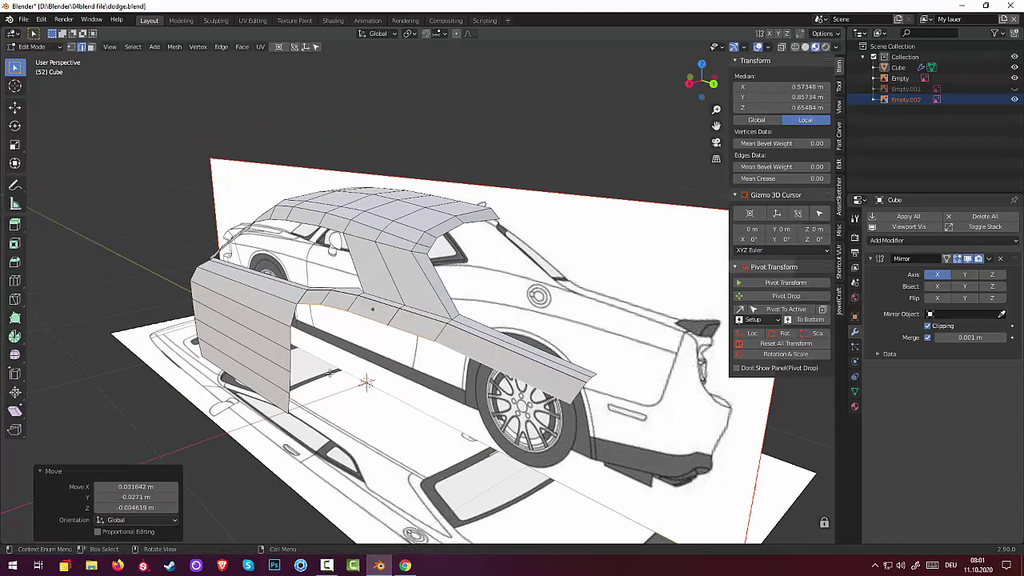
# Inspect the strip from several angles over the wheel arch and switch to vertex selection.
pyautogui.moveTo(387, 366)
pyautogui.mouseDown(button='middle')
pyautogui.moveTo(431, 343)
pyautogui.moveTo(344, 375)
pyautogui.mouseUp(button='middle')
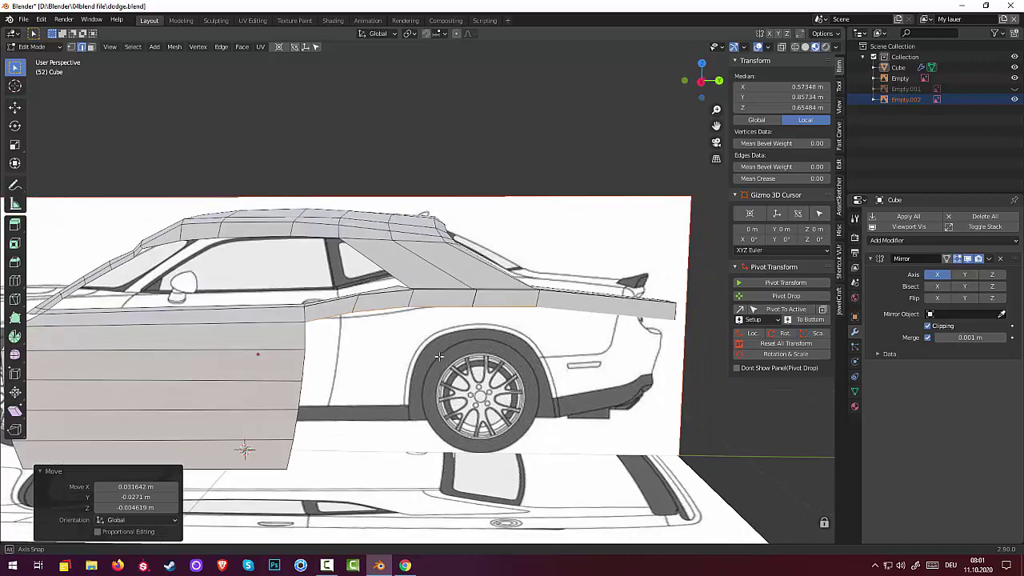
pyautogui.scroll(2, 320, 368)
pyautogui.scroll(1, 296, 355)
pyautogui.moveTo(246, 344); pyautogui.dragTo(300, 305, button='middle')
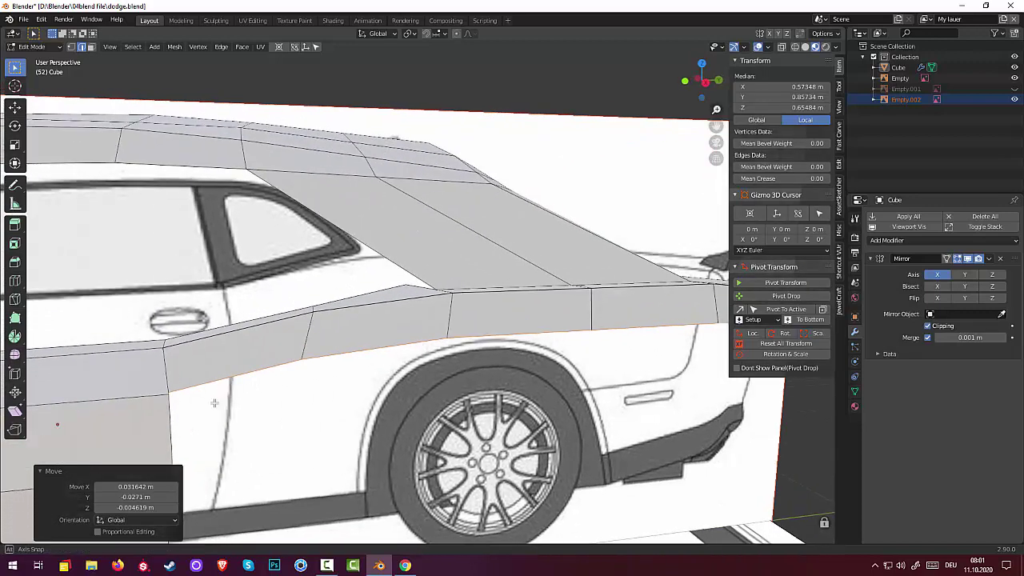
pyautogui.moveTo(244, 396); pyautogui.dragTo(208, 388, button='middle')
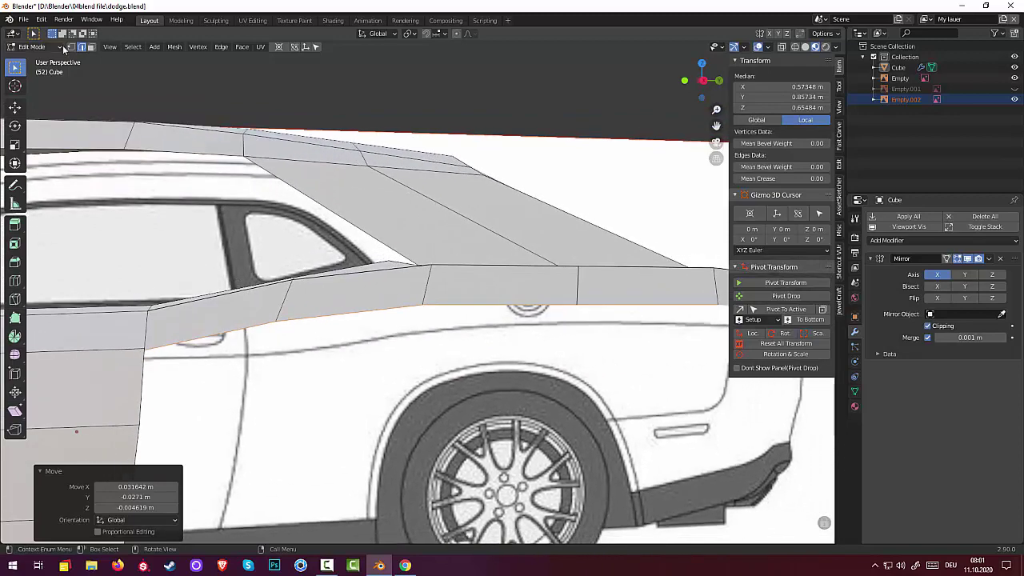
pyautogui.click(71, 47)
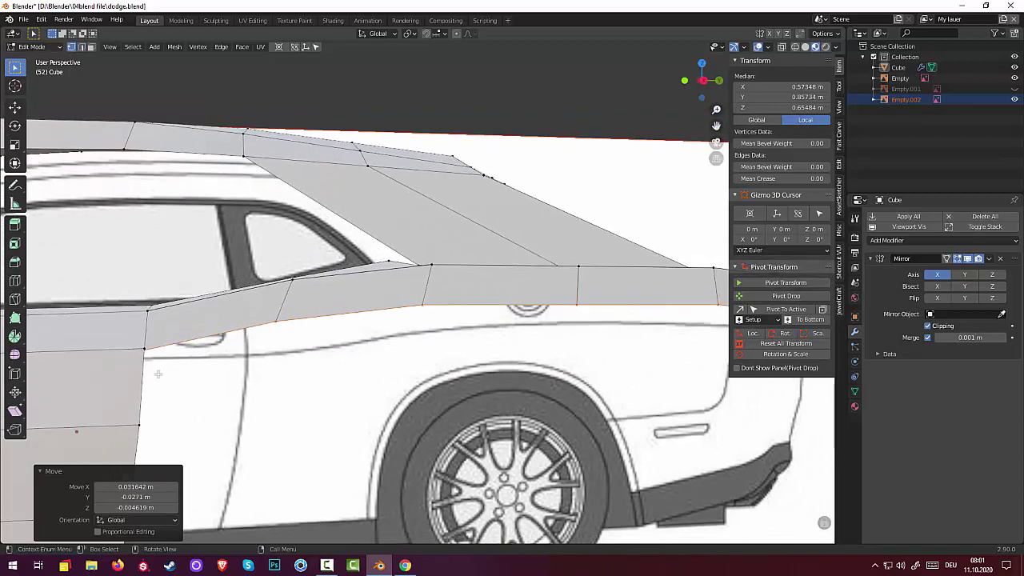
pyautogui.moveTo(158, 373); pyautogui.dragTo(107, 280, button='middle')
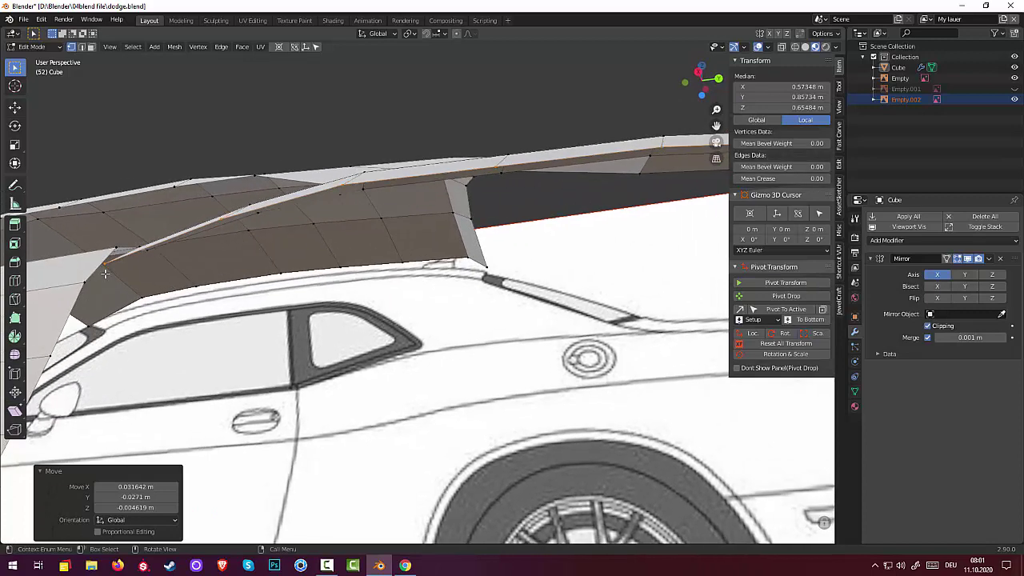
# Reposition the edge and vertices near the door's top rear corner along the roof edge.
pyautogui.press('g')
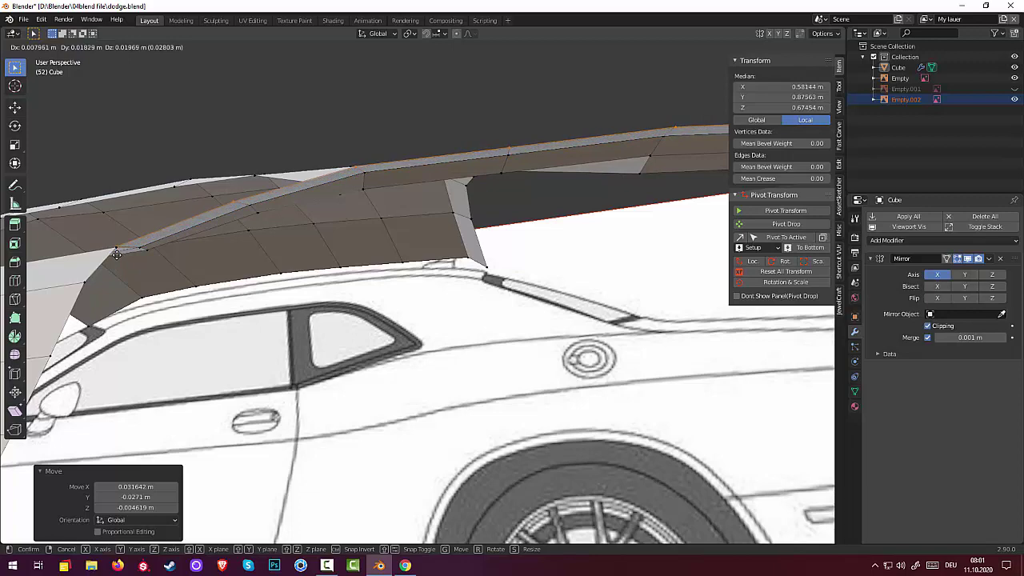
pyautogui.click(117, 255)
pyautogui.moveTo(117, 256)
pyautogui.mouseDown(button='middle')
pyautogui.moveTo(201, 301)
pyautogui.moveTo(155, 344)
pyautogui.mouseUp(button='middle')
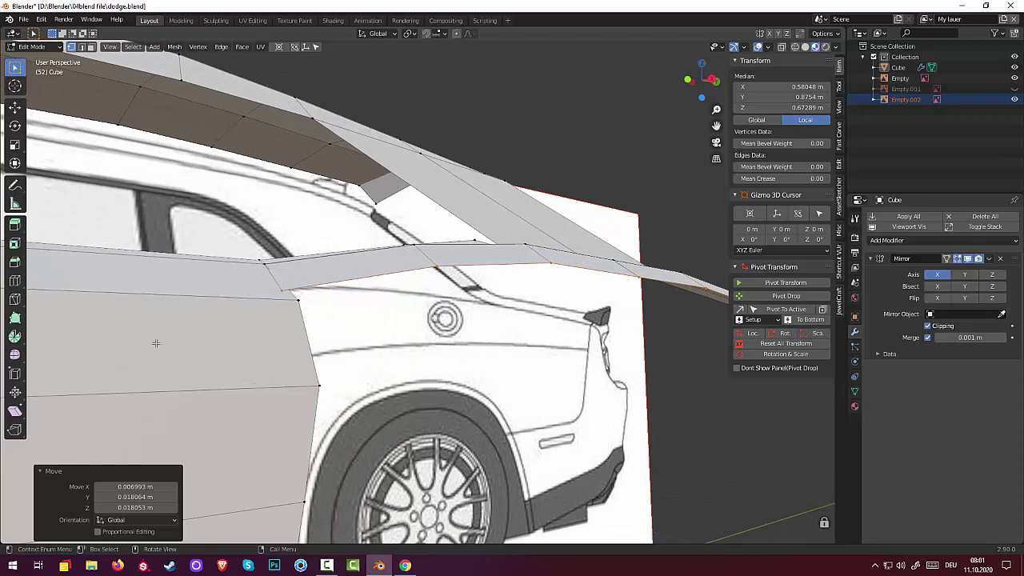
pyautogui.press('g')
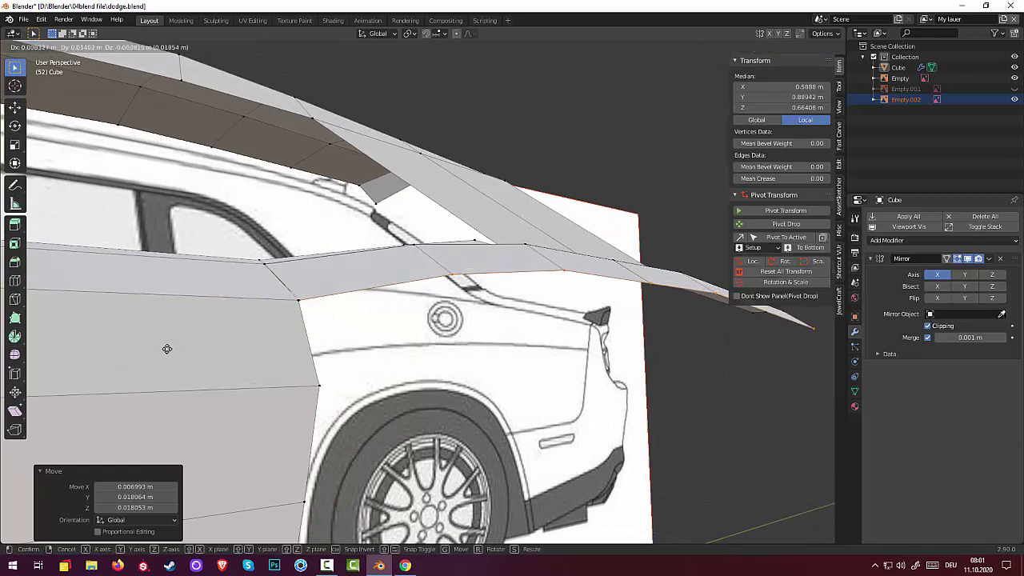
pyautogui.click(167, 349)
pyautogui.moveTo(230, 364); pyautogui.dragTo(227, 334, button='middle')
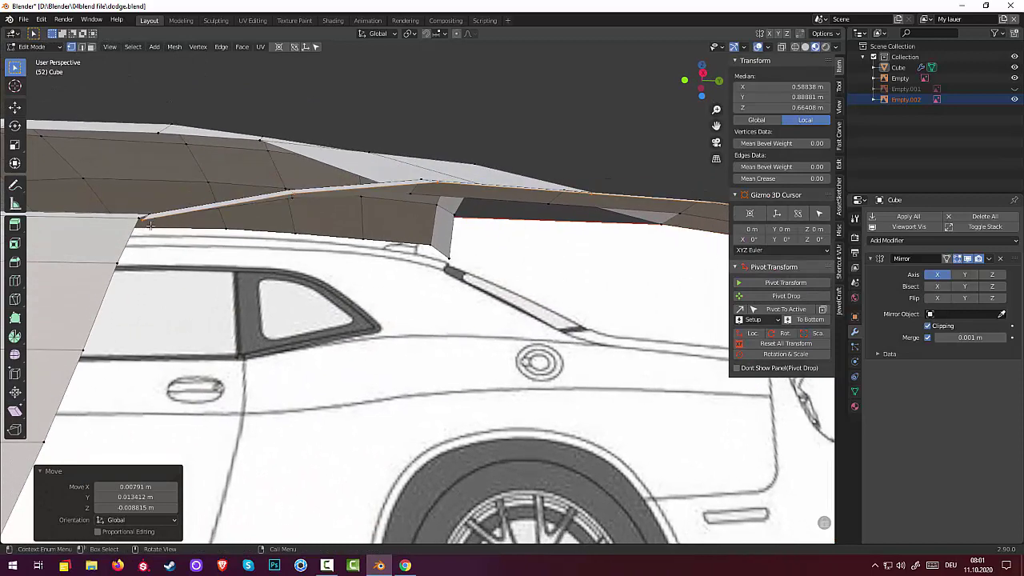
pyautogui.moveTo(140, 261)
pyautogui.mouseDown(button='middle')
pyautogui.moveTo(127, 257)
pyautogui.moveTo(320, 365)
pyautogui.mouseUp(button='middle')
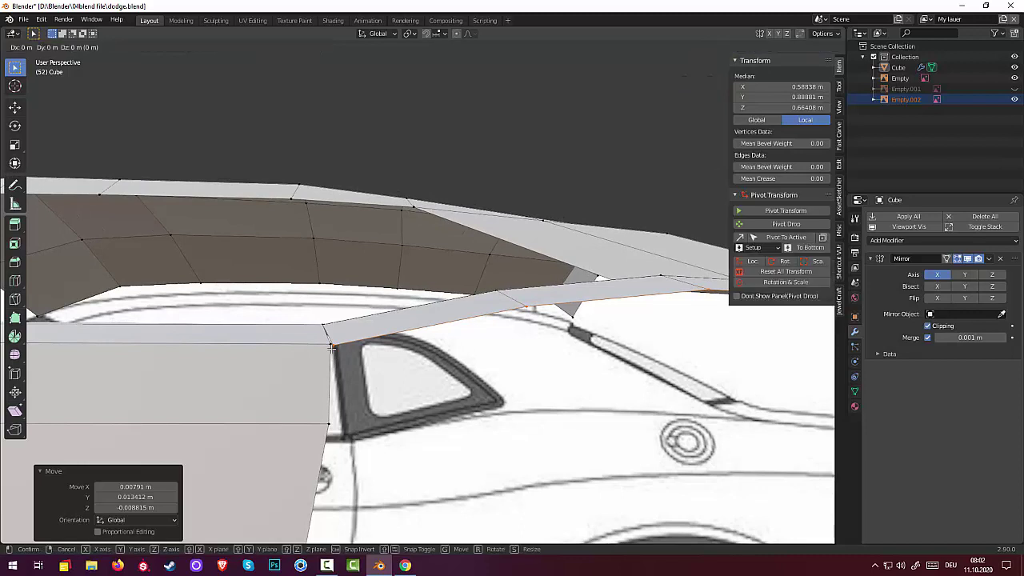
pyautogui.press('g')
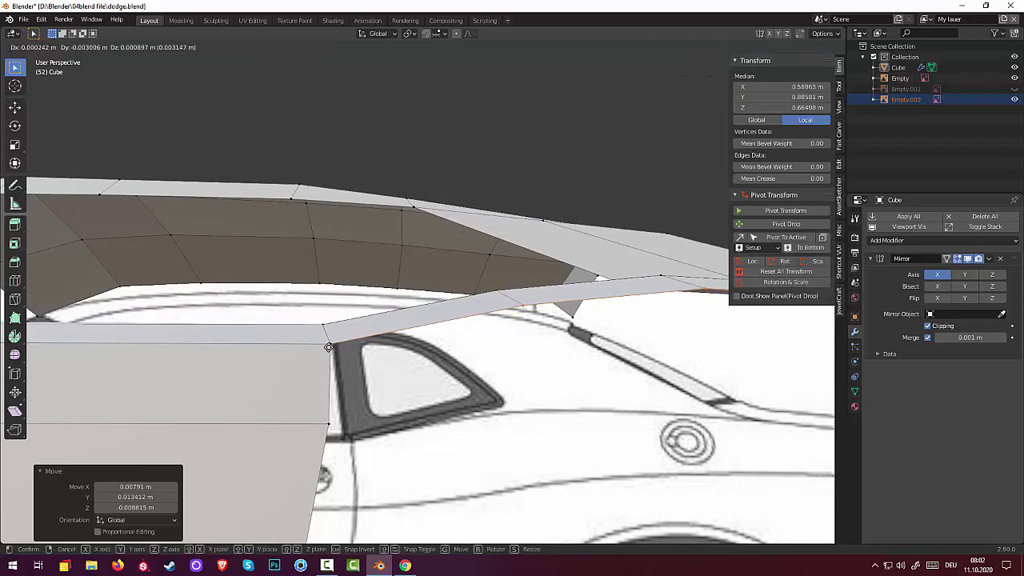
pyautogui.click(329, 348)
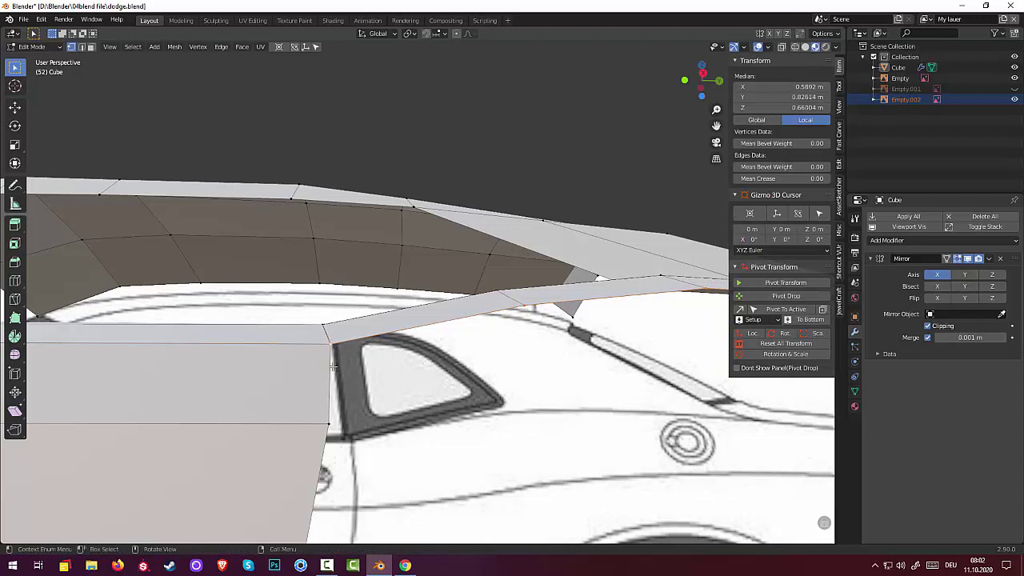
# Merge the two vertices at the door's top rear corner into one at center.
pyautogui.press('m')
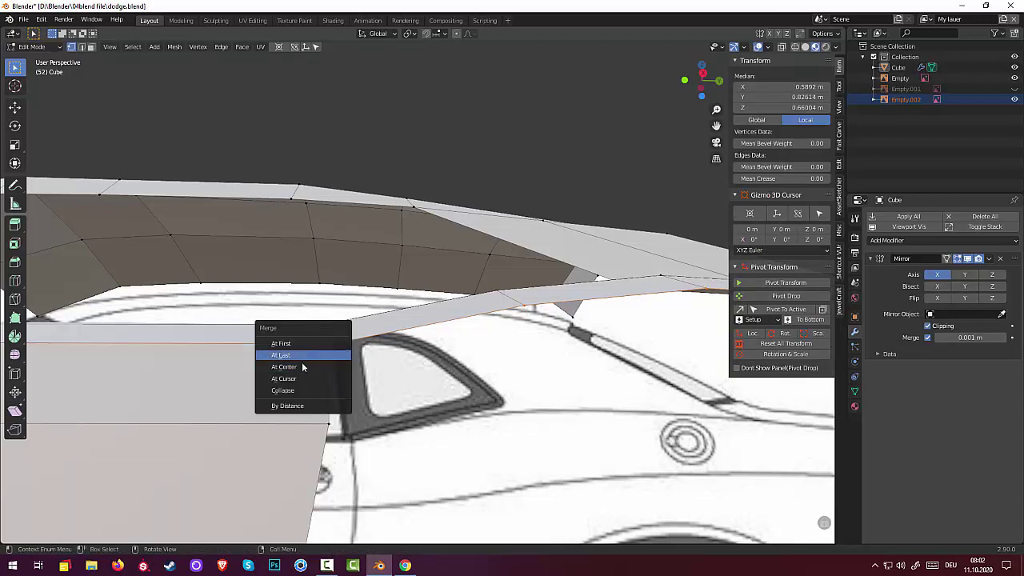
pyautogui.click(303, 368)
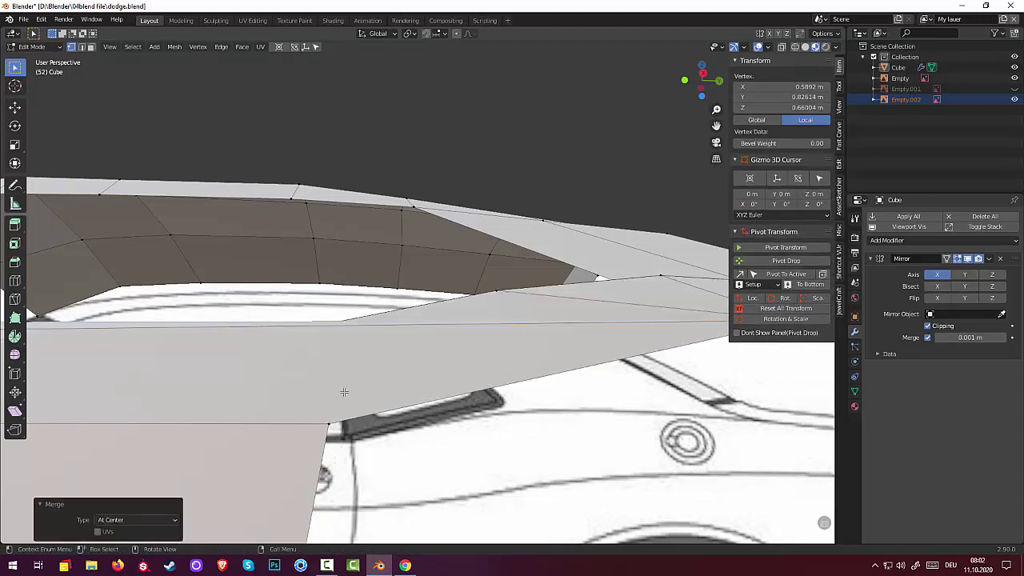
pyautogui.hotkey('ctrl', 'z')
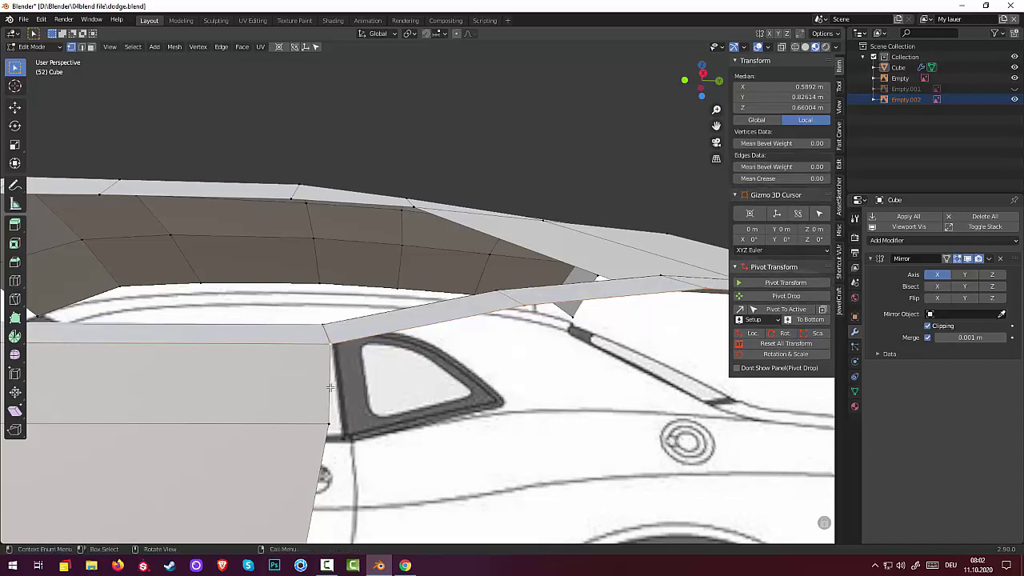
pyautogui.click(414, 371)
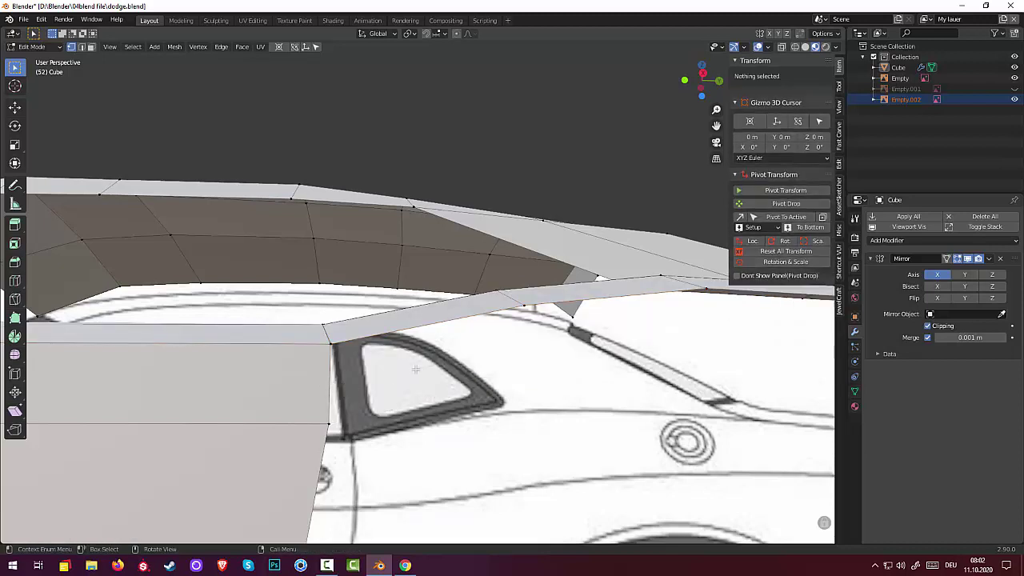
pyautogui.click(384, 369)
pyautogui.click(328, 345)
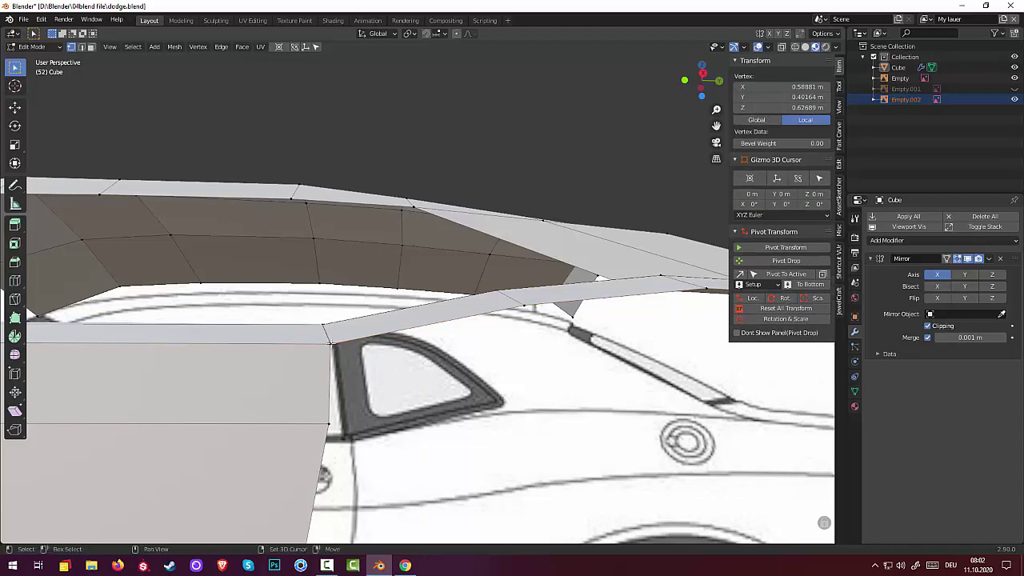
pyautogui.keyDown('shift'); pyautogui.click(329, 349); pyautogui.keyUp('shift')
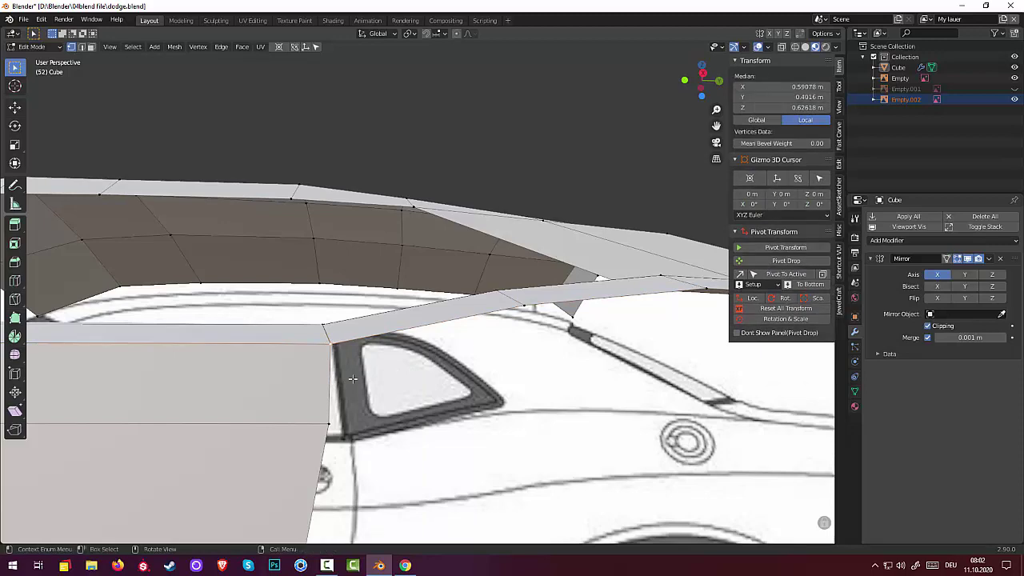
pyautogui.press('m')
pyautogui.click(333, 379)
pyautogui.click(421, 400)
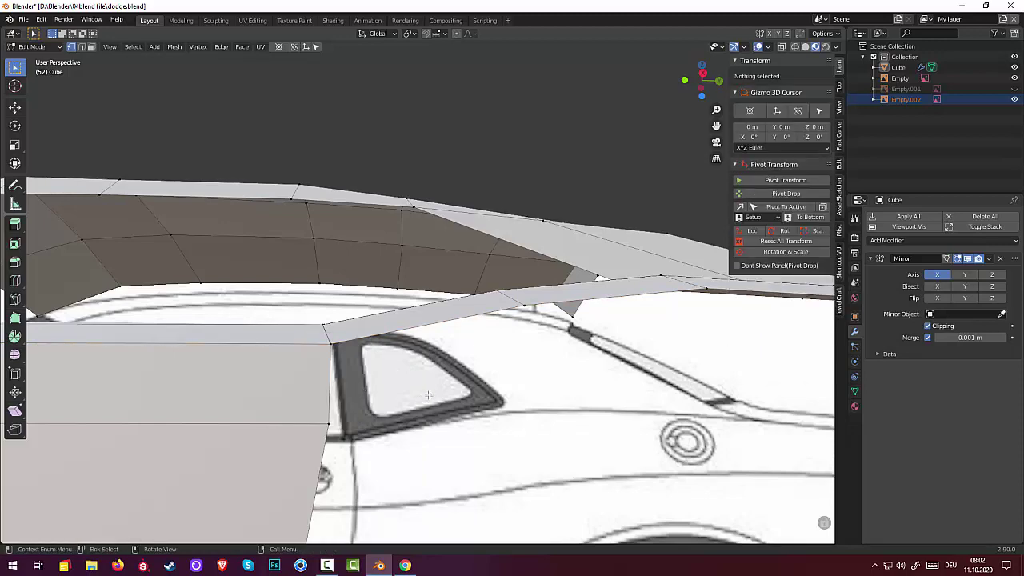
pyautogui.scroll(-2, 437, 393)
pyautogui.scroll(-2, 437, 392)
pyautogui.moveTo(436, 393)
pyautogui.mouseDown(button='middle')
pyautogui.moveTo(443, 475)
pyautogui.moveTo(439, 436)
pyautogui.mouseUp(button='middle')
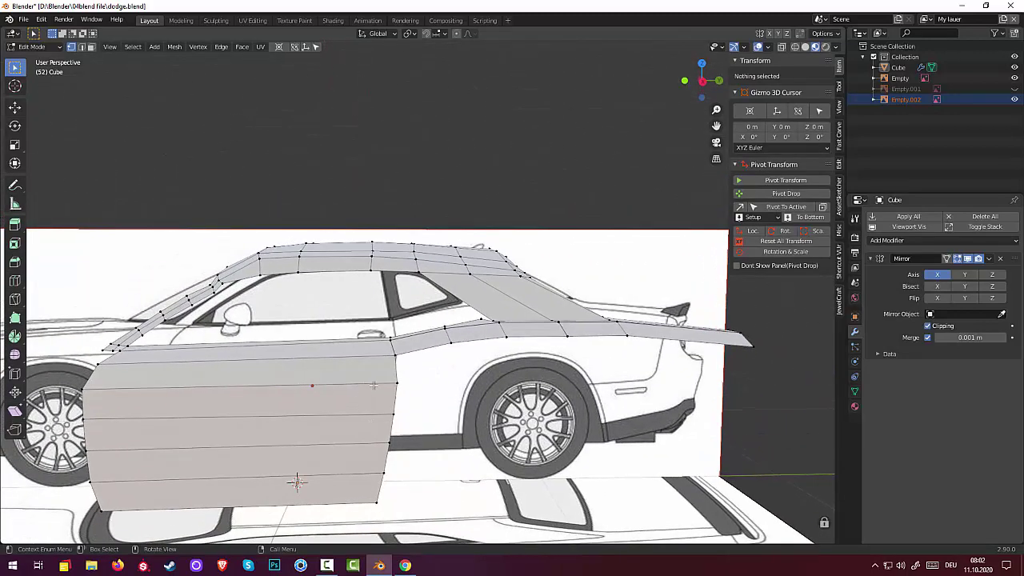
# In edge select mode, select the rear belt-line edges behind the door.
pyautogui.click(419, 349)
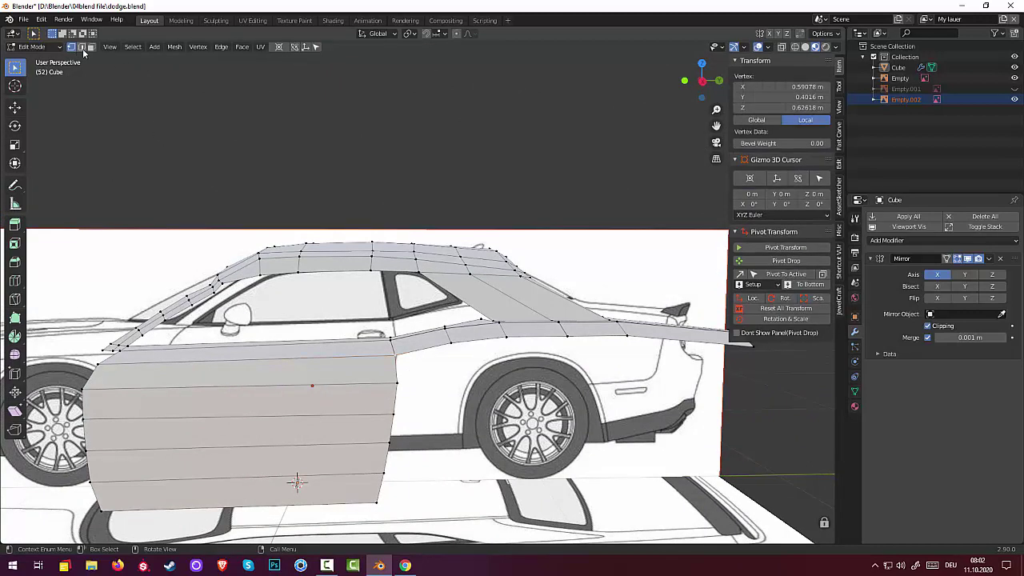
pyautogui.click(82, 47)
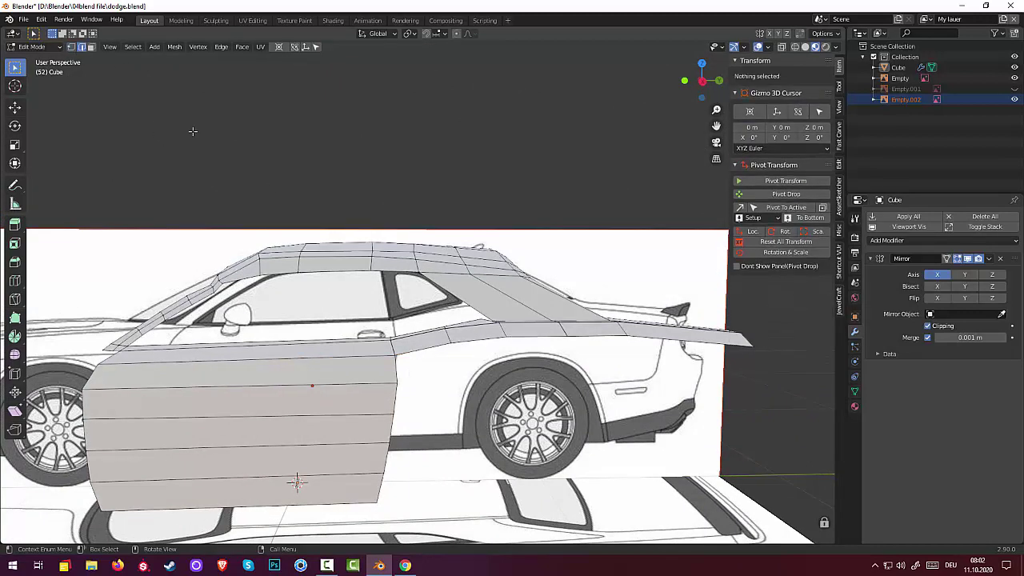
pyautogui.click(418, 349)
pyautogui.keyDown('shift'); pyautogui.click(483, 341); pyautogui.keyUp('shift')
pyautogui.keyDown('shift'); pyautogui.click(544, 338); pyautogui.keyUp('shift')
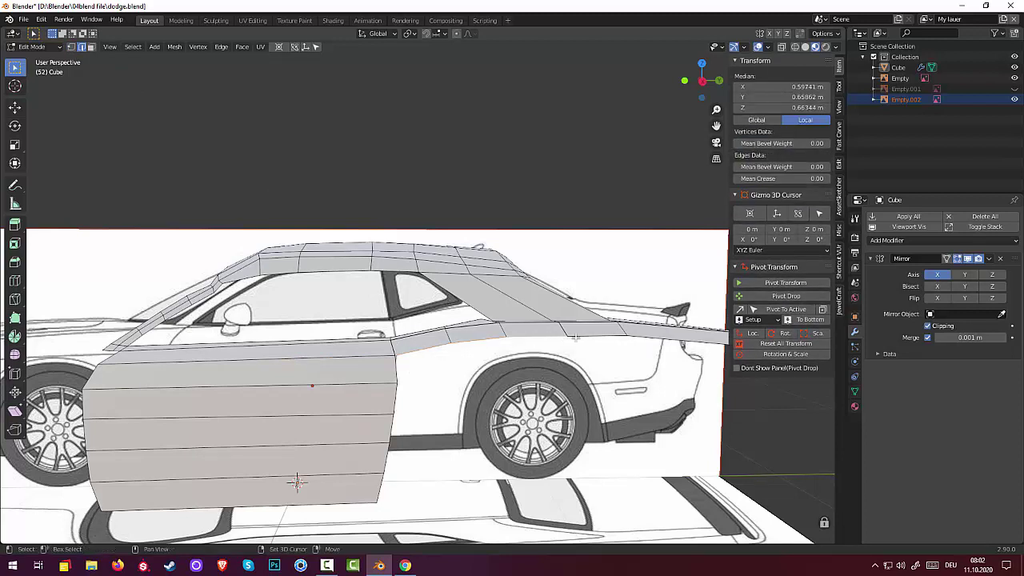
pyautogui.keyDown('shift'); pyautogui.click(656, 340); pyautogui.keyUp('shift')
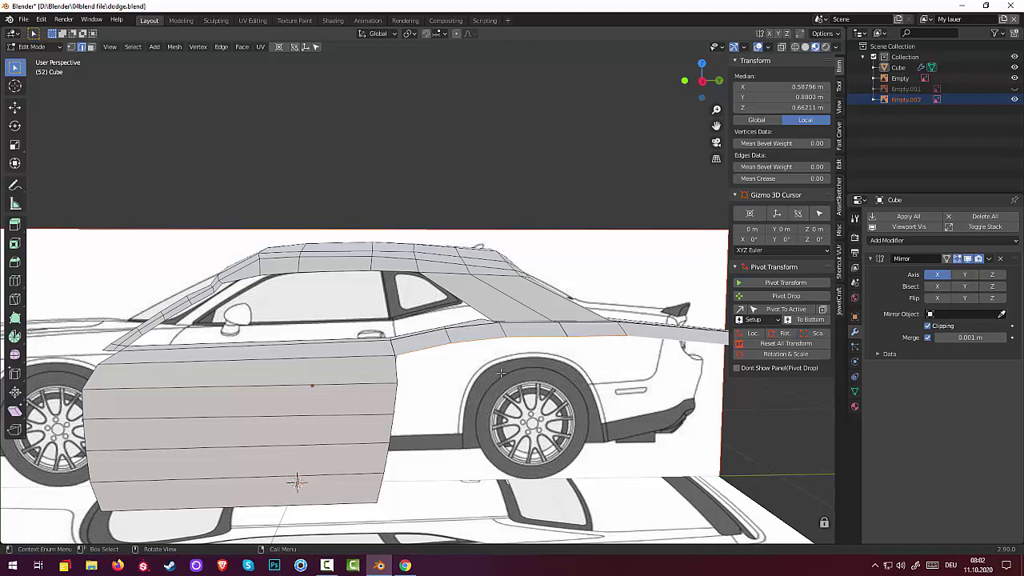
# Extrude the belt-line edges down about 0.083 m, then nudge the edge about 0.028 m along X.
pyautogui.press('e')
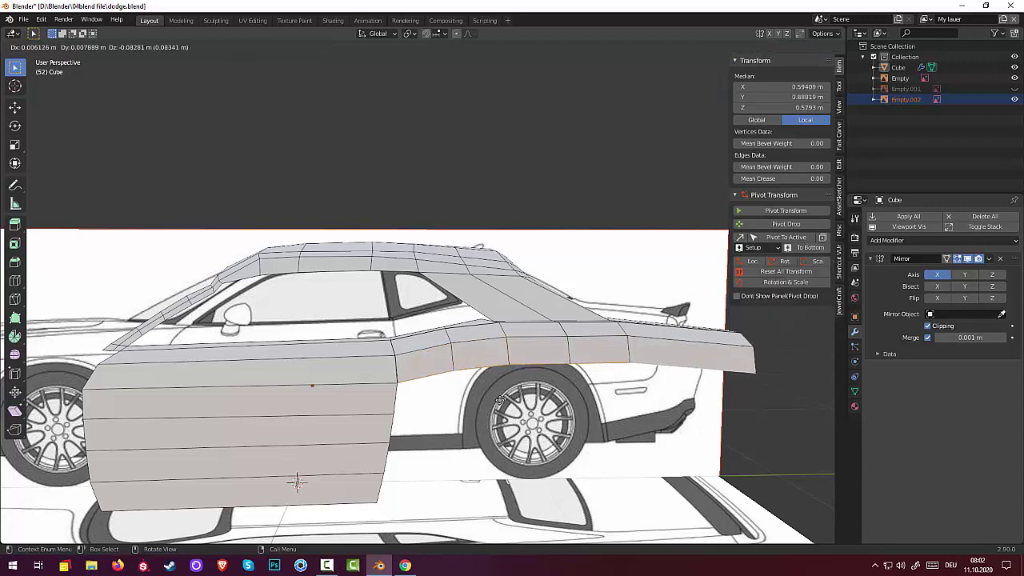
pyautogui.click(499, 400)
pyautogui.moveTo(500, 400); pyautogui.dragTo(555, 425, button='middle')
pyautogui.moveTo(607, 428); pyautogui.dragTo(599, 431, button='middle')
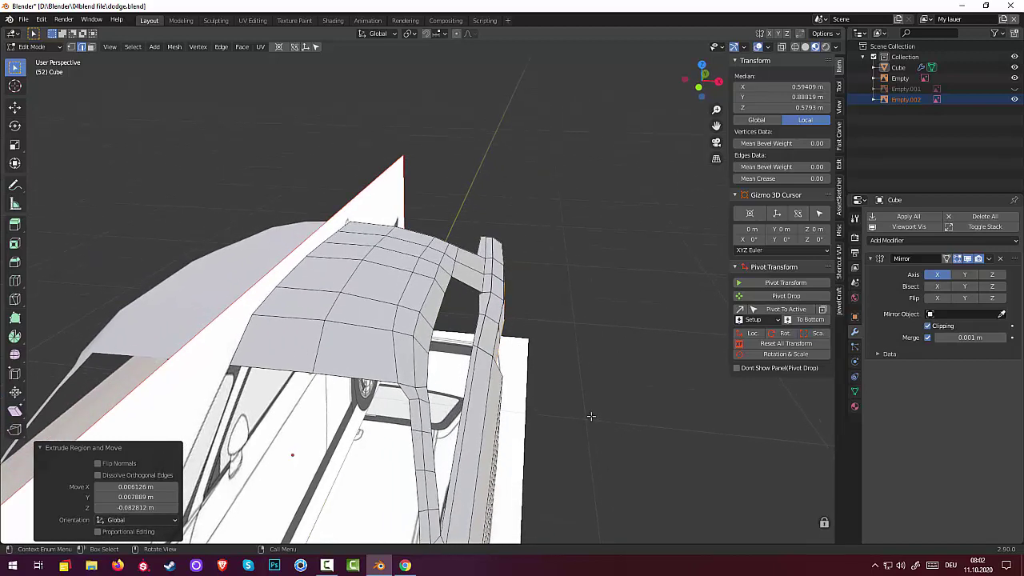
pyautogui.press('g')
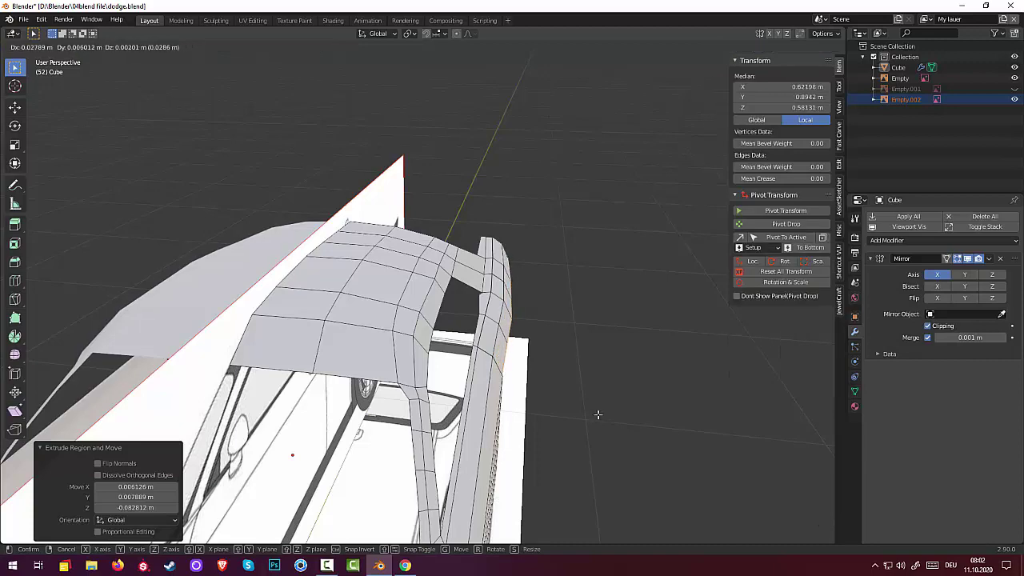
pyautogui.click(598, 415)
pyautogui.moveTo(658, 416)
pyautogui.mouseDown(button='middle')
pyautogui.moveTo(562, 352)
pyautogui.moveTo(483, 350)
pyautogui.moveTo(412, 530)
pyautogui.mouseUp(button='middle')
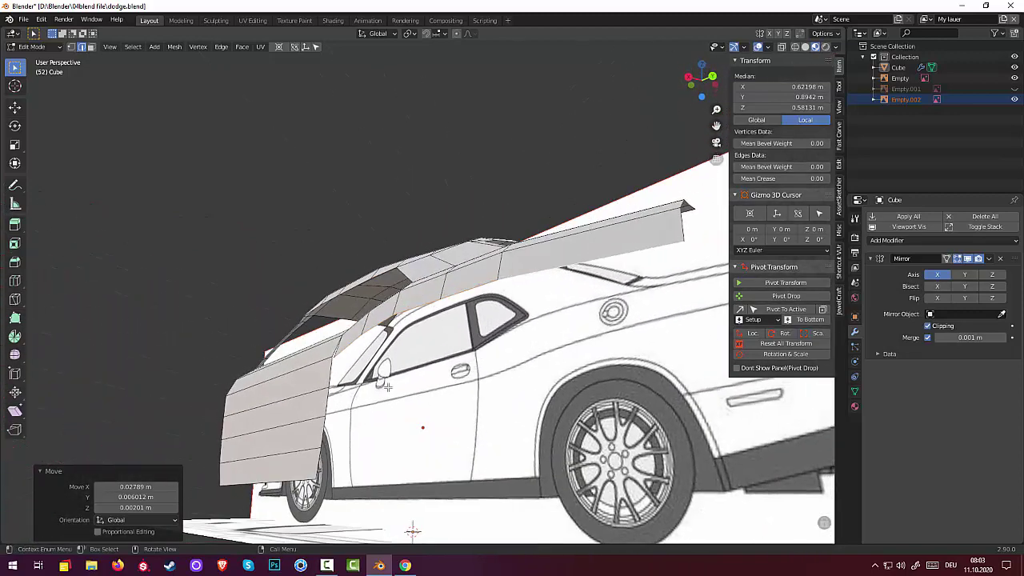
# Nudge the edges slightly, then merge the panel and door top rear corner vertices At First.
pyautogui.press('g')
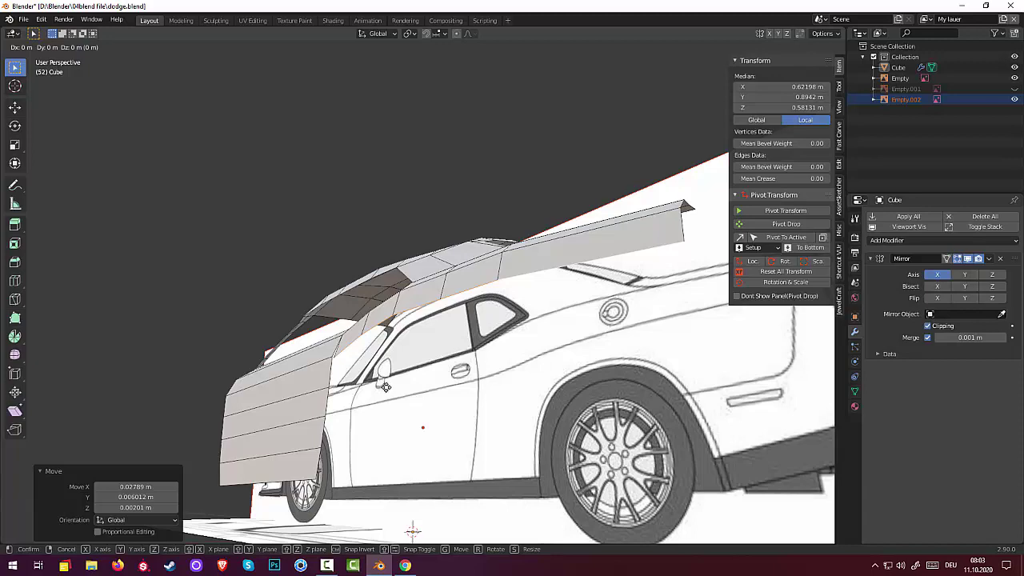
pyautogui.click(386, 387)
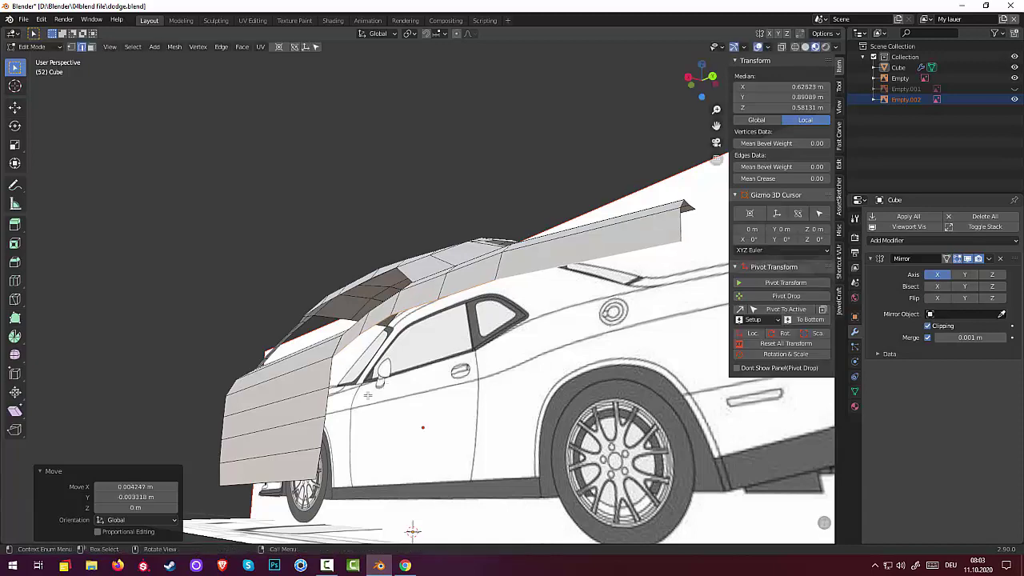
pyautogui.moveTo(368, 396); pyautogui.dragTo(399, 413, button='middle')
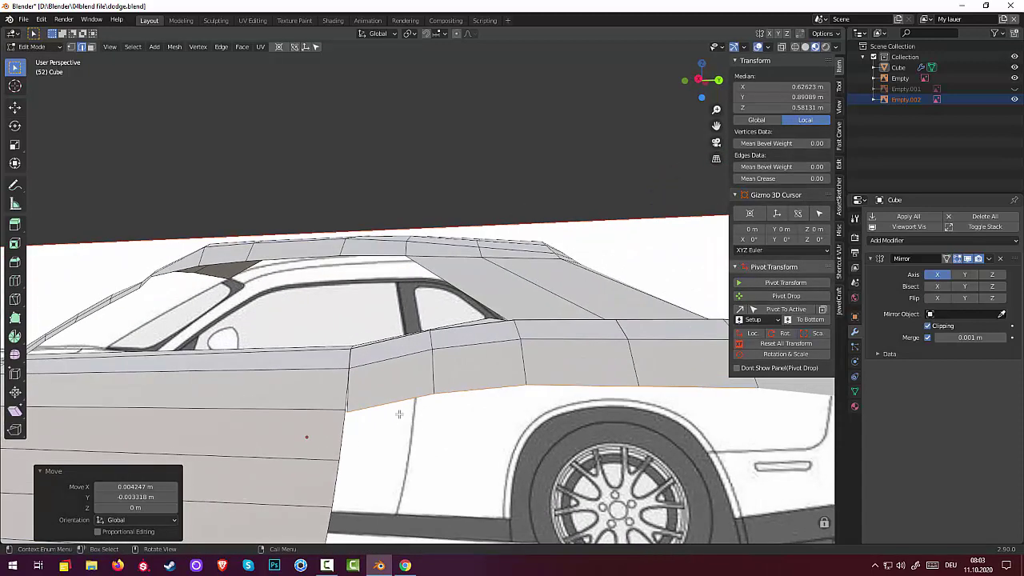
pyautogui.scroll(2, 398, 414)
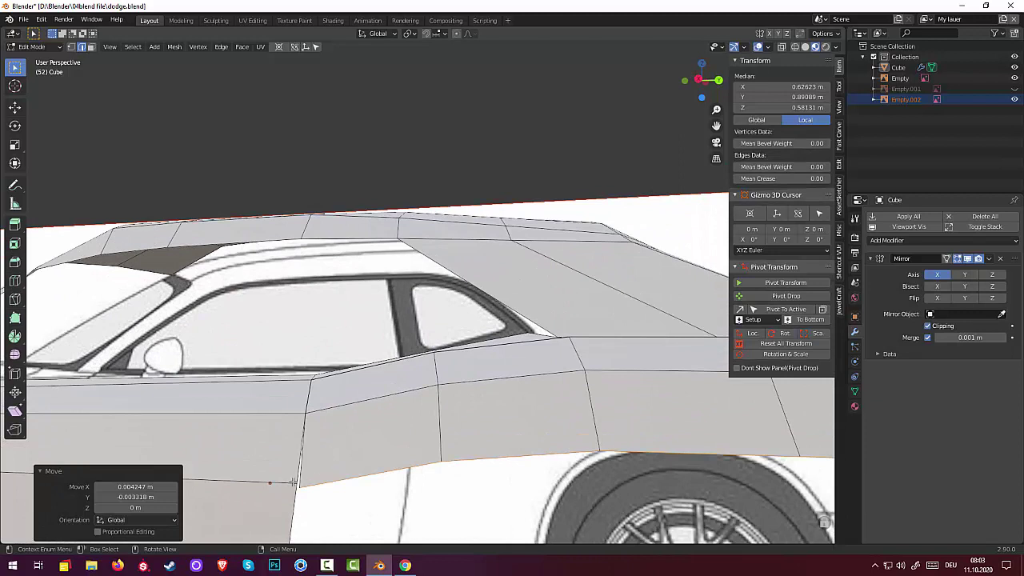
pyautogui.click(297, 488)
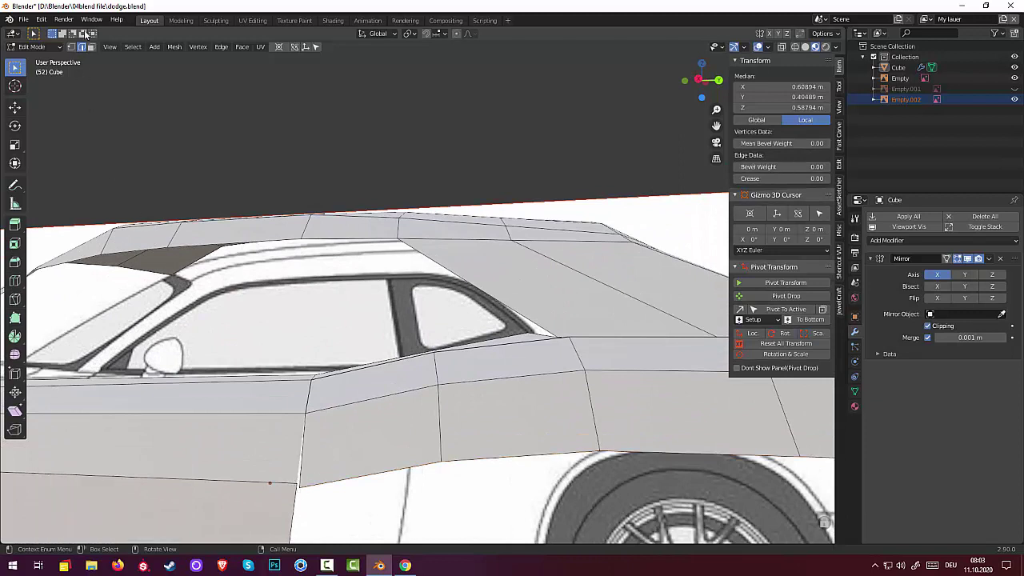
pyautogui.click(71, 46)
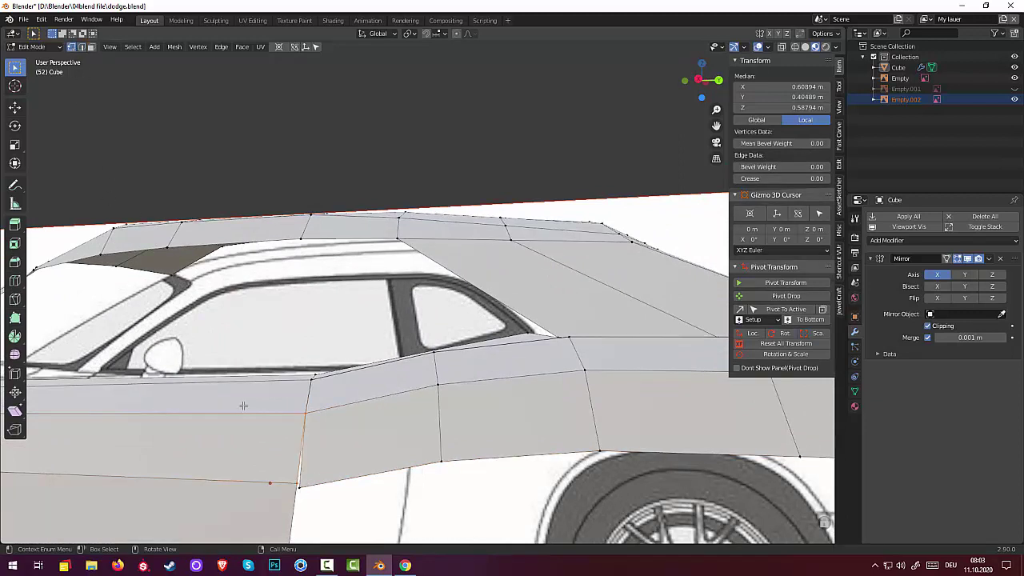
pyautogui.keyDown('shift'); pyautogui.click(298, 486); pyautogui.keyUp('shift')
pyautogui.press('m')
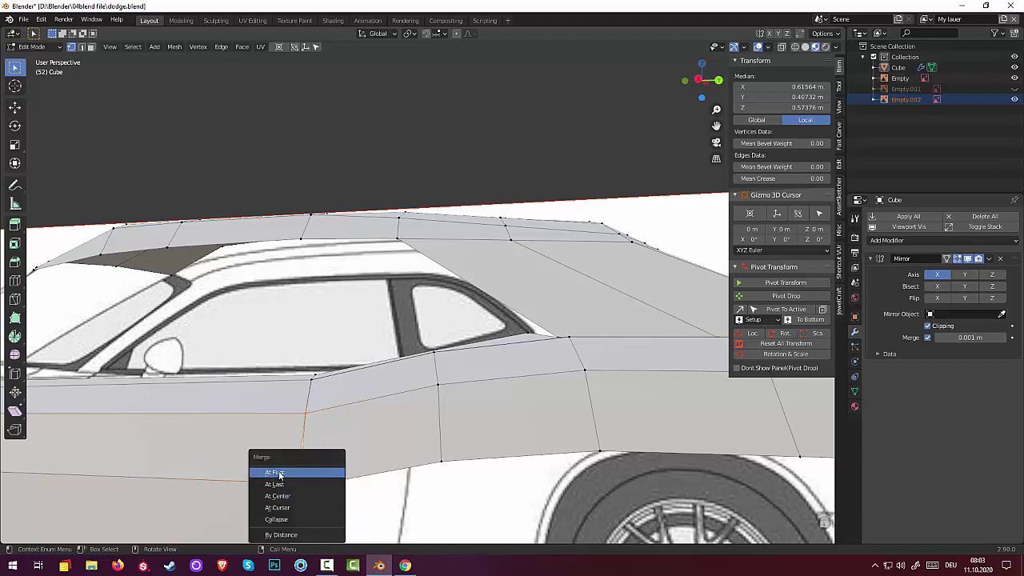
pyautogui.click(276, 473)
# Merge the quarter panel's lower front vertex onto the matching door corner vertex.
pyautogui.moveTo(286, 472); pyautogui.dragTo(290, 469, button='middle')
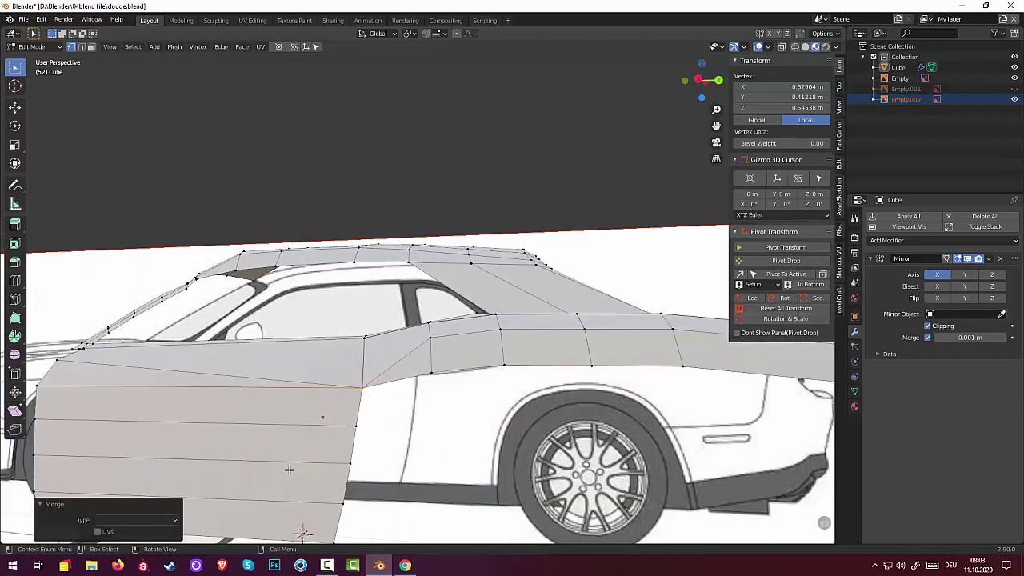
pyautogui.press('ctrl')
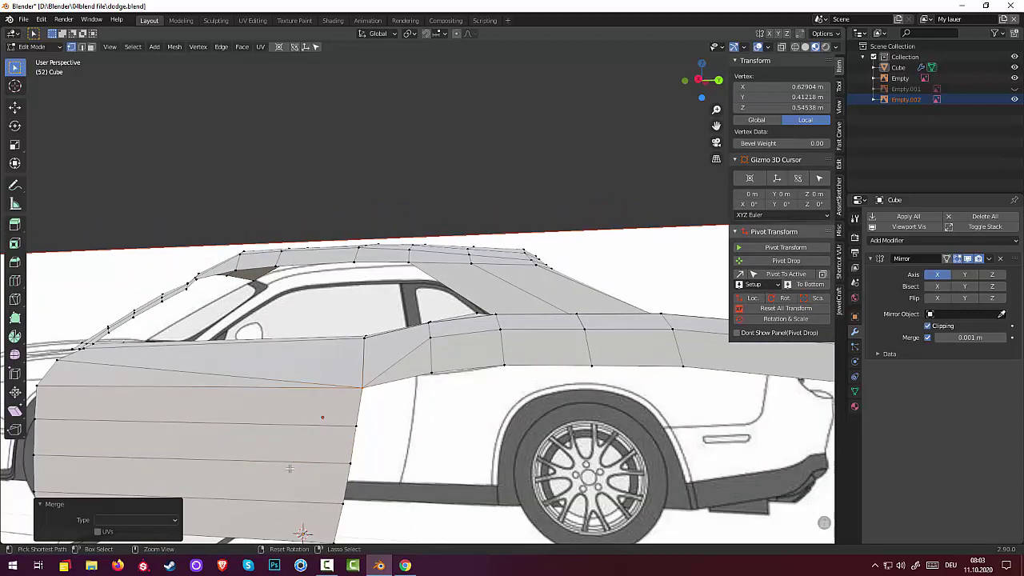
pyautogui.keyDown('ctrl'); pyautogui.click(290, 469); pyautogui.keyUp('ctrl')
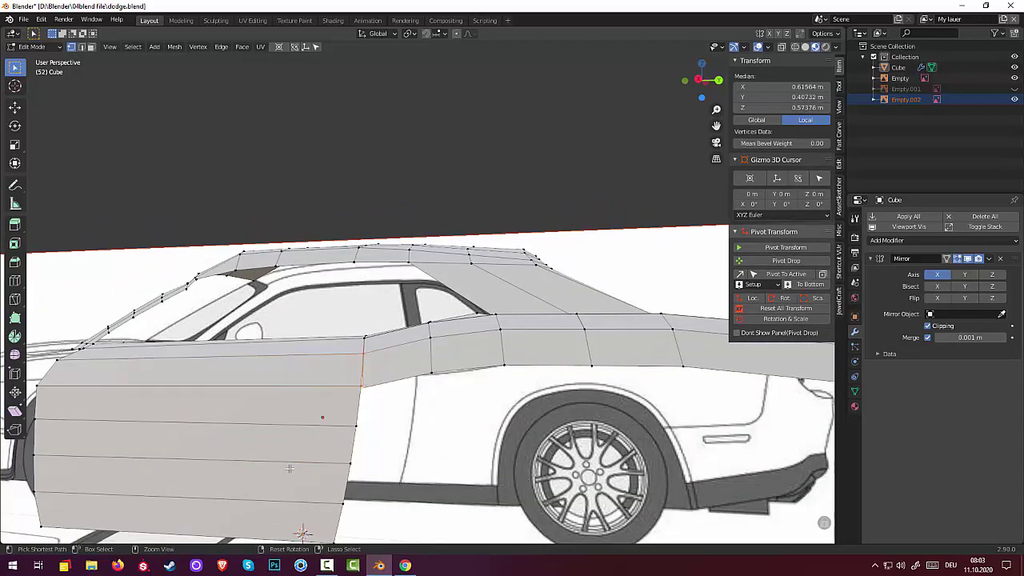
pyautogui.click(411, 441)
pyautogui.click(360, 386)
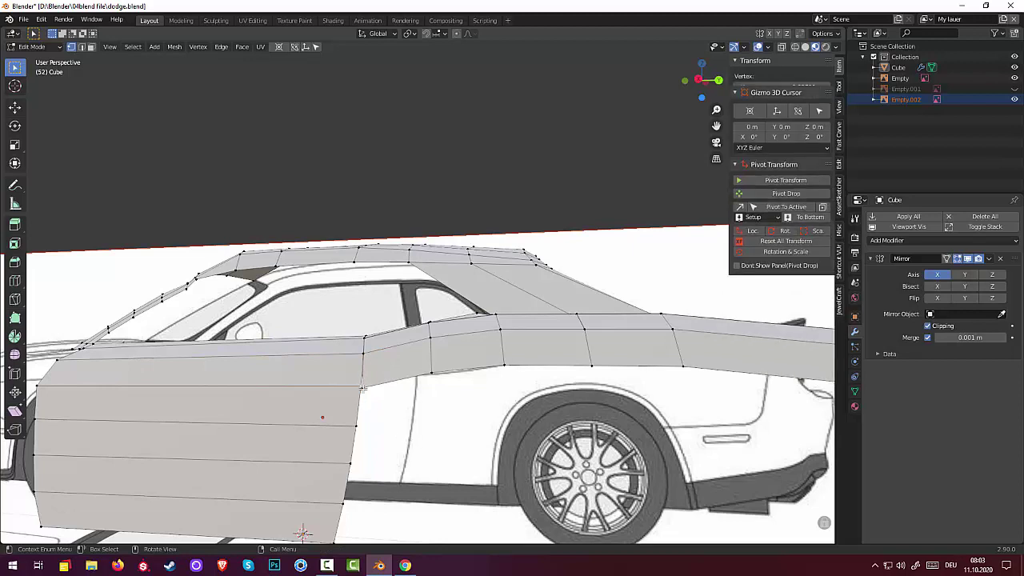
pyautogui.keyDown('shift'); pyautogui.click(362, 383); pyautogui.keyUp('shift')
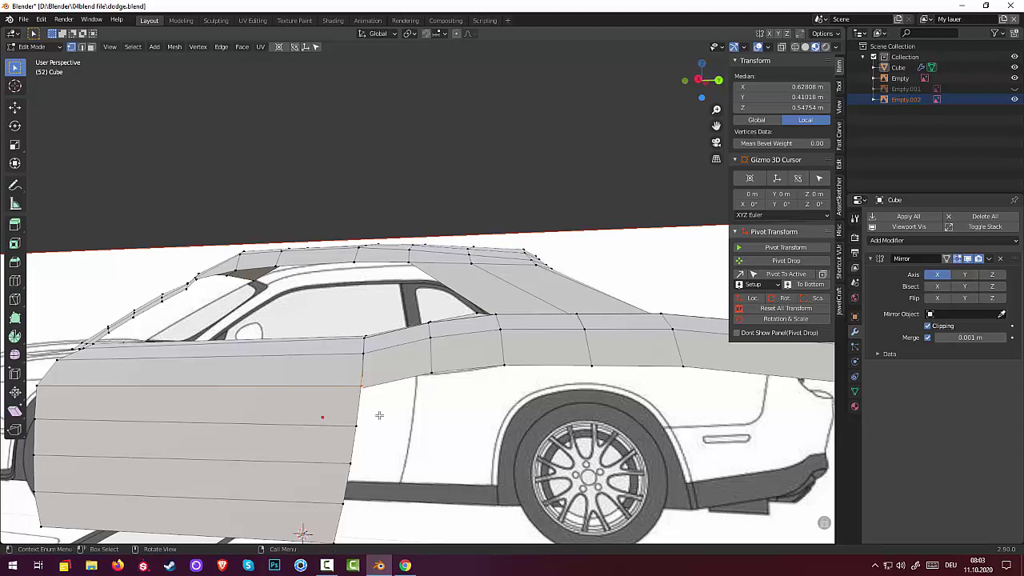
pyautogui.press('m')
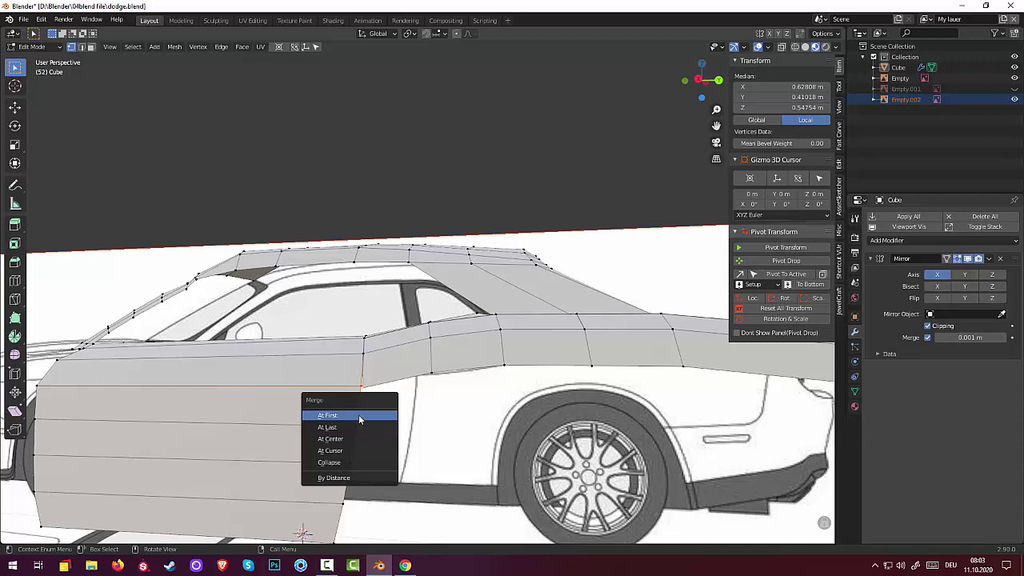
pyautogui.click(359, 419)
pyautogui.scroll(-2, 404, 432)
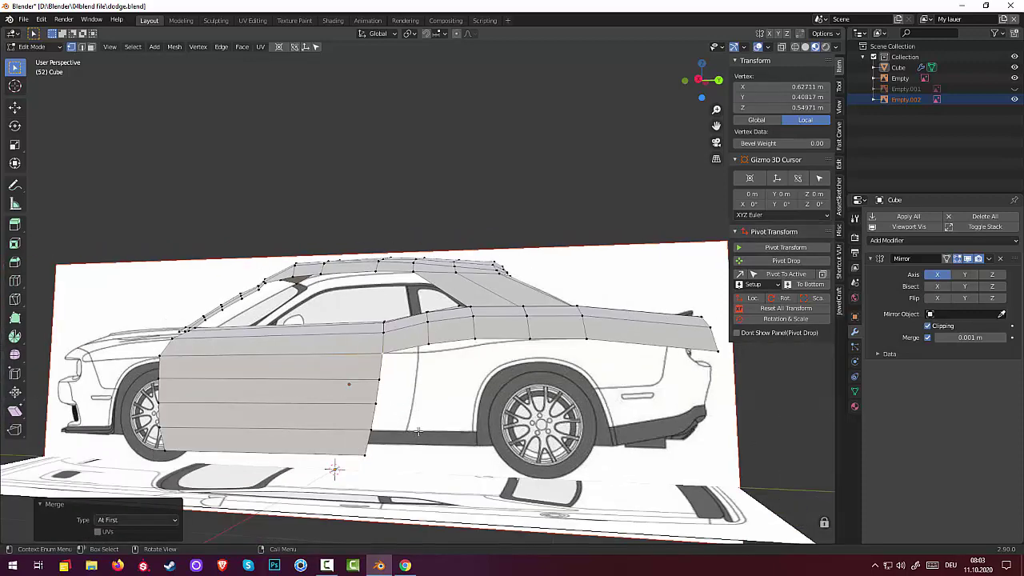
pyautogui.moveTo(418, 432); pyautogui.dragTo(423, 432, button='middle')
# In side orthographic view, move rear quarter vertices onto the shoulder line, then switch to wireframe shading.
pyautogui.press('KP_3')
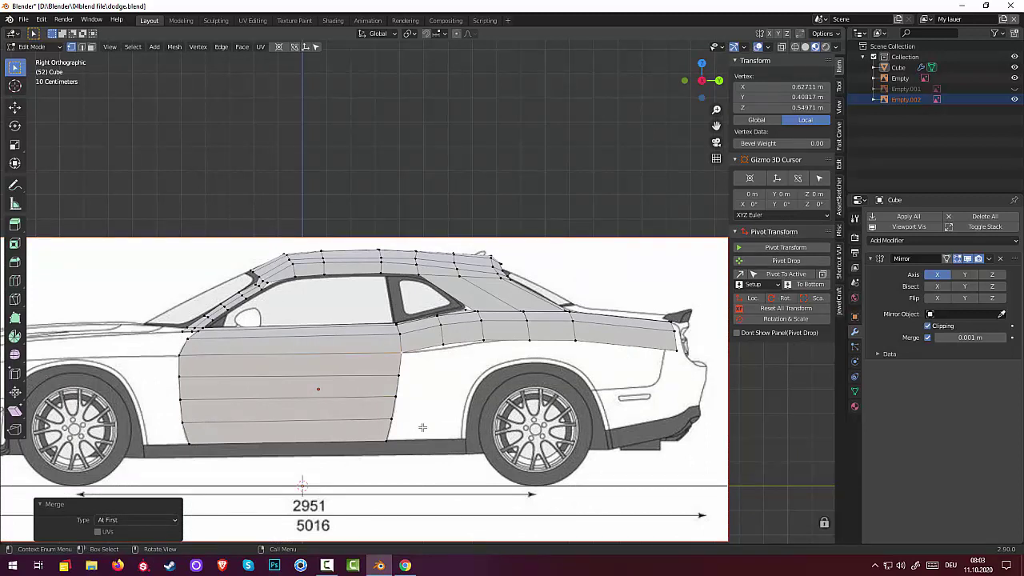
pyautogui.click(442, 342)
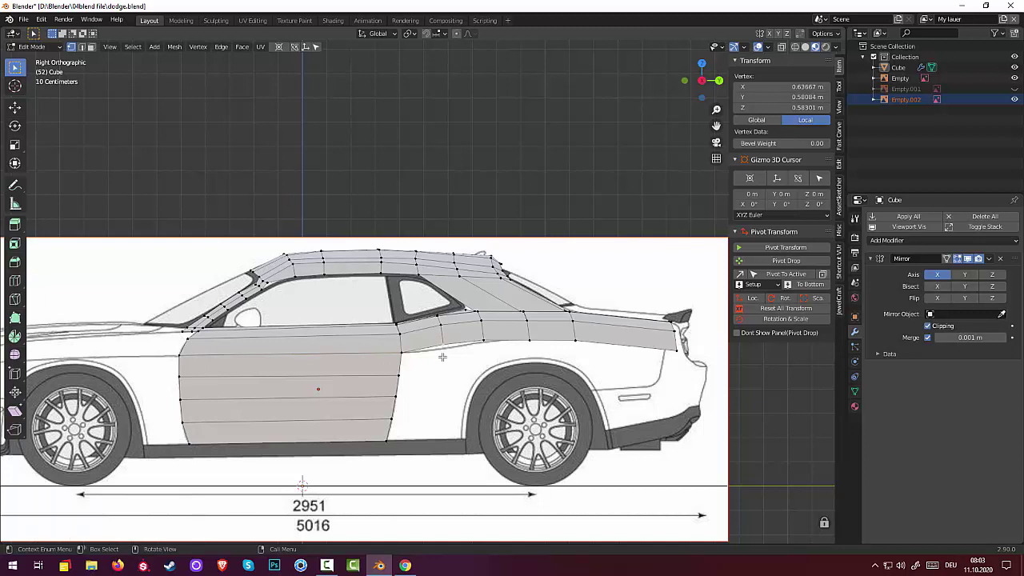
pyautogui.press('g')
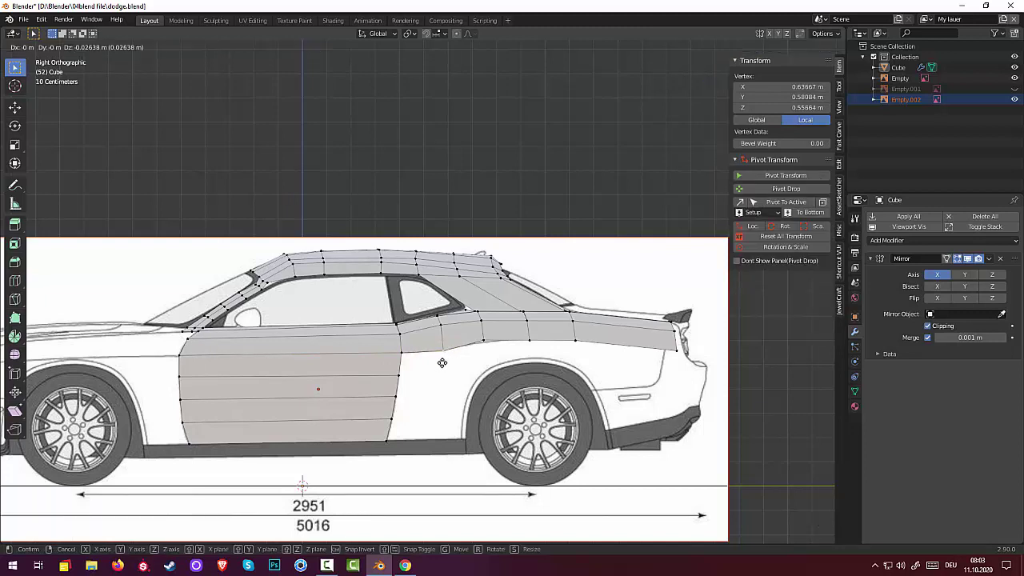
pyautogui.click(455, 355)
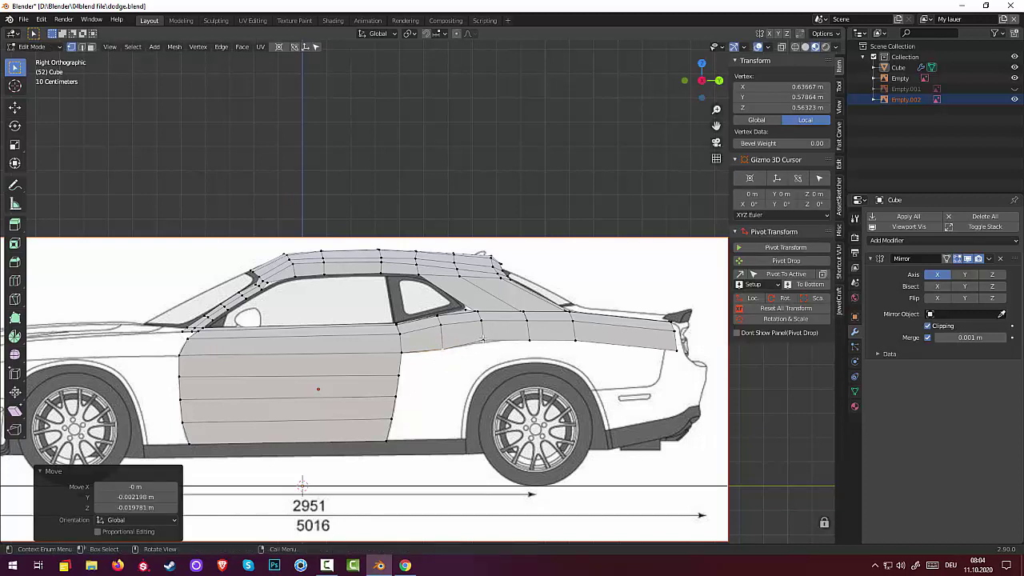
pyautogui.click(482, 341)
pyautogui.press('g')
pyautogui.click(479, 350)
pyautogui.click(533, 341)
pyautogui.press('g')
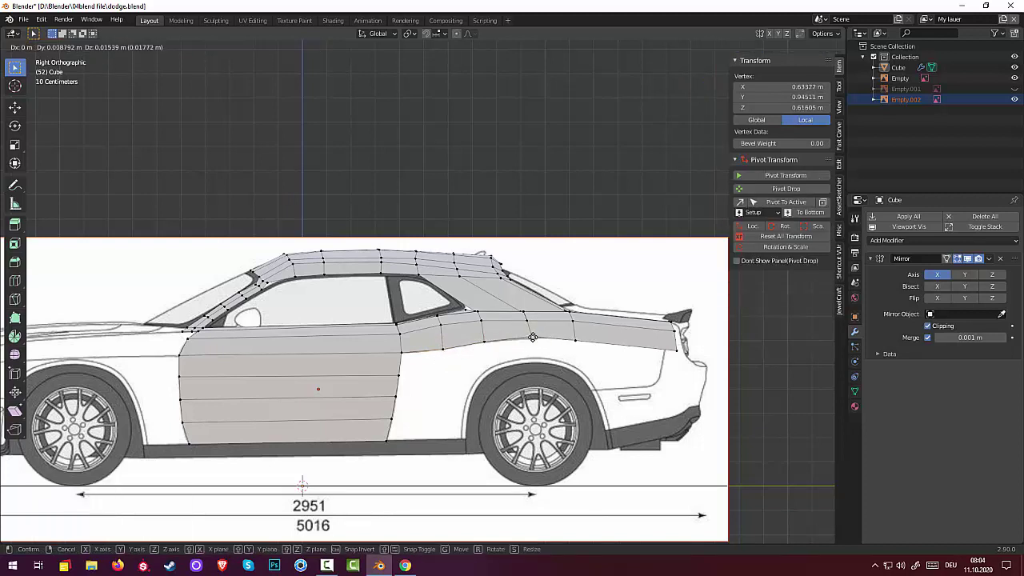
pyautogui.click(534, 340)
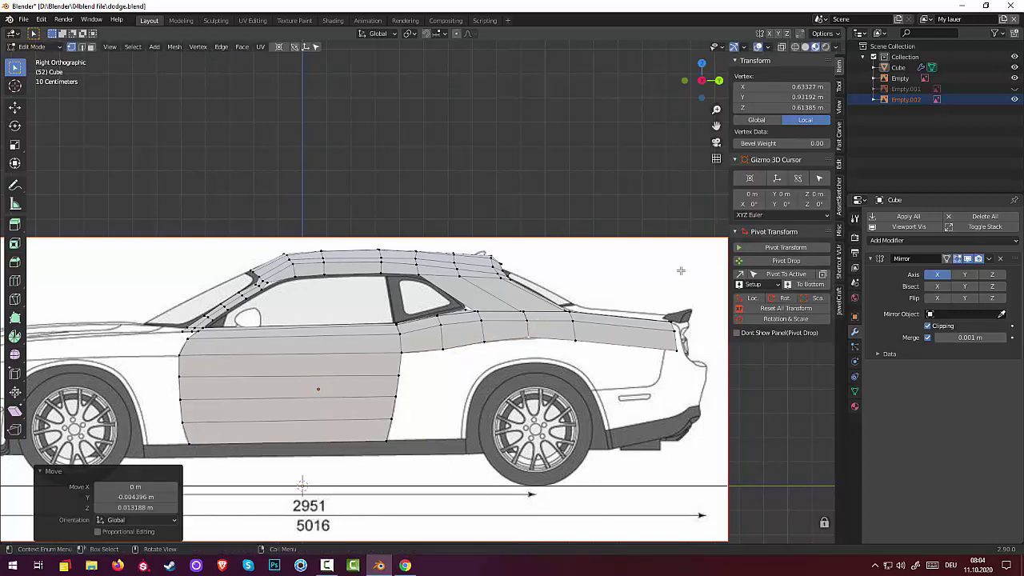
pyautogui.click(781, 47)
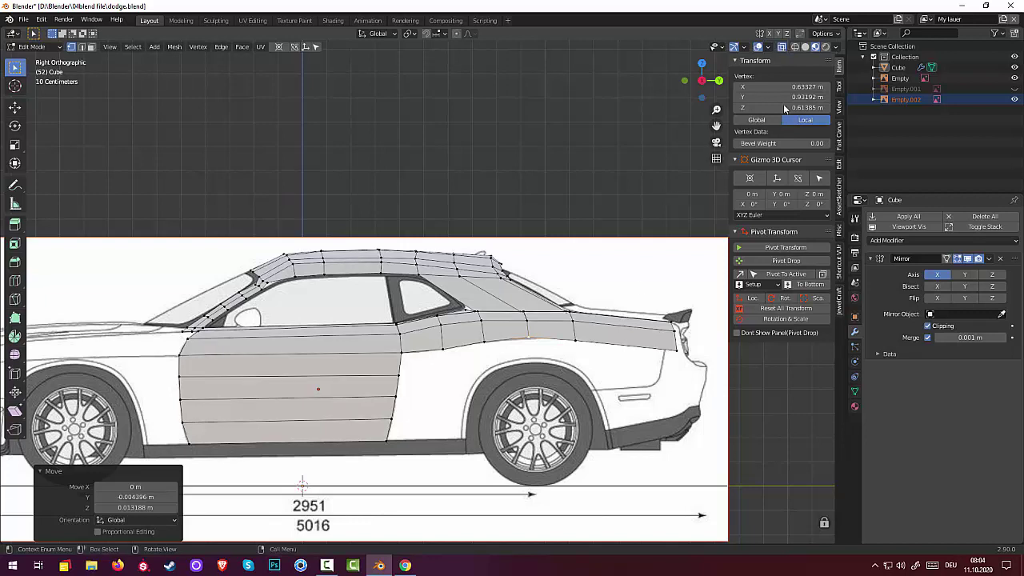
pyautogui.click(795, 48)
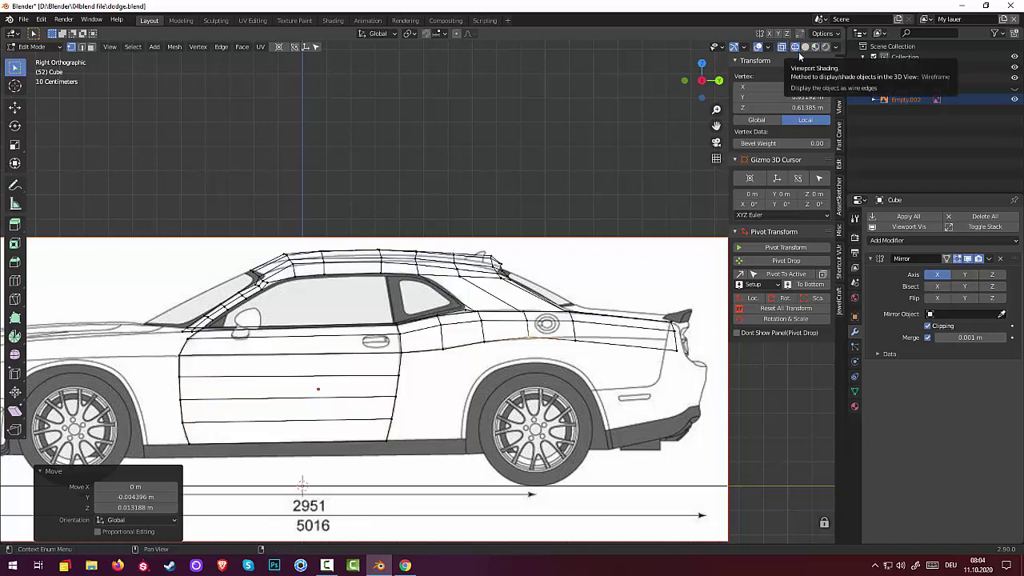
# Adjust the rear quarter edge and a panel vertex to match the reference.
pyautogui.moveTo(576, 341); pyautogui.dragTo(587, 359)
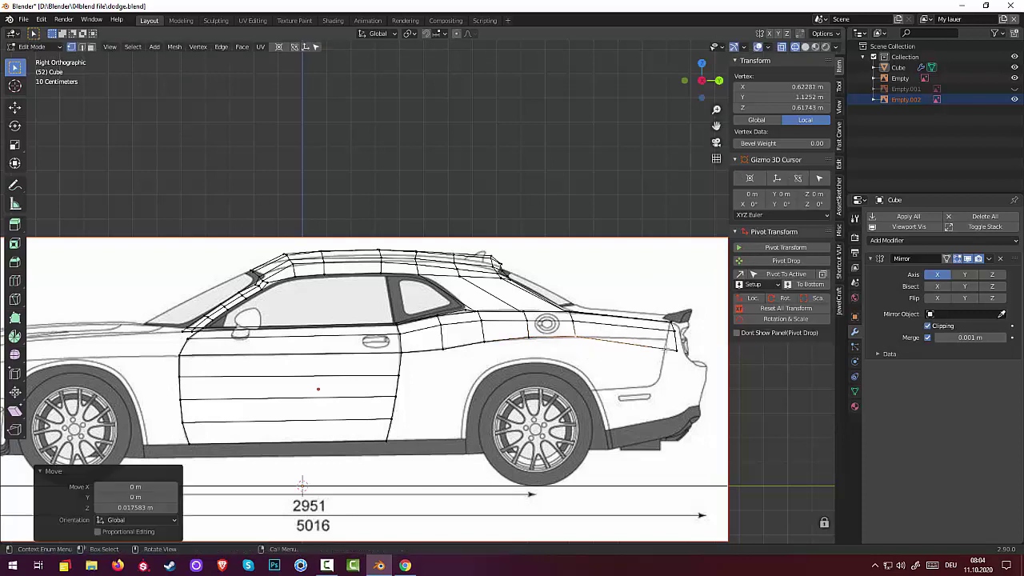
pyautogui.moveTo(674, 334)
pyautogui.mouseDown()
pyautogui.moveTo(674, 347)
pyautogui.moveTo(666, 342)
pyautogui.mouseUp()
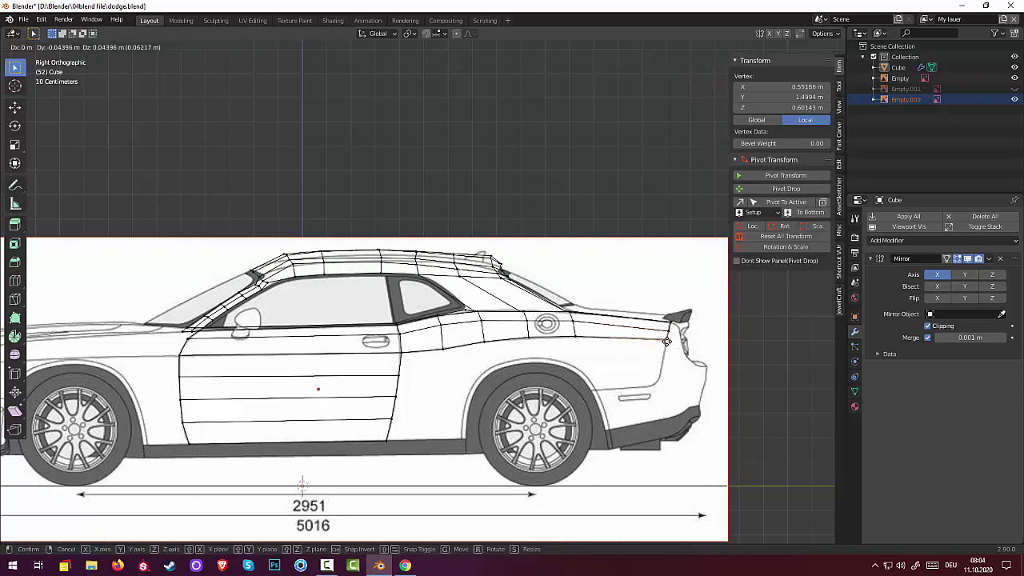
pyautogui.click(667, 342)
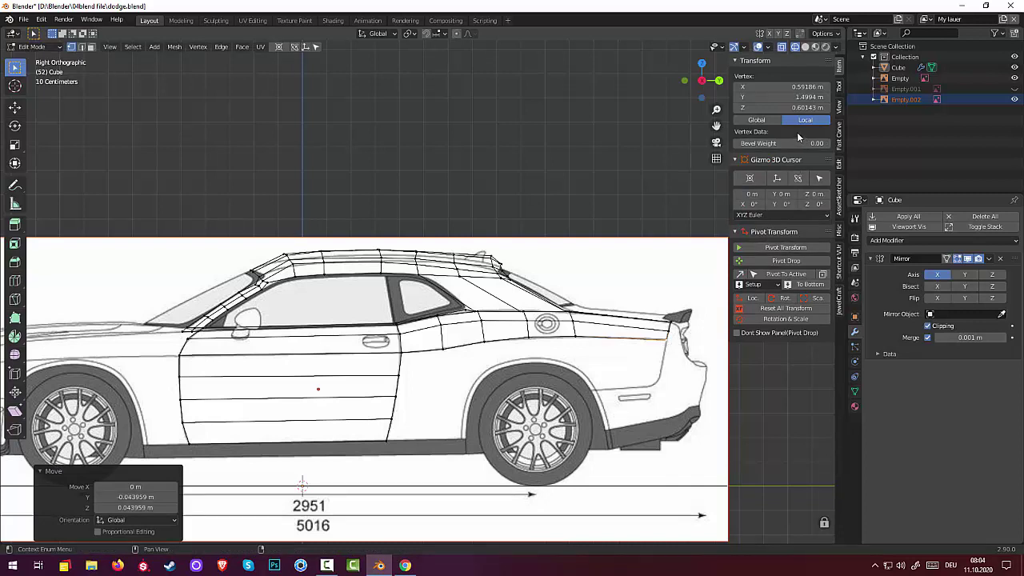
pyautogui.click(781, 47)
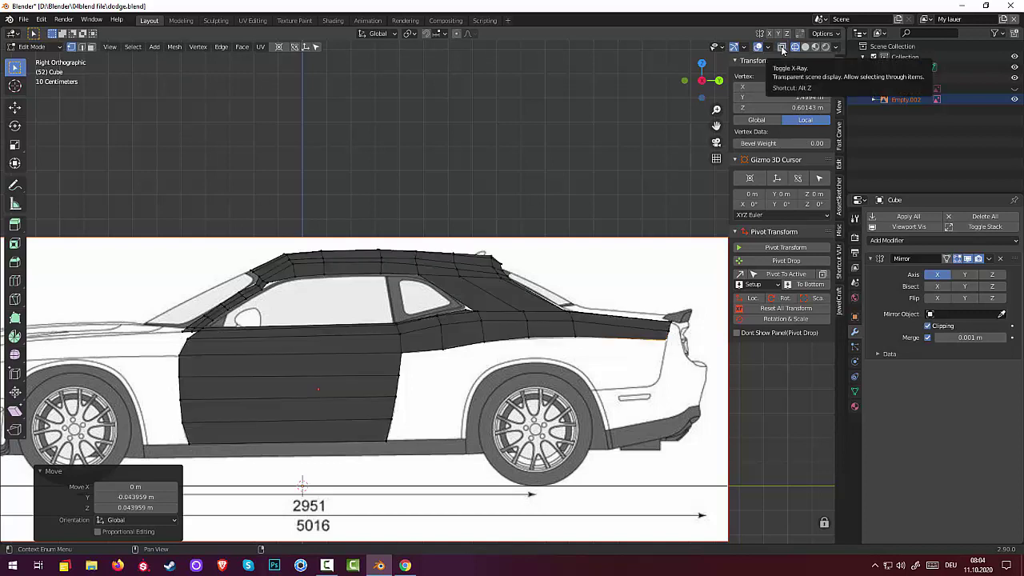
pyautogui.click(781, 48)
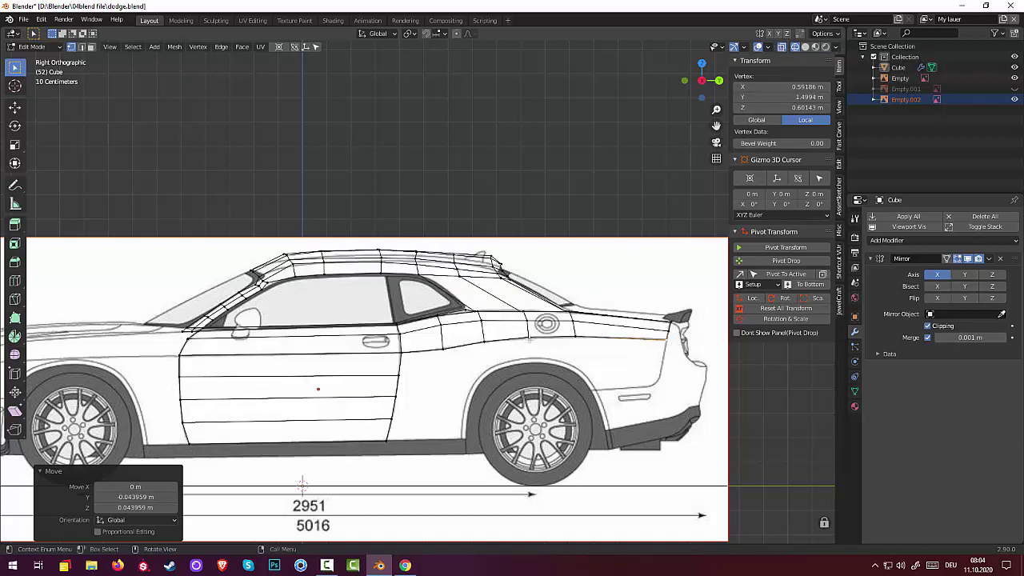
pyautogui.click(529, 338)
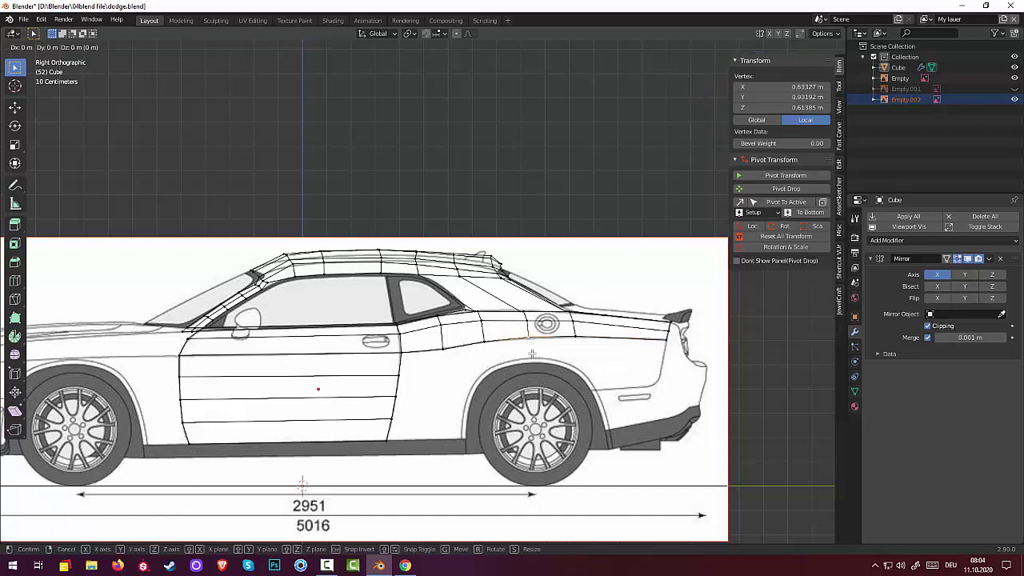
pyautogui.press('g')
pyautogui.click(531, 354)
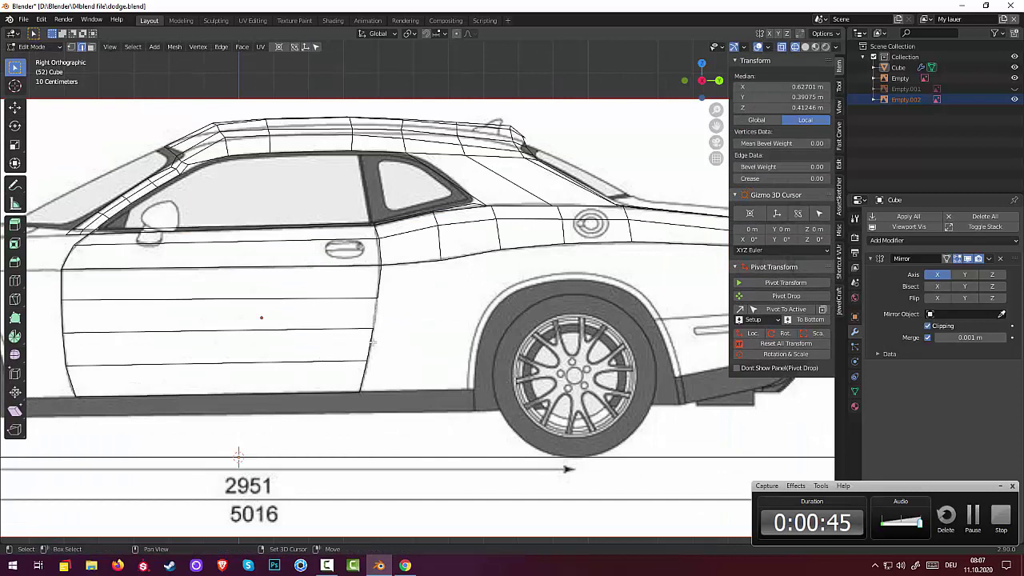
# Extend the door's rear edge toward the wheel arch and place the top corner on its edge.
pyautogui.keyDown('alt'); pyautogui.click(372, 342); pyautogui.keyUp('alt')
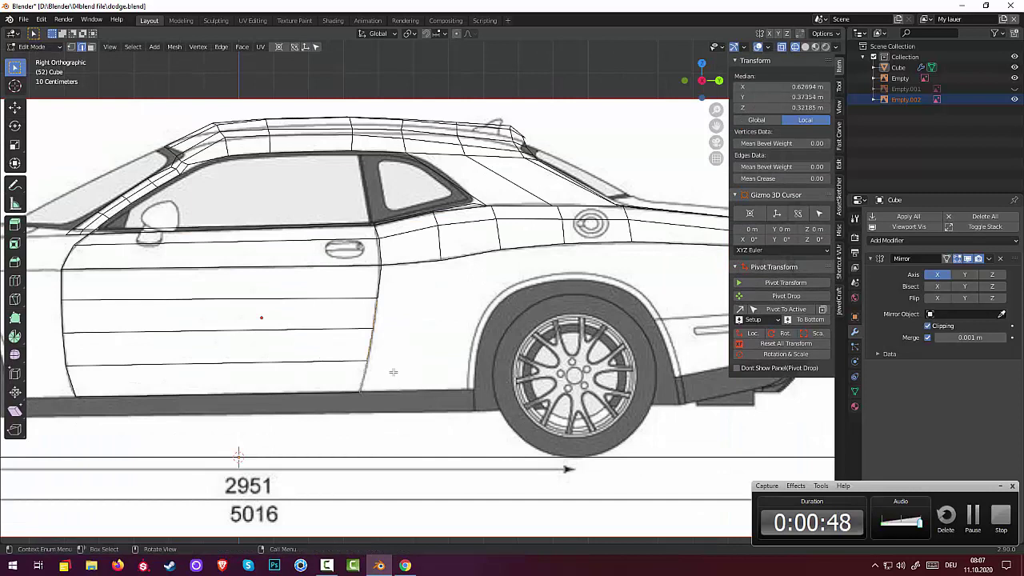
pyautogui.press('g')
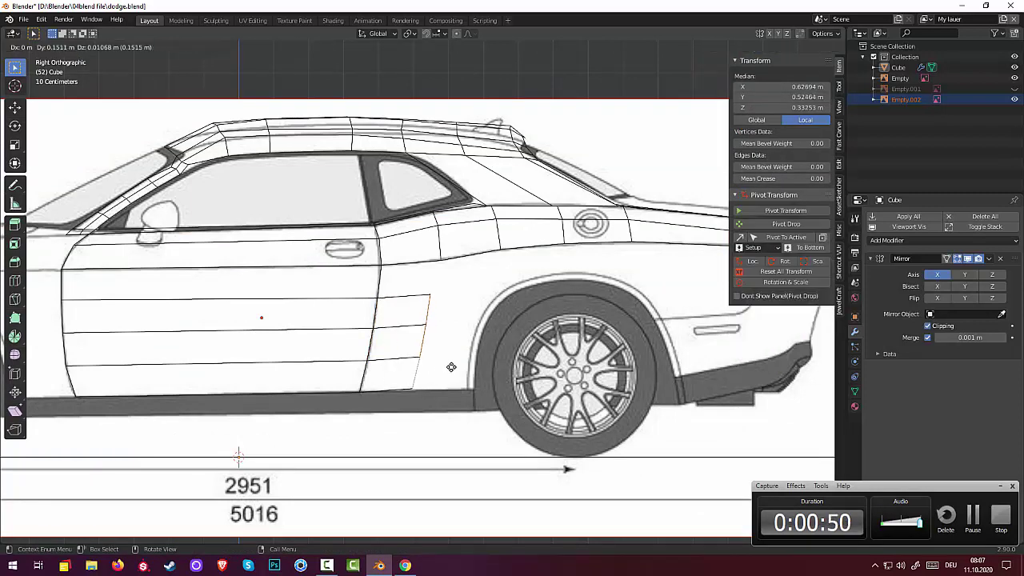
pyautogui.click(492, 369)
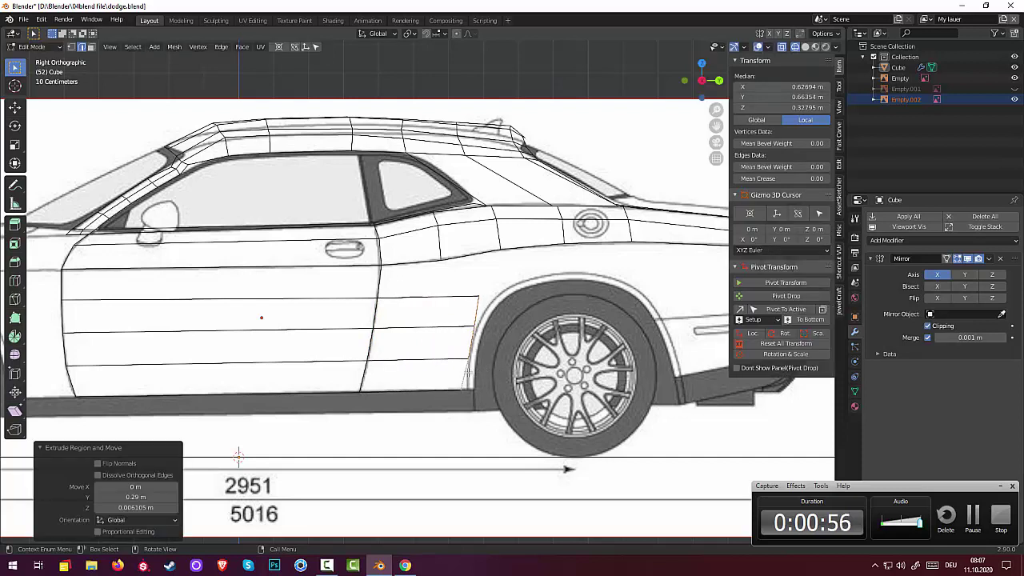
pyautogui.click(70, 47)
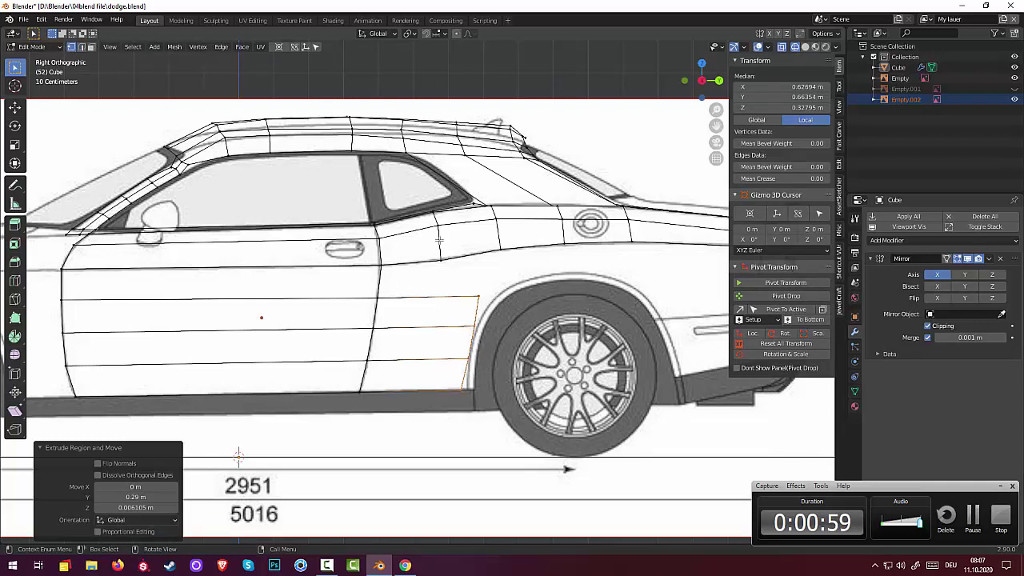
pyautogui.click(478, 296)
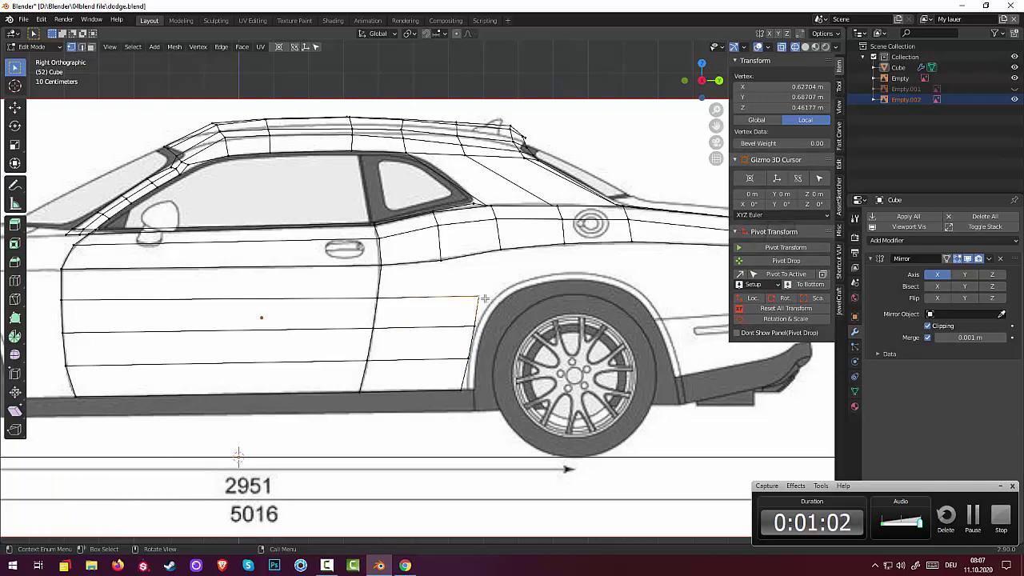
pyautogui.press('g')
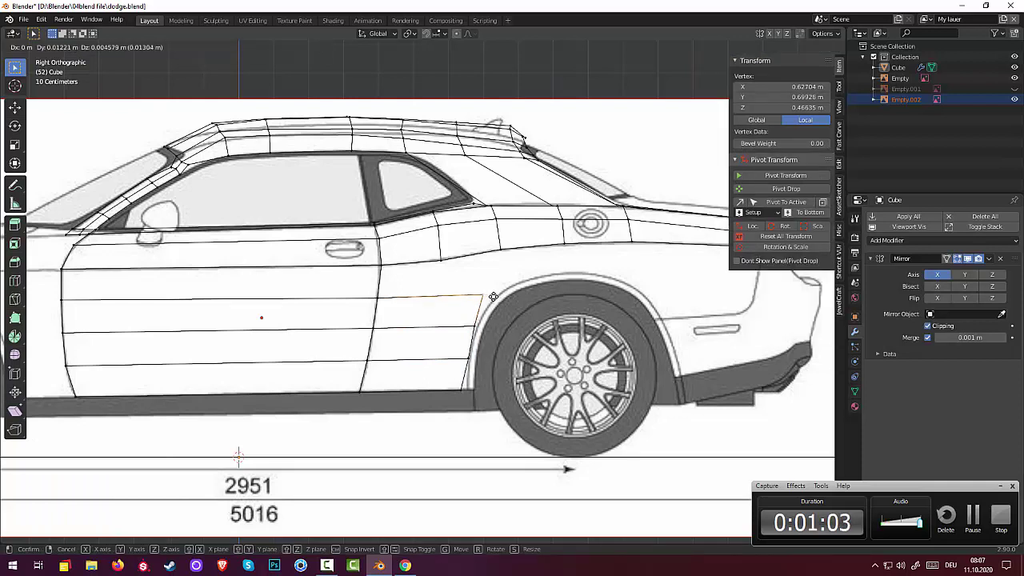
pyautogui.click(500, 299)
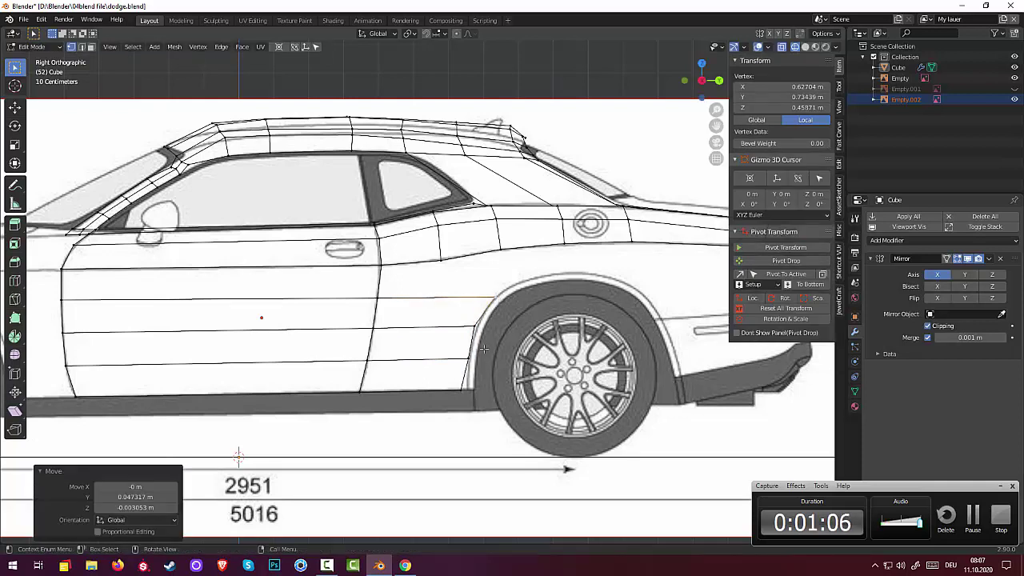
# Fit the remaining panel vertices to the arch curve, then select the panel's bottom edge.
pyautogui.click(463, 392)
pyautogui.press('g')
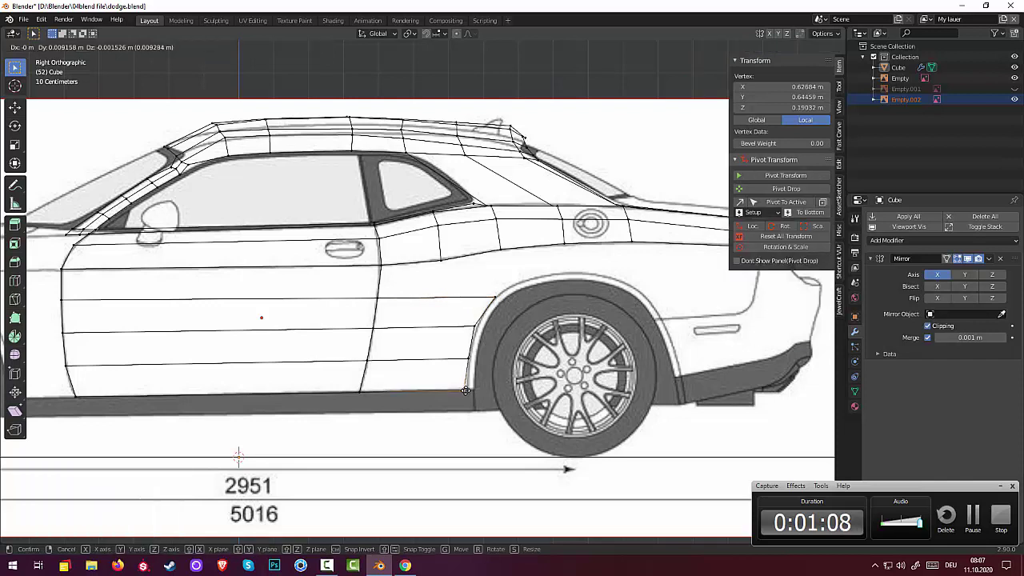
pyautogui.click(468, 385)
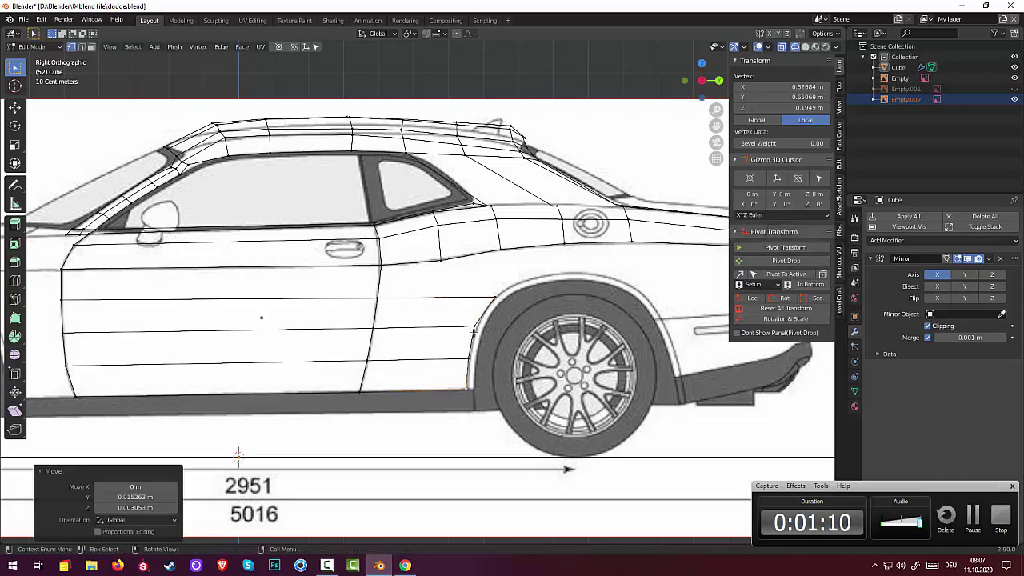
pyautogui.click(476, 328)
pyautogui.press('g')
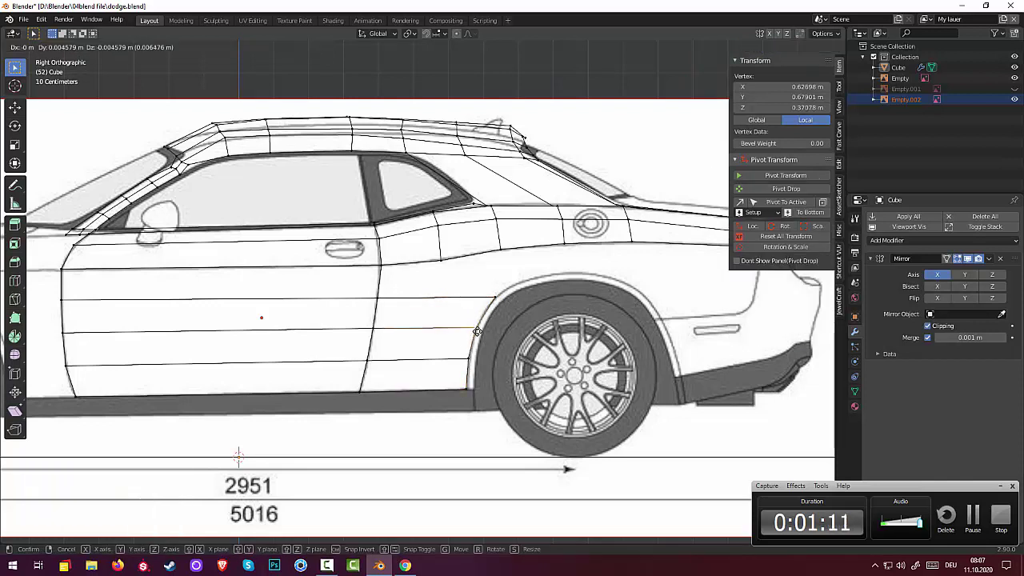
pyautogui.click(476, 331)
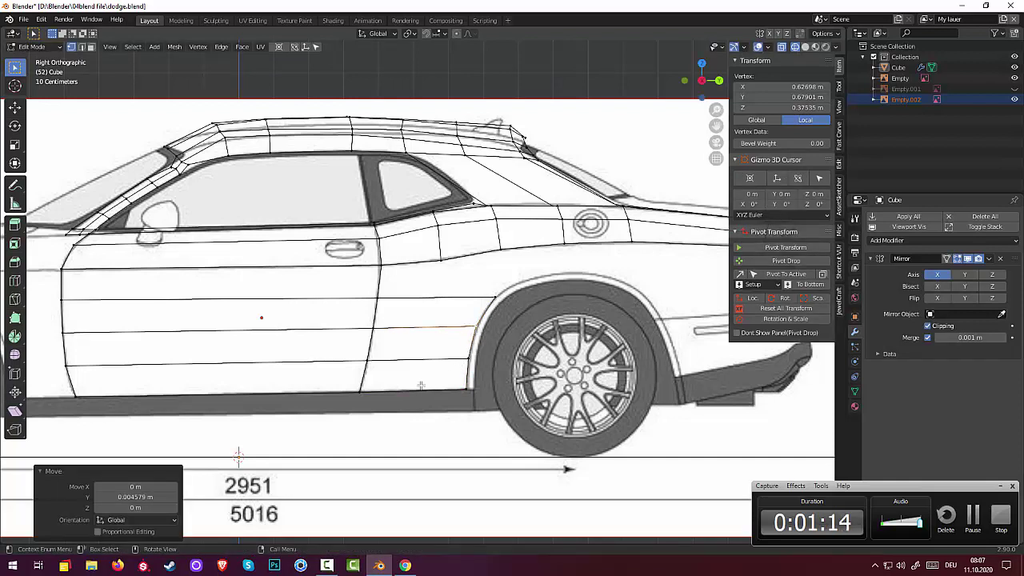
pyautogui.hotkey('alt', 'a')
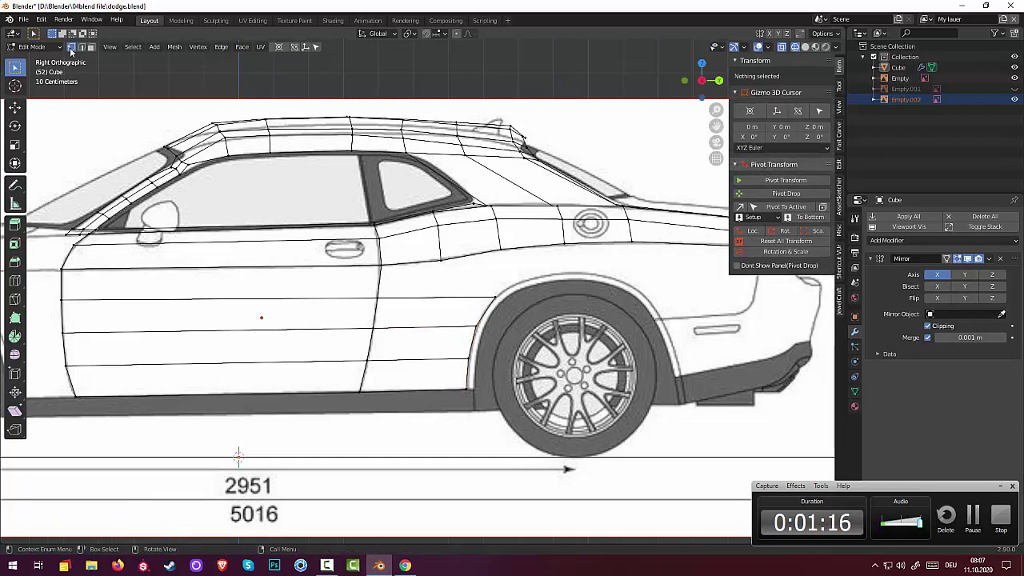
pyautogui.click(81, 46)
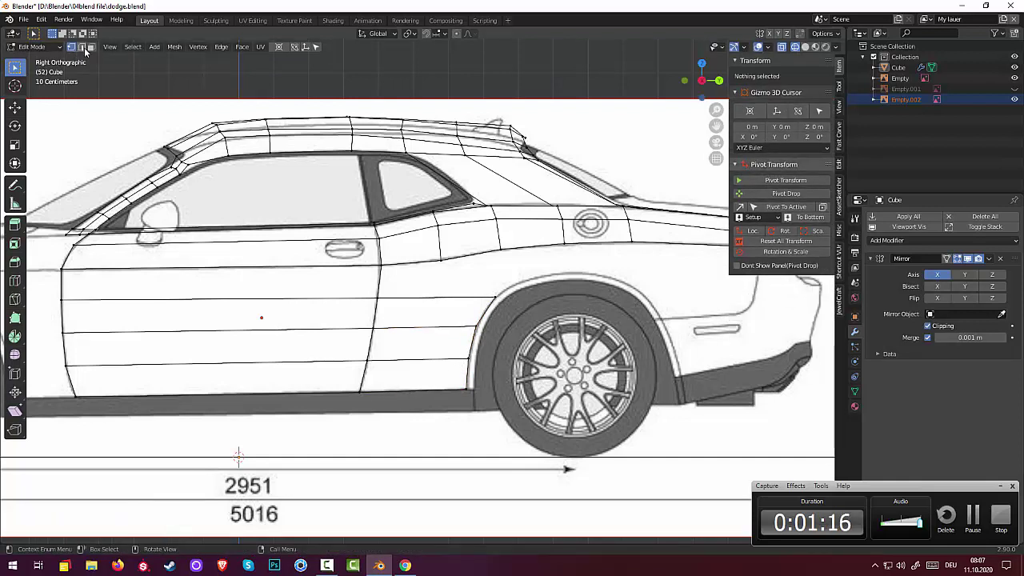
pyautogui.click(396, 392)
# Loop-cut the new panel with Ctrl+R, sliding the loop to factor 0.614.
pyautogui.hotkey('ctrl', 'r')
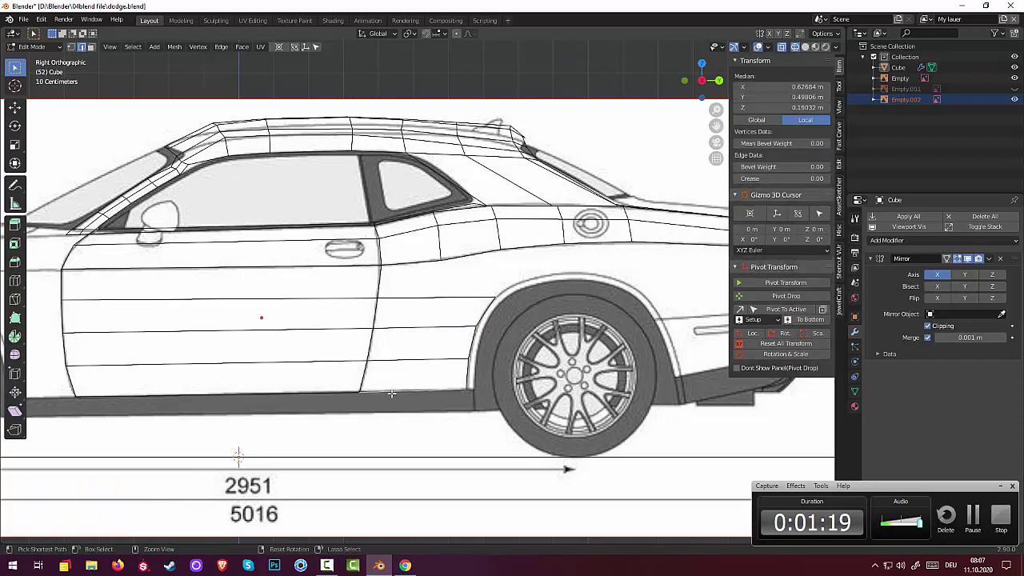
pyautogui.click(390, 393)
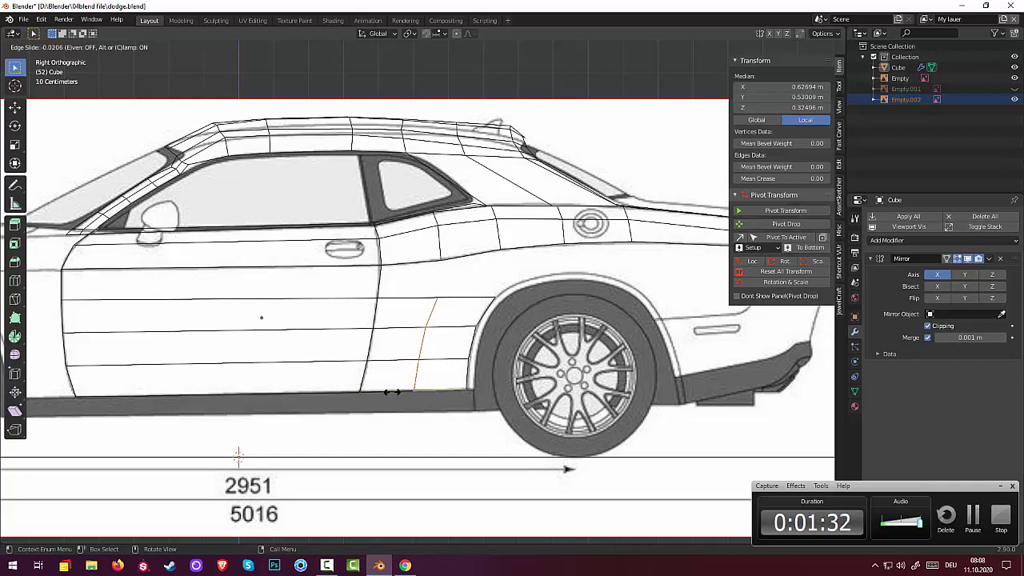
pyautogui.click(393, 392)
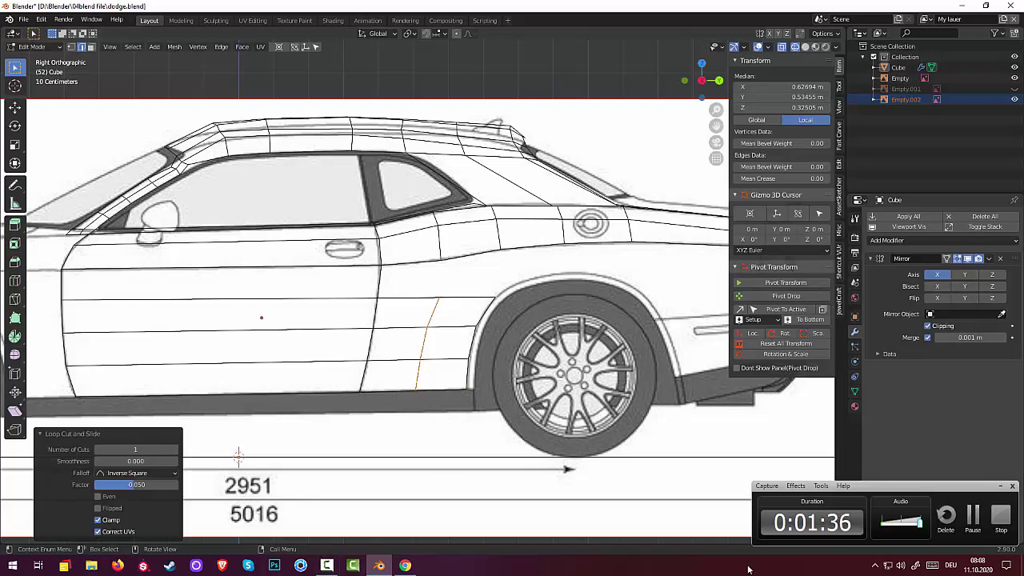
pyautogui.click(968, 528)
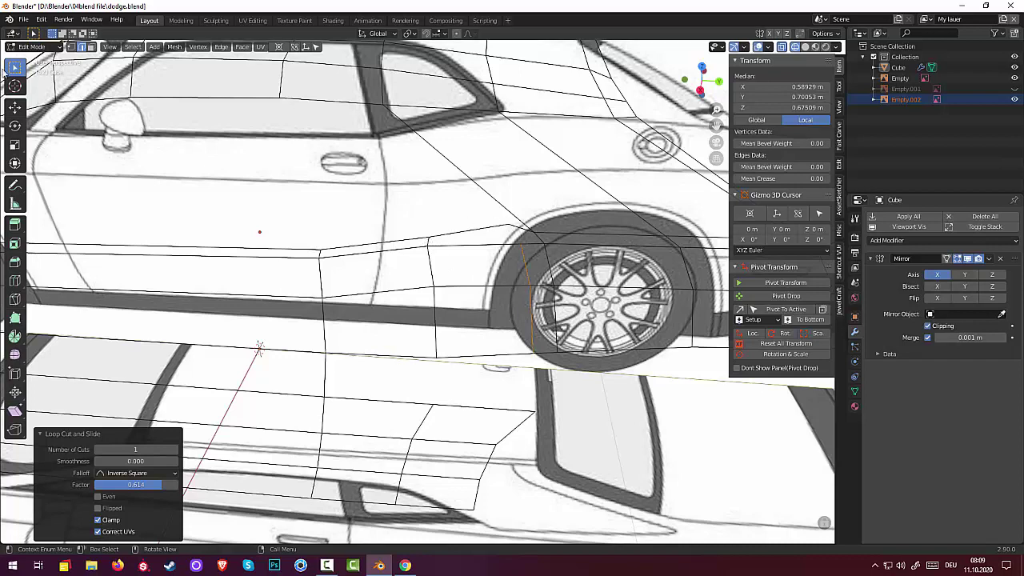
# Orbit under the car to select vertices near the rear wheel arch, then return to the side view.
pyautogui.keyDown('shift'); pyautogui.click(72, 47); pyautogui.keyUp('shift')
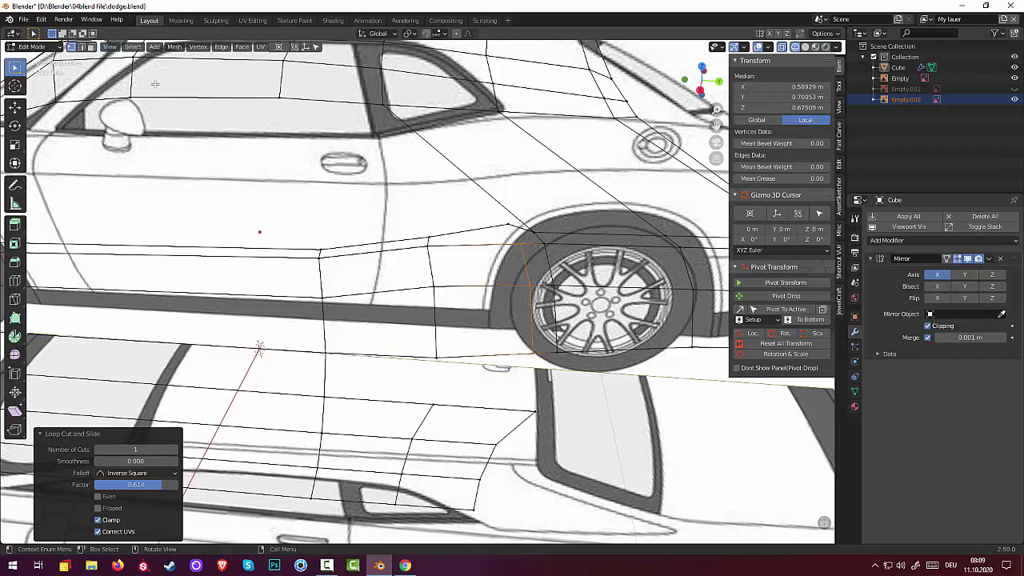
pyautogui.click(509, 225)
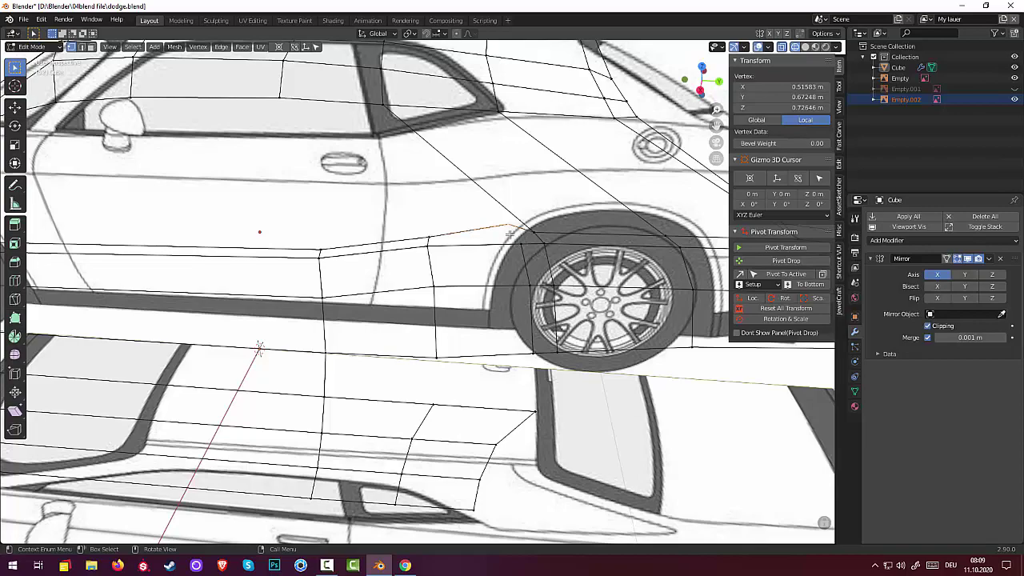
pyautogui.moveTo(524, 236); pyautogui.dragTo(563, 298, button='middle')
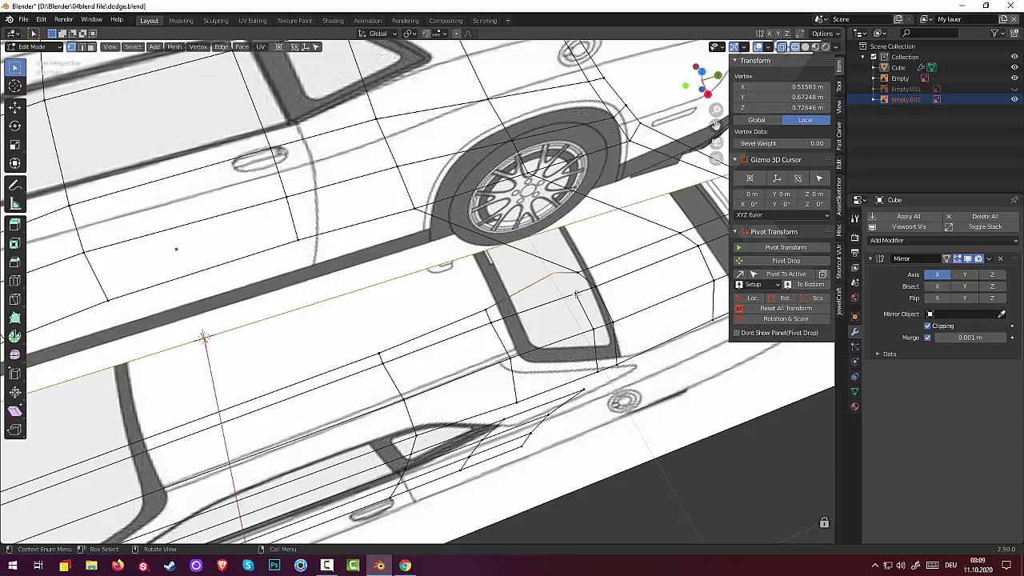
pyautogui.keyDown('shift'); pyautogui.click(564, 302); pyautogui.keyUp('shift')
pyautogui.keyDown('shift'); pyautogui.click(565, 302); pyautogui.keyUp('shift')
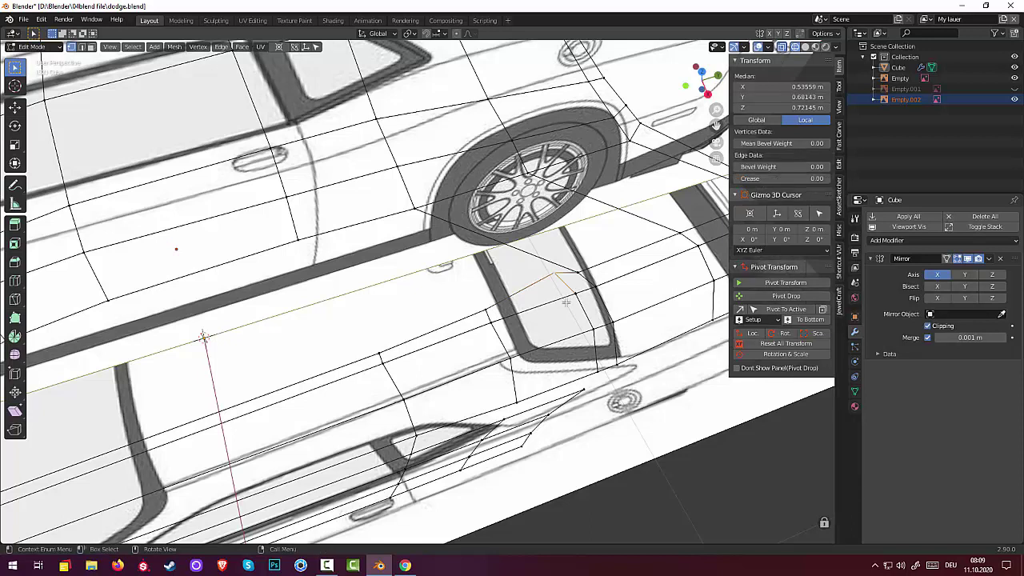
pyautogui.moveTo(565, 301)
pyautogui.mouseDown(button='middle')
pyautogui.moveTo(576, 276)
pyautogui.moveTo(570, 284)
pyautogui.mouseUp(button='middle')
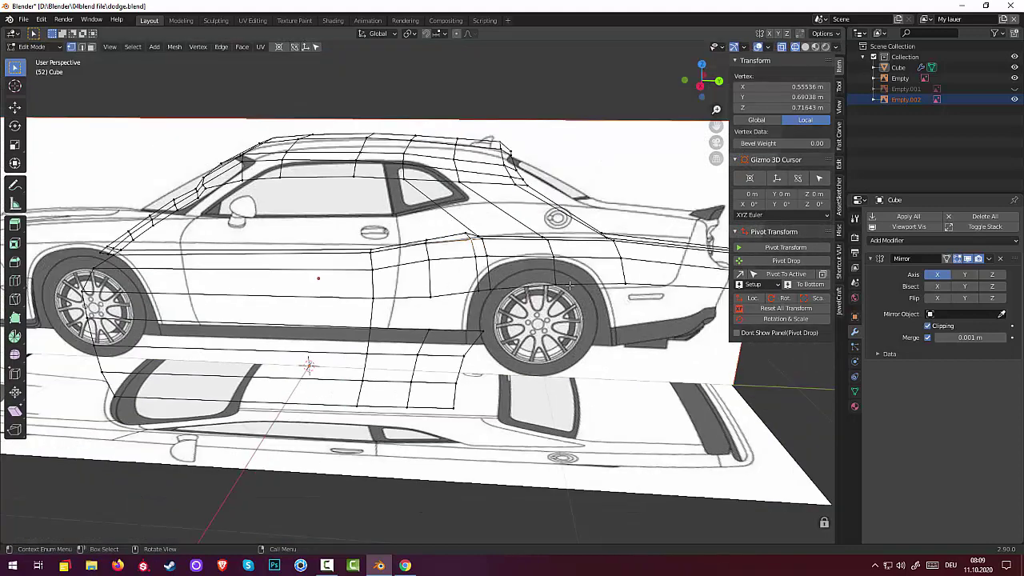
# In Right Ortho view, add a vertical loop behind the door, slid to factor 0.482.
pyautogui.press('KP_3')
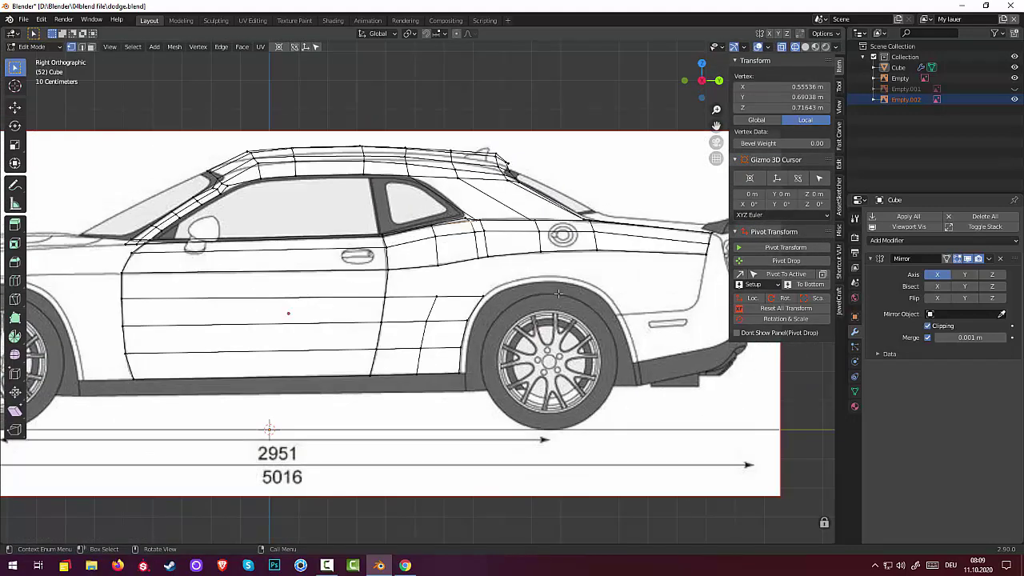
pyautogui.click(431, 374)
pyautogui.click(81, 48)
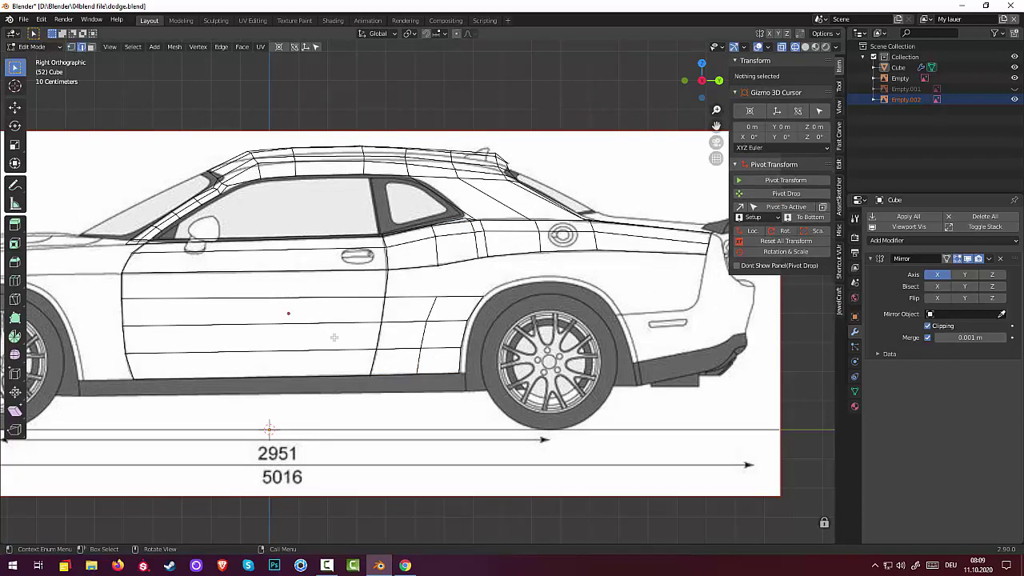
pyautogui.keyDown('alt'); pyautogui.click(439, 372); pyautogui.keyUp('alt')
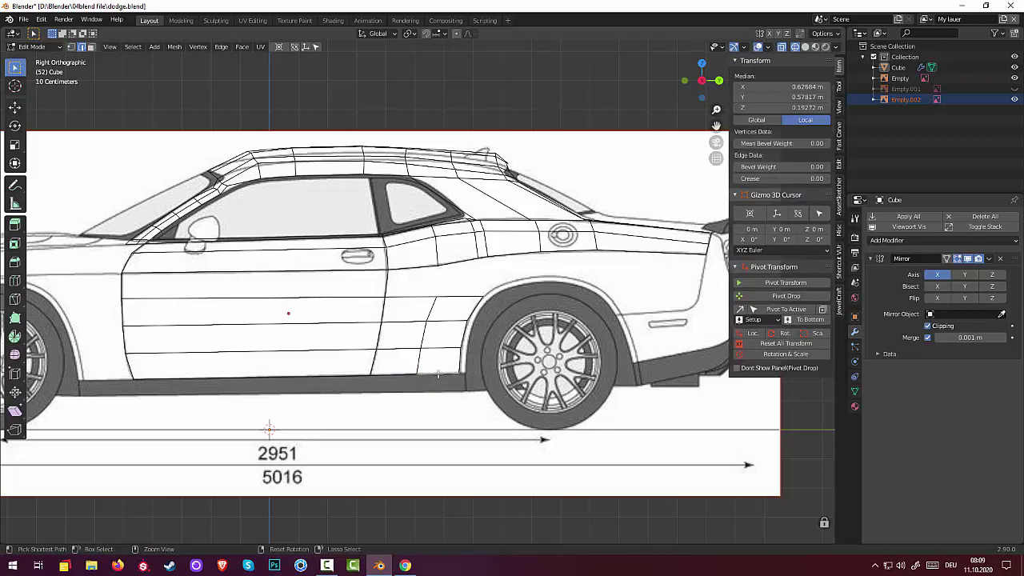
pyautogui.press('g')
pyautogui.press('g')
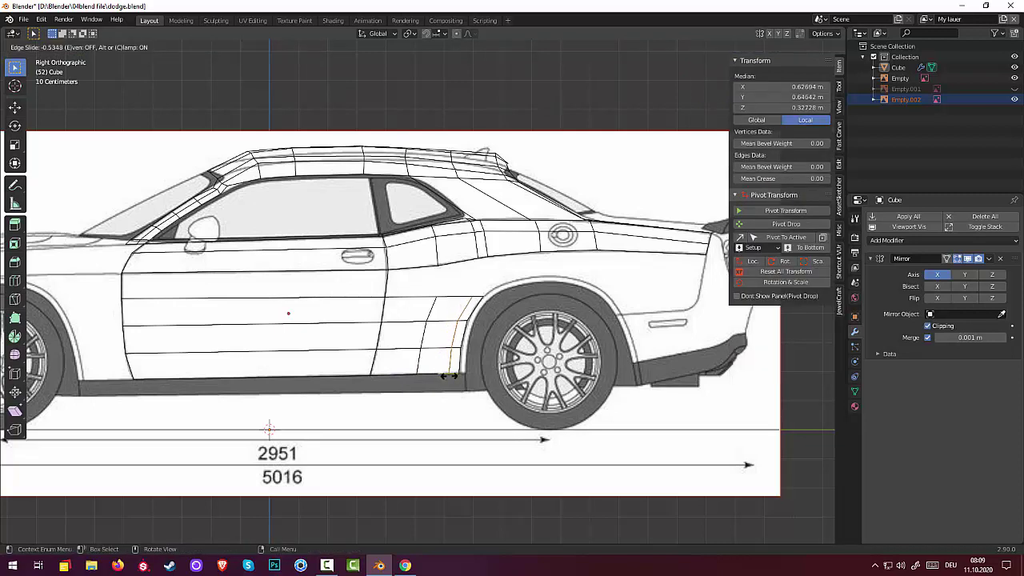
pyautogui.click(448, 377)
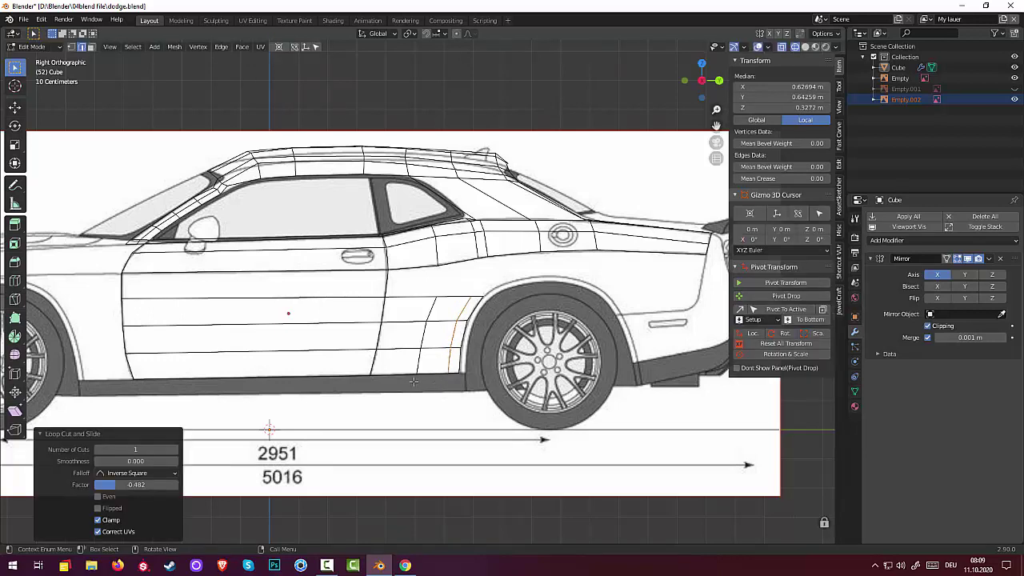
pyautogui.click(71, 46)
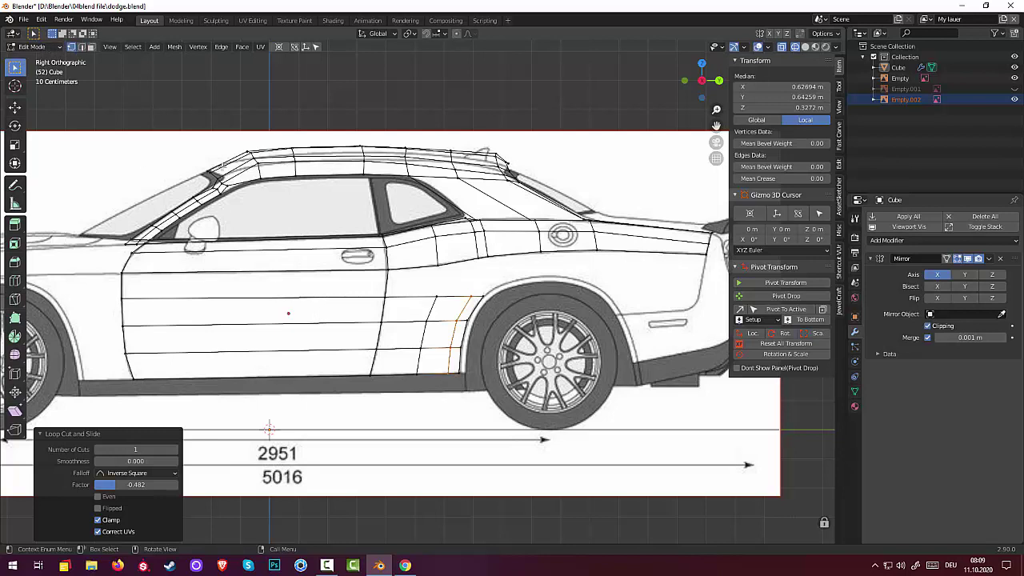
# Fill a face between the vertices behind the door's top and middle lines.
pyautogui.click(436, 298)
pyautogui.keyDown('shift'); pyautogui.click(437, 264); pyautogui.keyUp('shift')
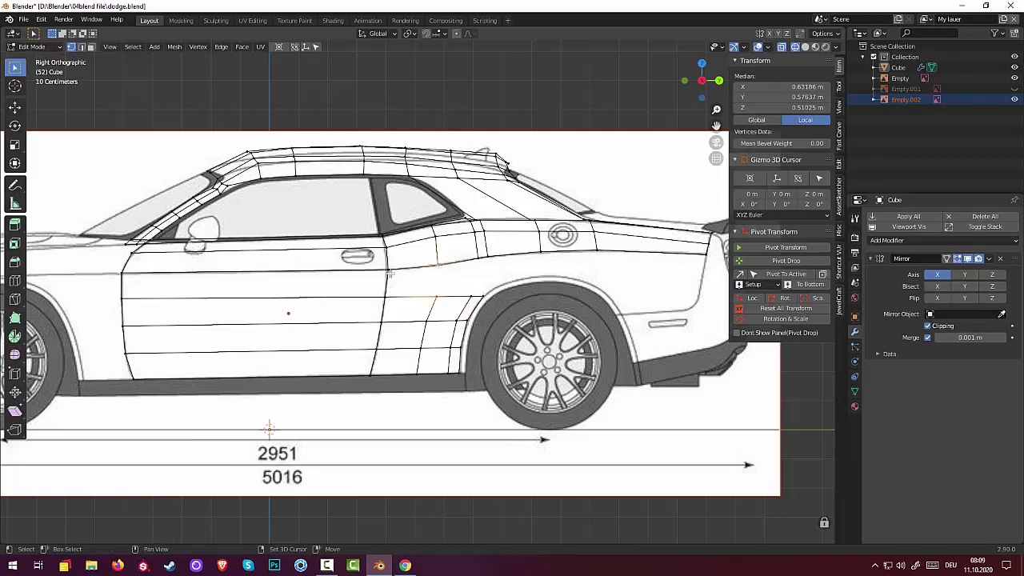
pyautogui.keyDown('shift'); pyautogui.click(388, 269); pyautogui.keyUp('shift')
pyautogui.keyDown('shift'); pyautogui.click(386, 297); pyautogui.keyUp('shift')
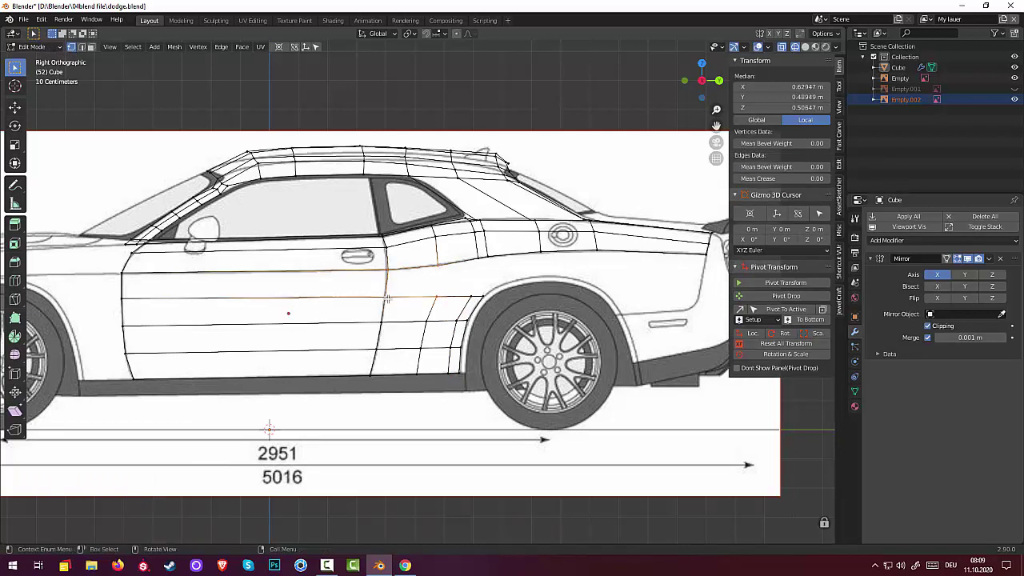
pyautogui.press('f')
# Select the edges and vertices framing the front of the rear wheel arch.
pyautogui.click(471, 296)
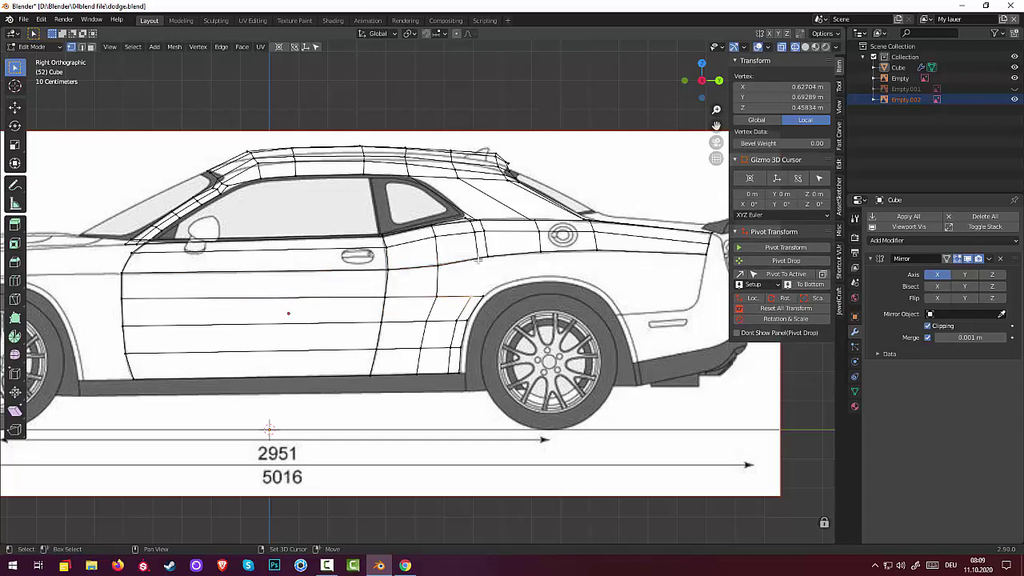
pyautogui.keyDown('shift'); pyautogui.click(478, 261); pyautogui.keyUp('shift')
pyautogui.keyDown('shift'); pyautogui.click(482, 296); pyautogui.keyUp('shift')
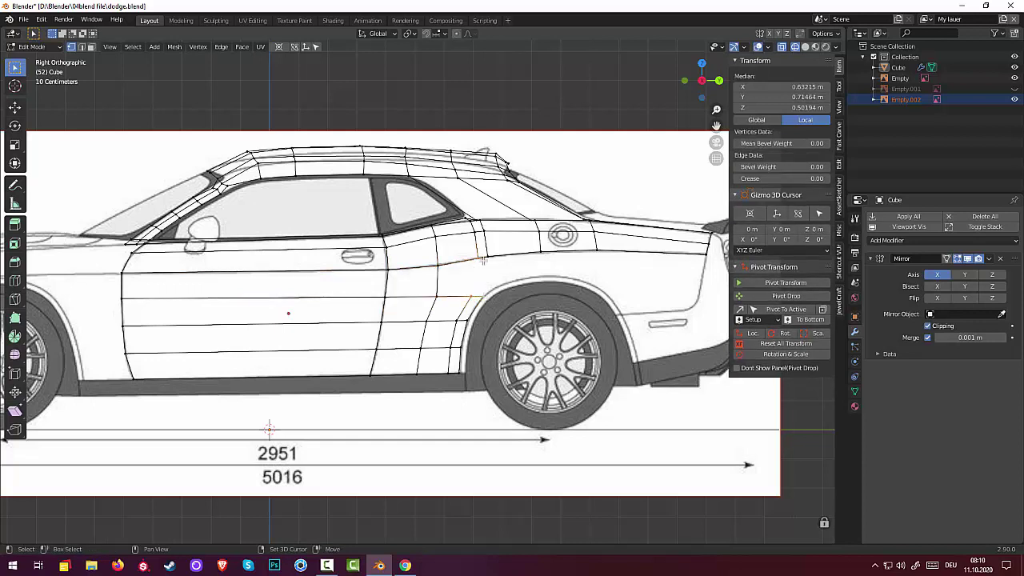
pyautogui.keyDown('shift'); pyautogui.click(487, 257); pyautogui.keyUp('shift')
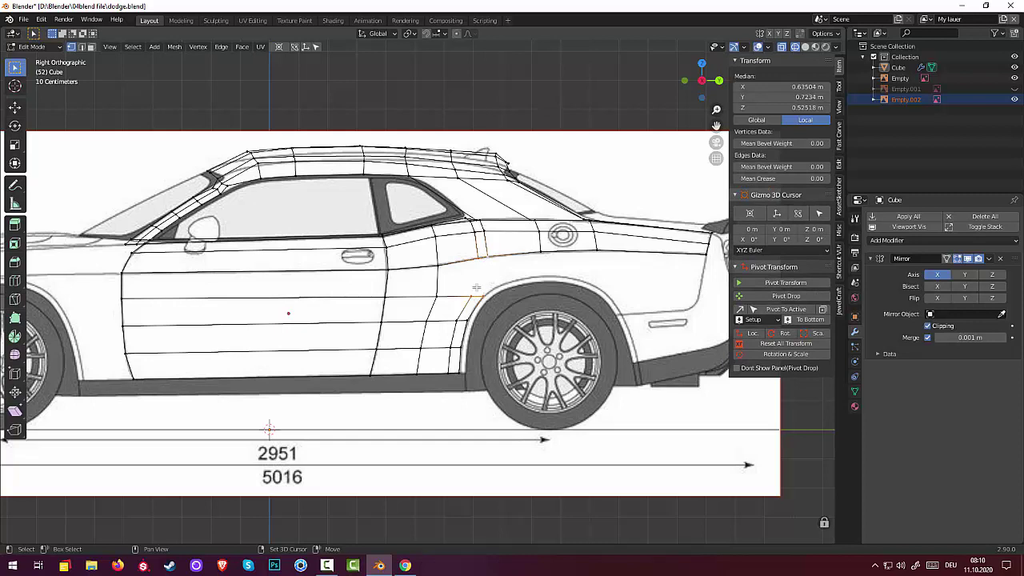
pyautogui.click(479, 264)
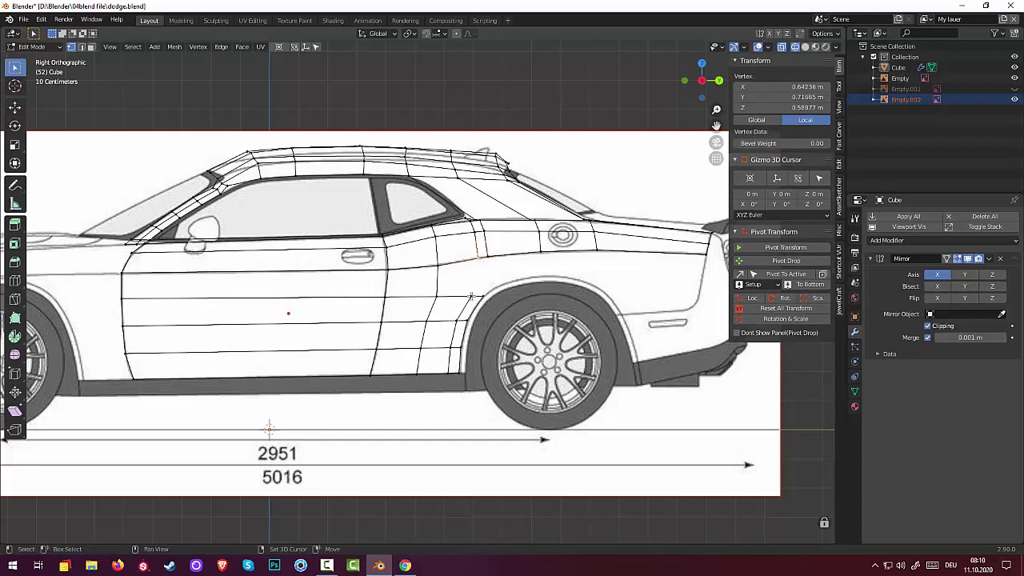
pyautogui.keyDown('shift'); pyautogui.click(437, 305); pyautogui.keyUp('shift')
pyautogui.keyDown('shift'); pyautogui.click(436, 296); pyautogui.keyUp('shift')
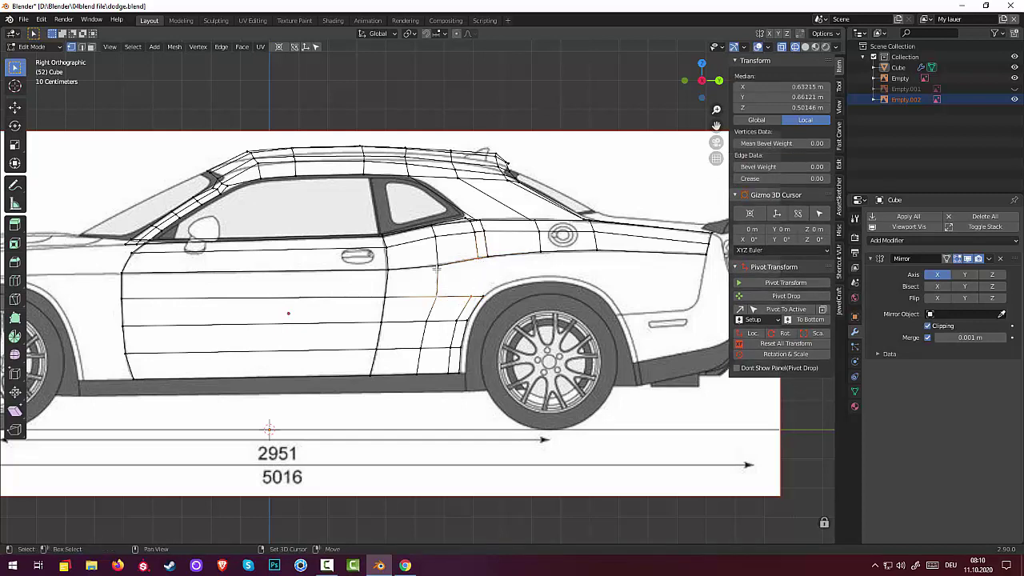
pyautogui.keyDown('shift'); pyautogui.click(441, 275); pyautogui.keyUp('shift')
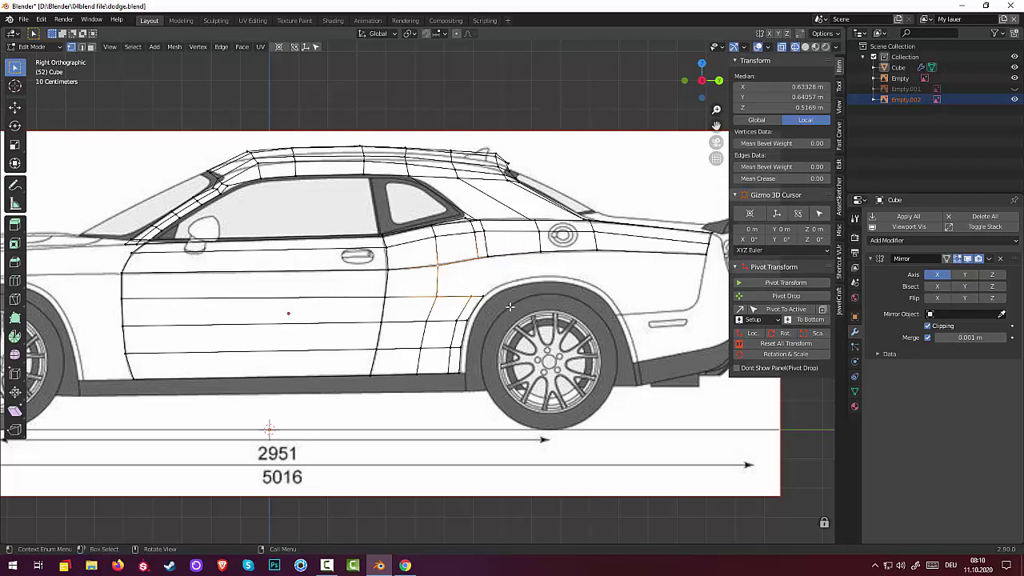
pyautogui.keyDown('shift'); pyautogui.click(504, 320); pyautogui.keyUp('shift')
pyautogui.click(484, 256)
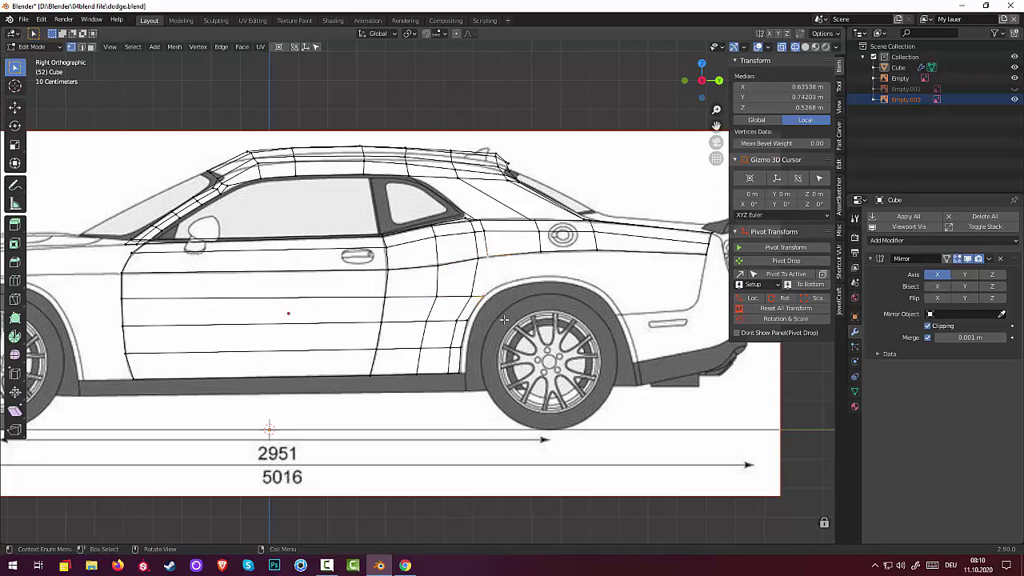
pyautogui.keyDown('shift'); pyautogui.click(504, 320); pyautogui.keyUp('shift')
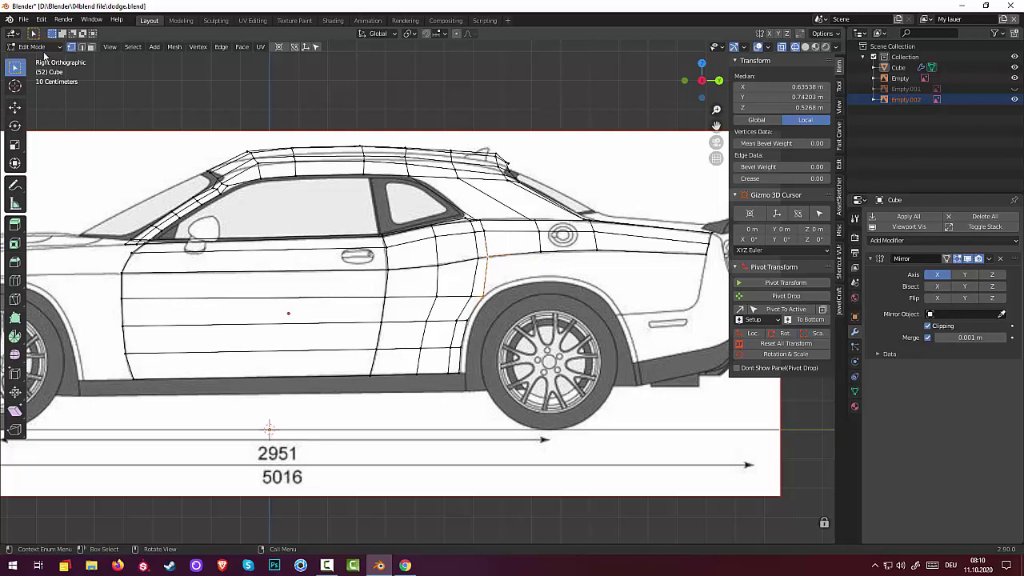
pyautogui.press('g')
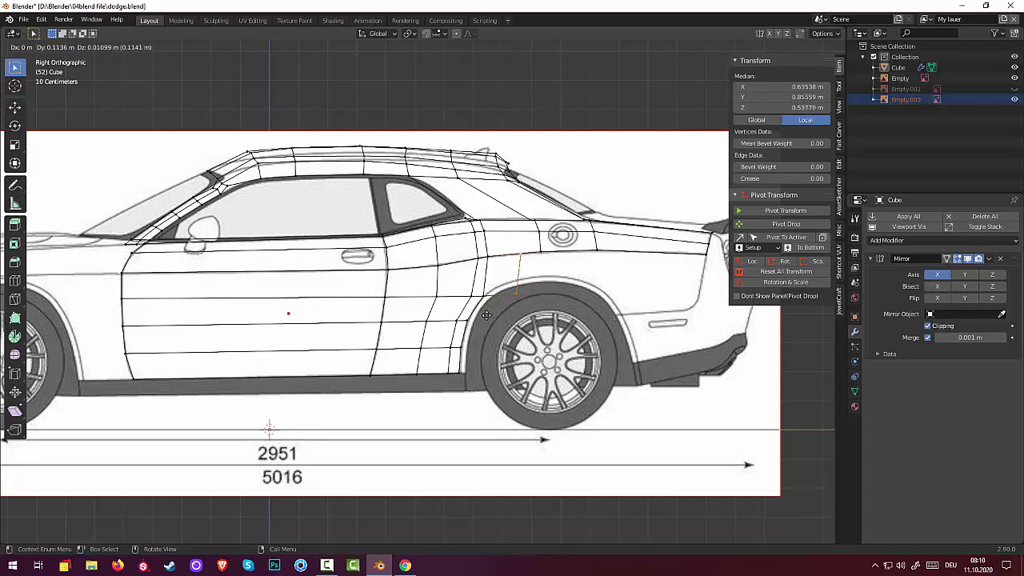
pyautogui.rightClick(486, 314)
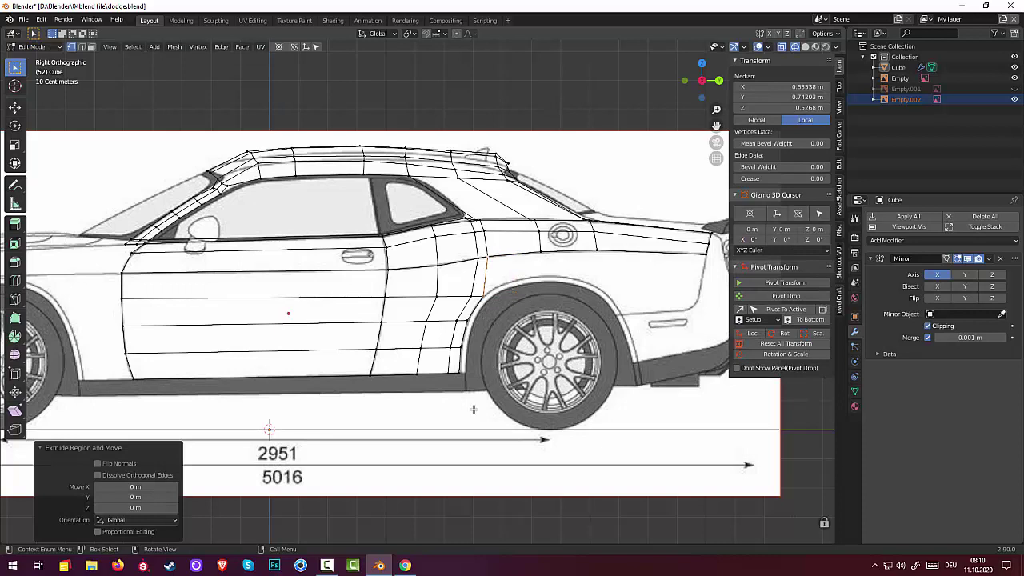
pyautogui.click(423, 460)
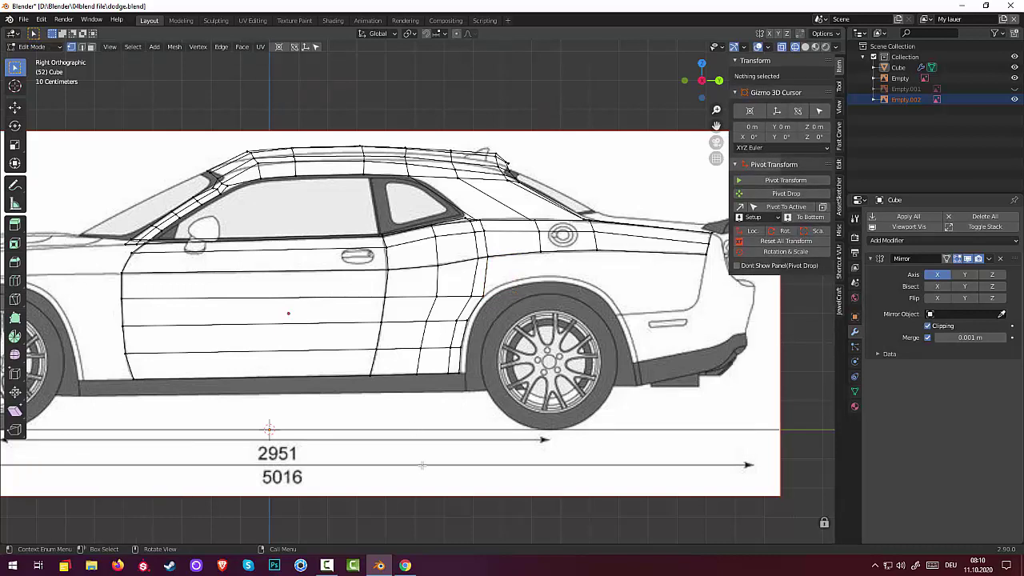
# Zoom out and orbit to a perspective overview of the car mesh, briefly checking the tutorial in Chrome.
pyautogui.scroll(-1, 428, 452)
pyautogui.scroll(-1, 432, 451)
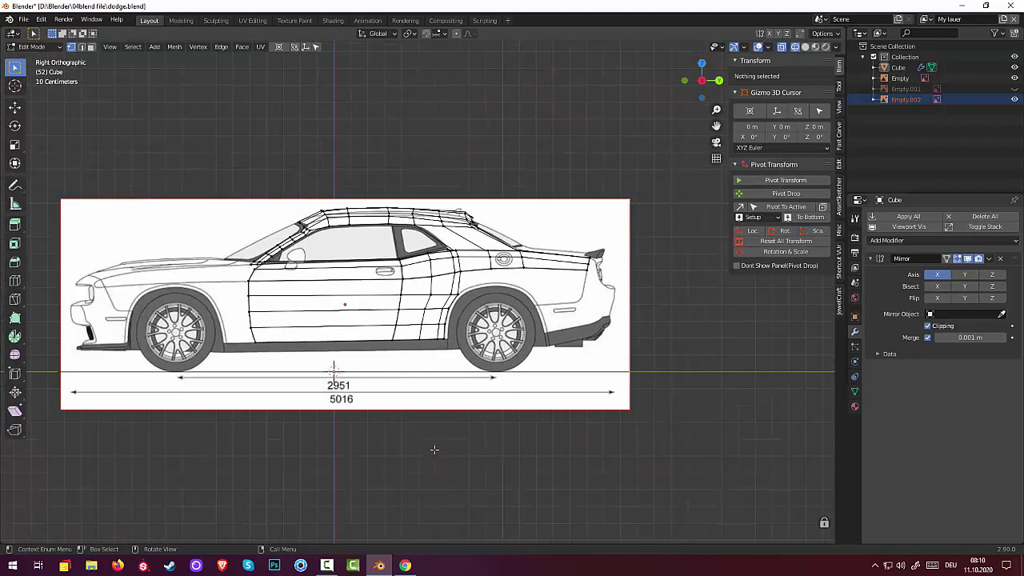
pyautogui.scroll(1, 435, 452)
pyautogui.moveTo(471, 441)
pyautogui.mouseDown(button='middle')
pyautogui.moveTo(369, 445)
pyautogui.moveTo(578, 453)
pyautogui.moveTo(585, 437)
pyautogui.moveTo(582, 458)
pyautogui.mouseUp(button='middle')
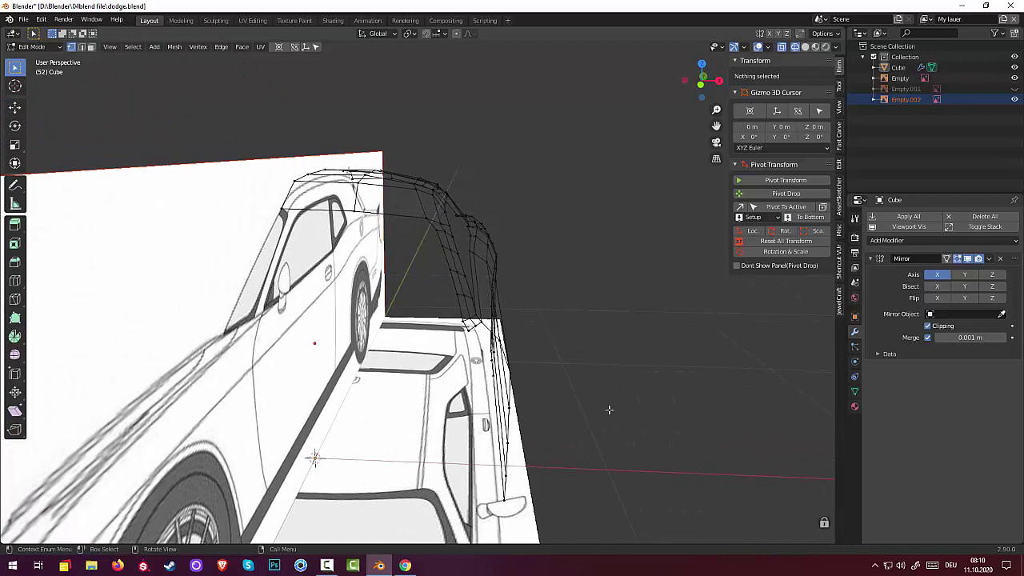
pyautogui.moveTo(608, 410); pyautogui.dragTo(468, 350, button='middle')
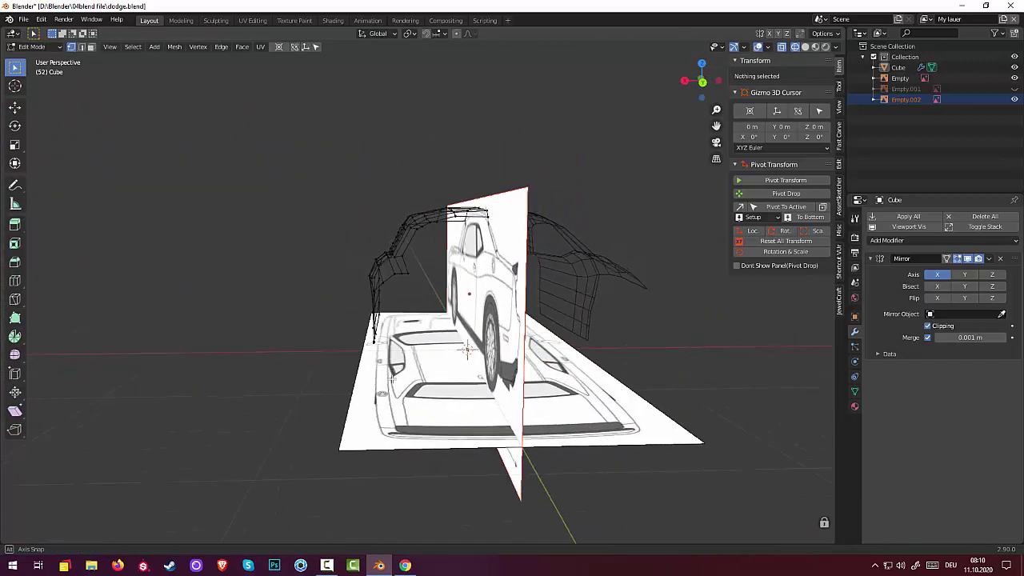
pyautogui.moveTo(392, 376)
pyautogui.mouseDown(button='middle')
pyautogui.moveTo(584, 410)
pyautogui.moveTo(511, 502)
pyautogui.mouseUp(button='middle')
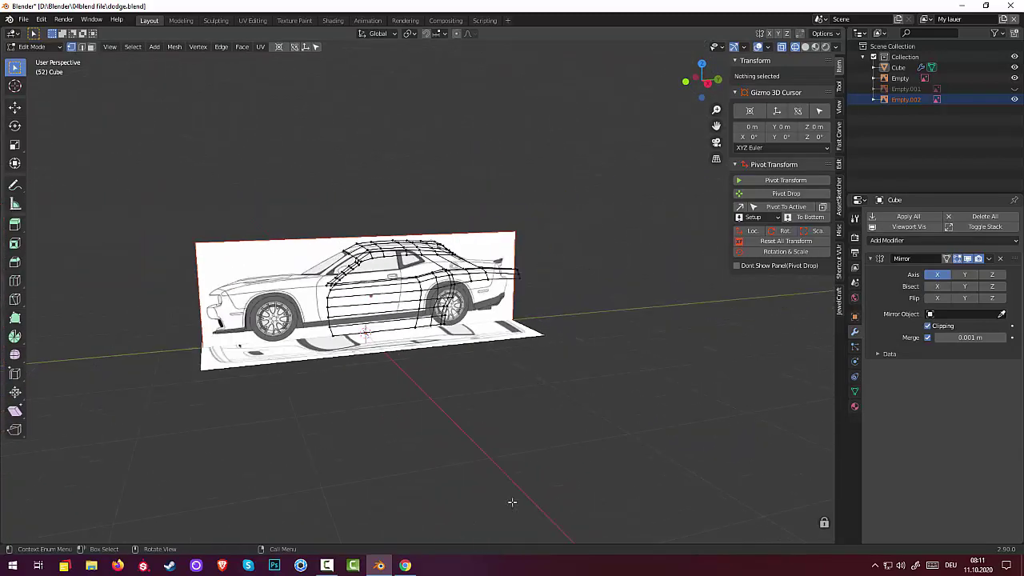
pyautogui.click(406, 567)
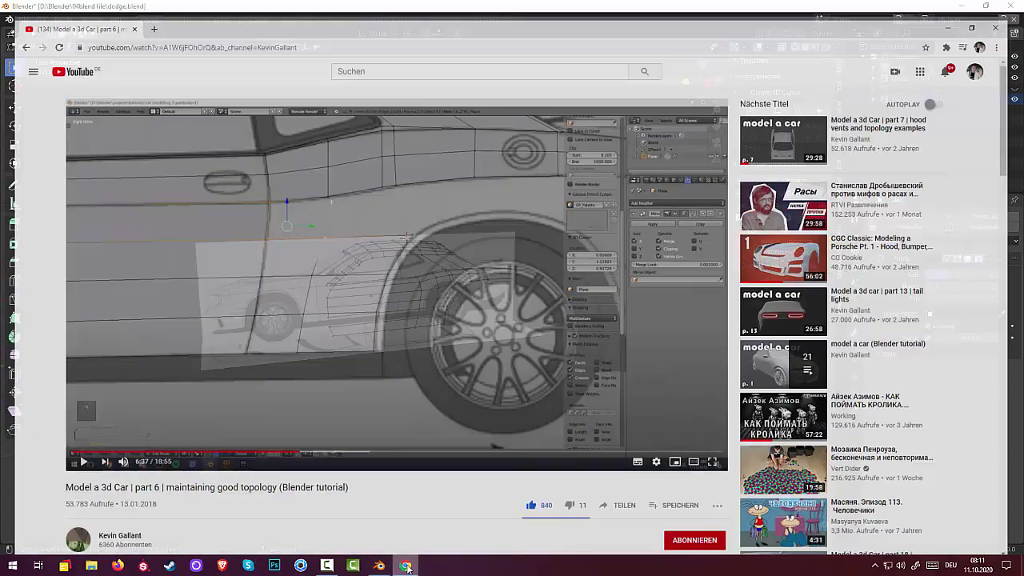
pyautogui.click(405, 566)
pyautogui.click(327, 565)
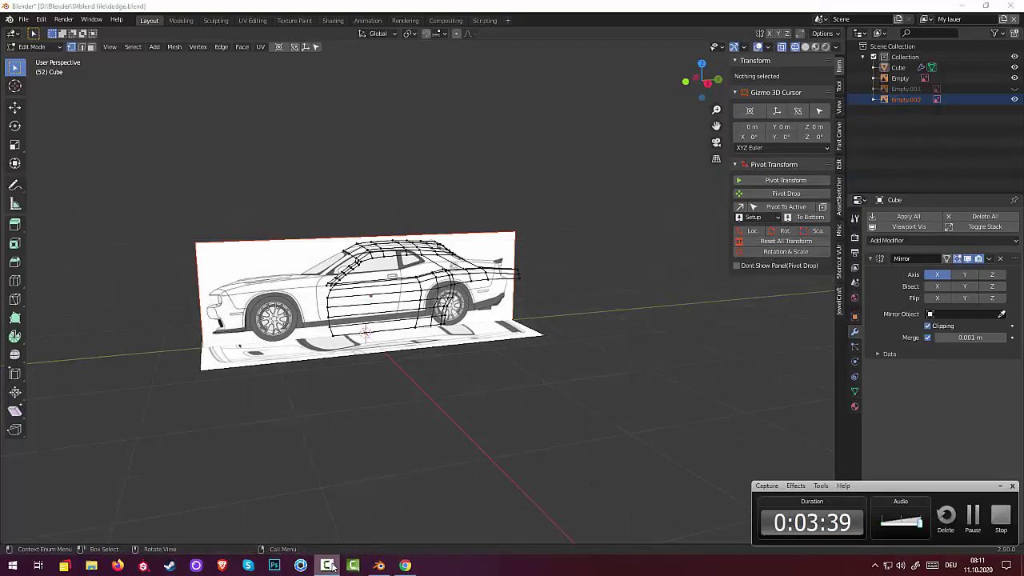